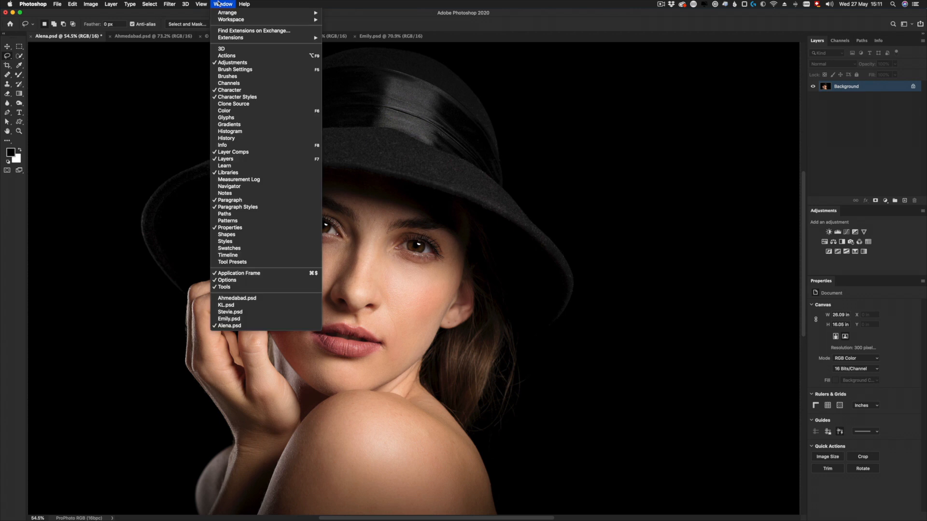
# - Show the Actions panel and dock it beside the Layers panel
pyautogui.press('Return')
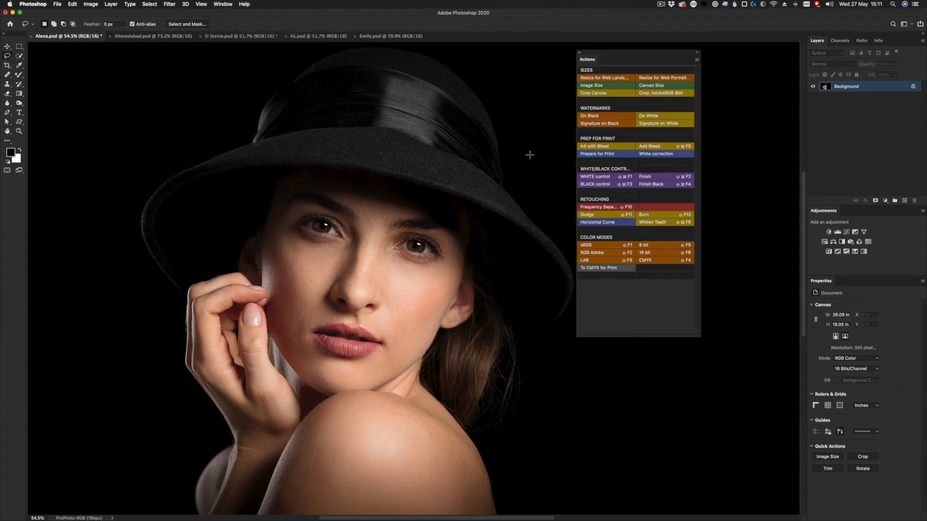
pyautogui.moveTo(628, 54); pyautogui.dragTo(806, 103)
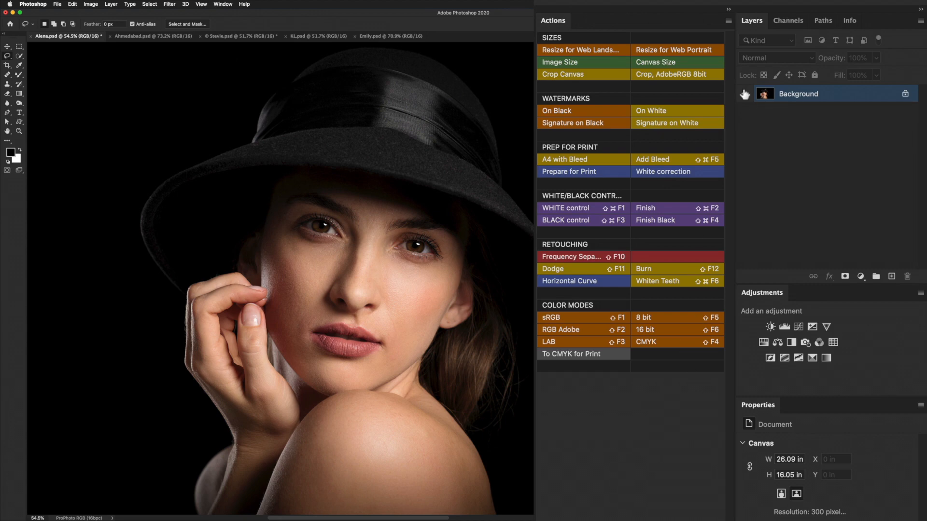
# - Turn Button Mode off and on again for the actions, and try widths giving one column and two columns of buttons
pyautogui.click(729, 21)
pyautogui.click(736, 26)
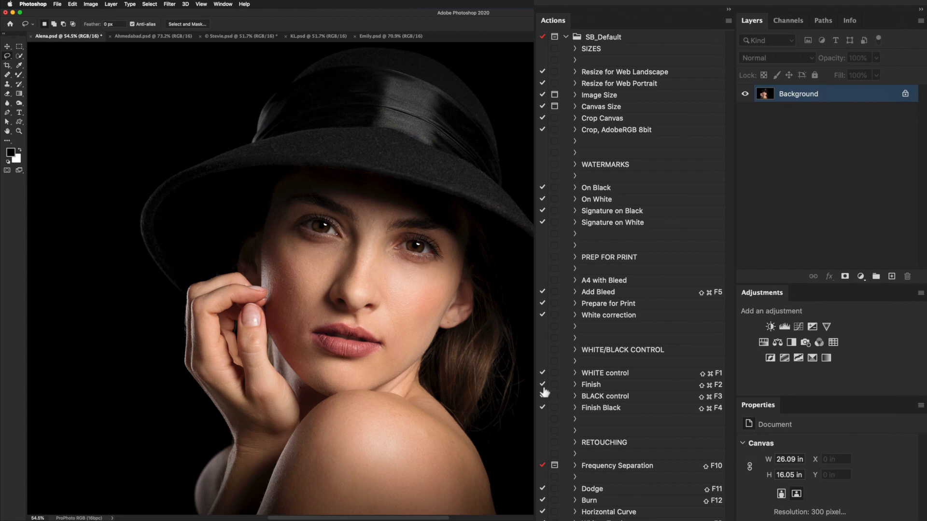
pyautogui.click(729, 21)
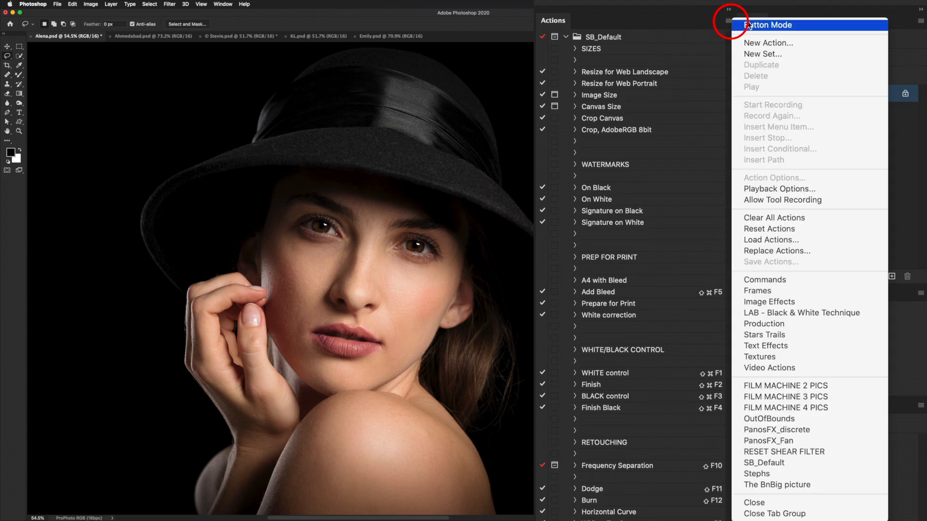
pyautogui.click(787, 25)
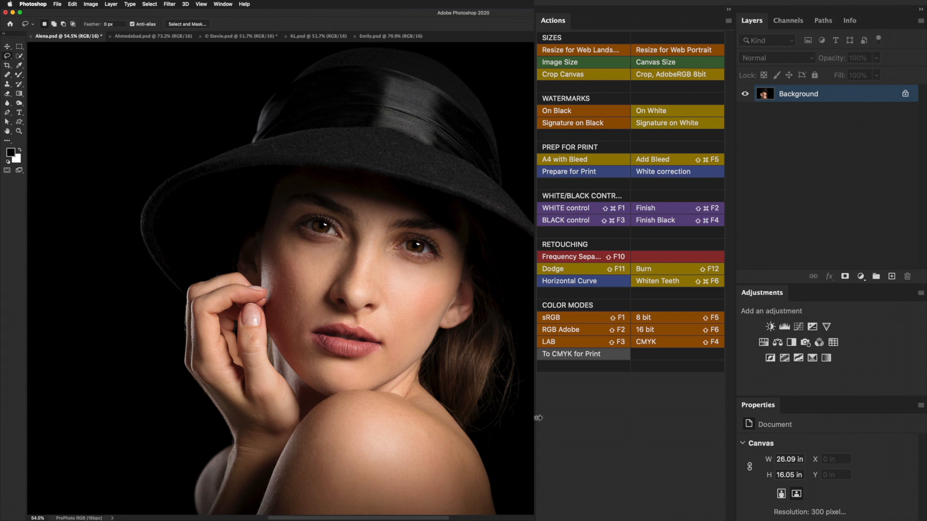
pyautogui.moveTo(538, 418); pyautogui.dragTo(595, 413)
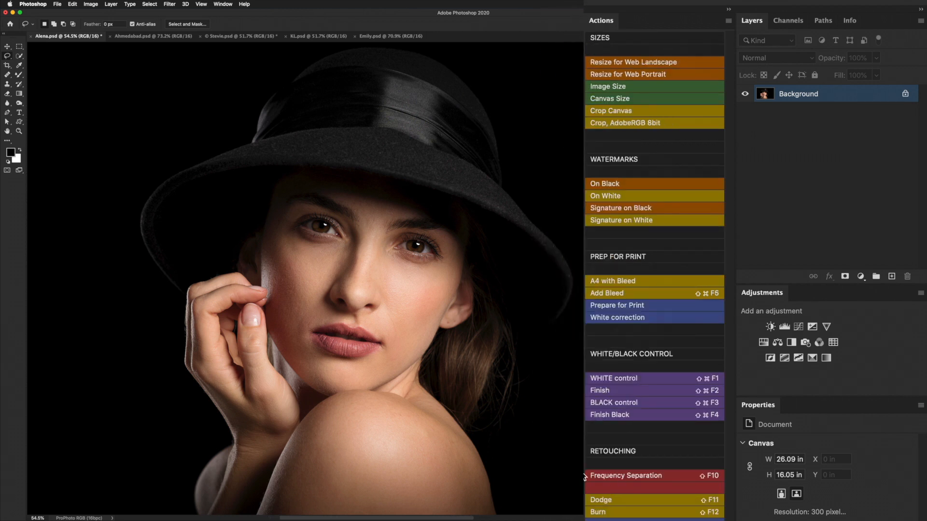
pyautogui.moveTo(584, 466); pyautogui.dragTo(546, 456)
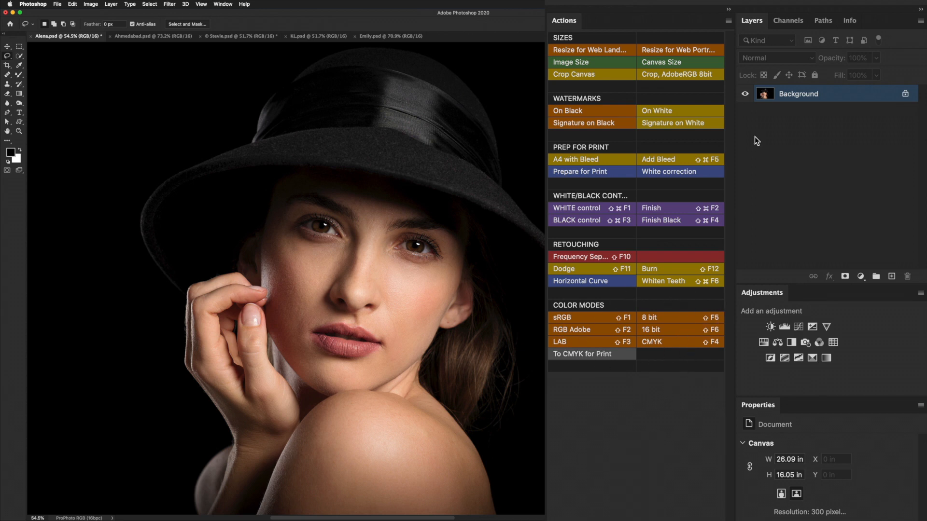
# - Leave Button Mode and start recording a new action named "Dodge & Burn" in the SB_Default set, colored Red
pyautogui.click(730, 21)
pyautogui.click(756, 30)
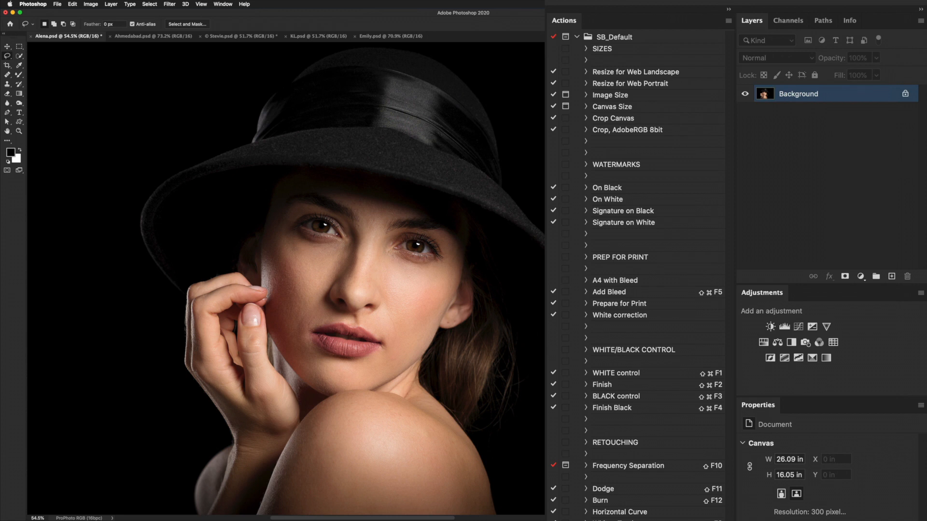
pyautogui.scroll(-10, 637, 261)
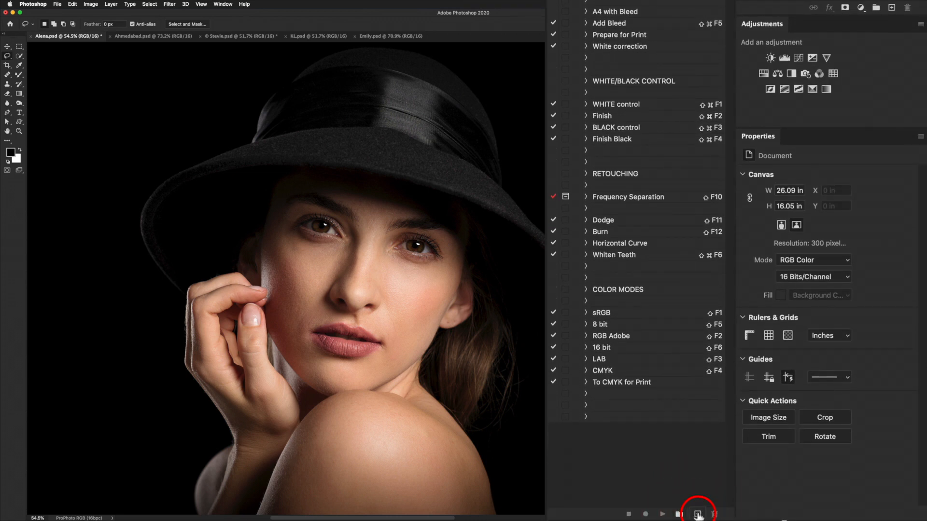
pyautogui.click(697, 514)
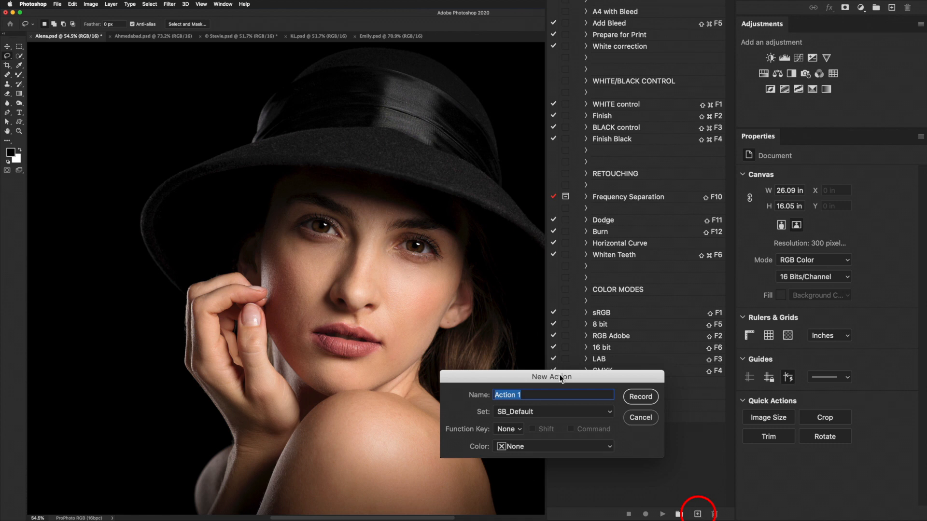
pyautogui.write('Dodge & Burn')
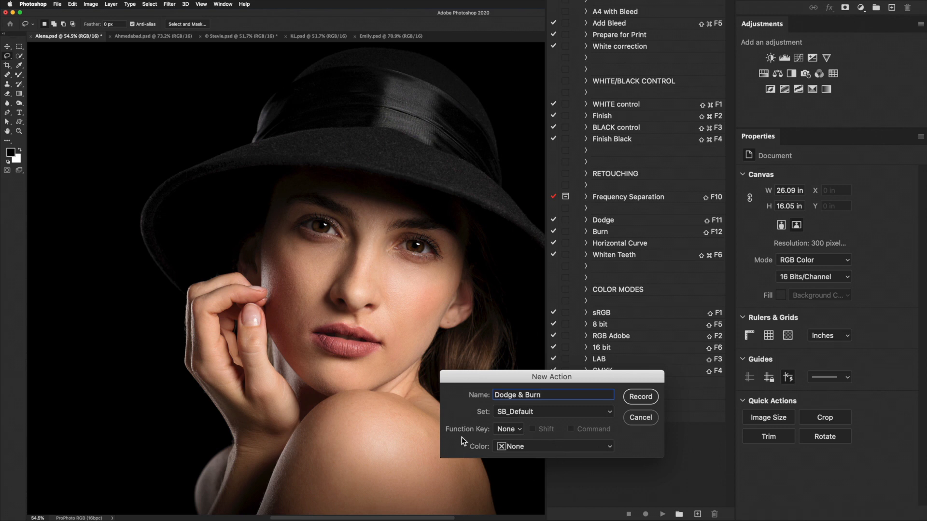
pyautogui.click(540, 445)
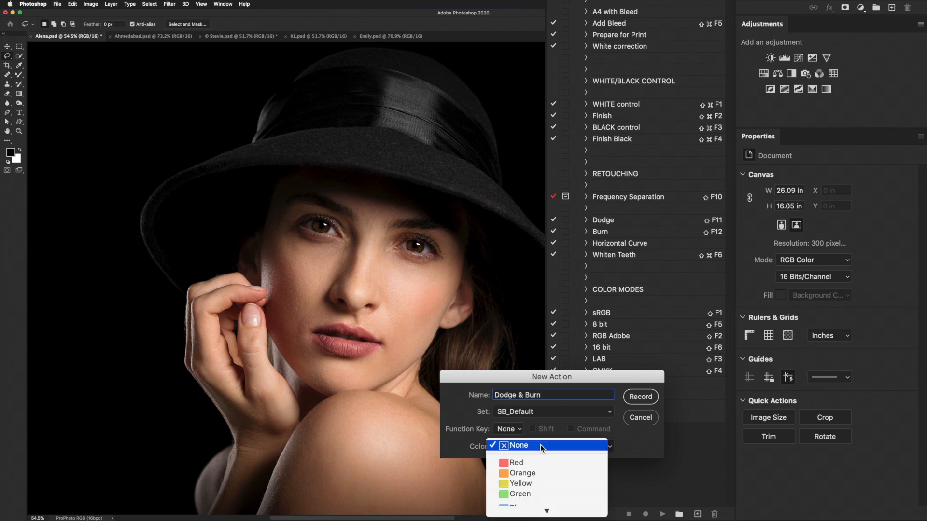
pyautogui.click(532, 456)
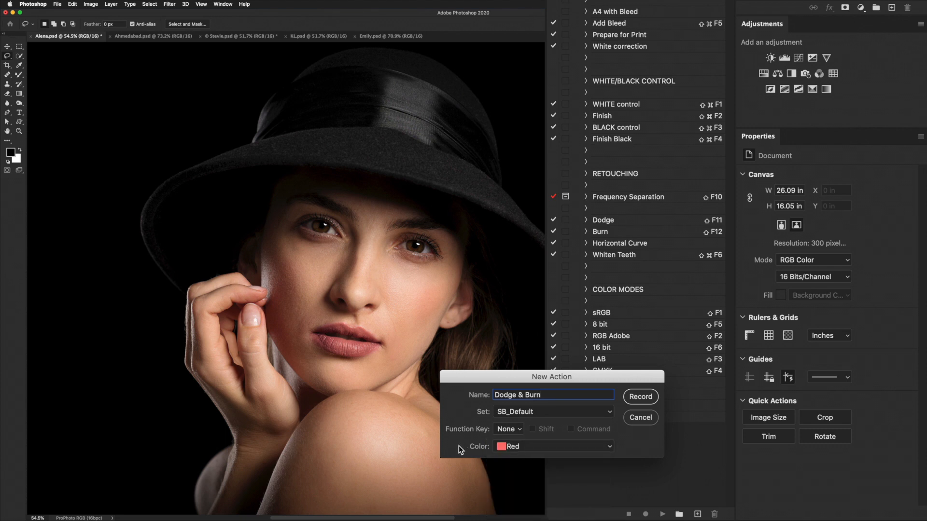
pyautogui.click(639, 396)
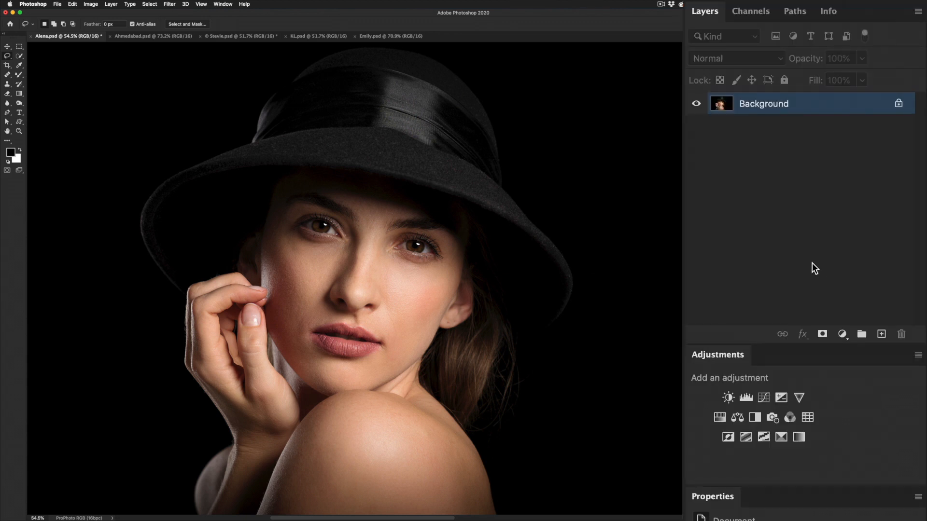
# - Add a Curves adjustment layer above the Background and rename it SBA_Dodge
pyautogui.click(842, 334)
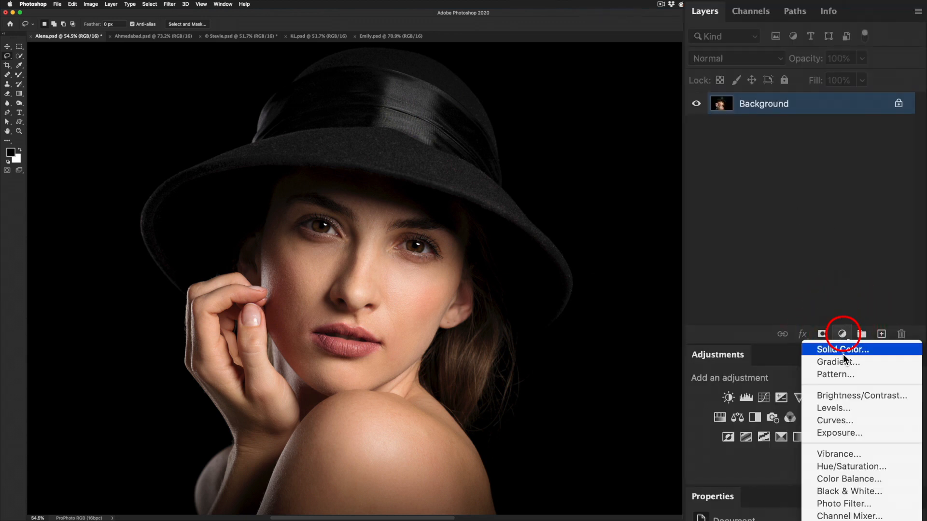
pyautogui.click(826, 421)
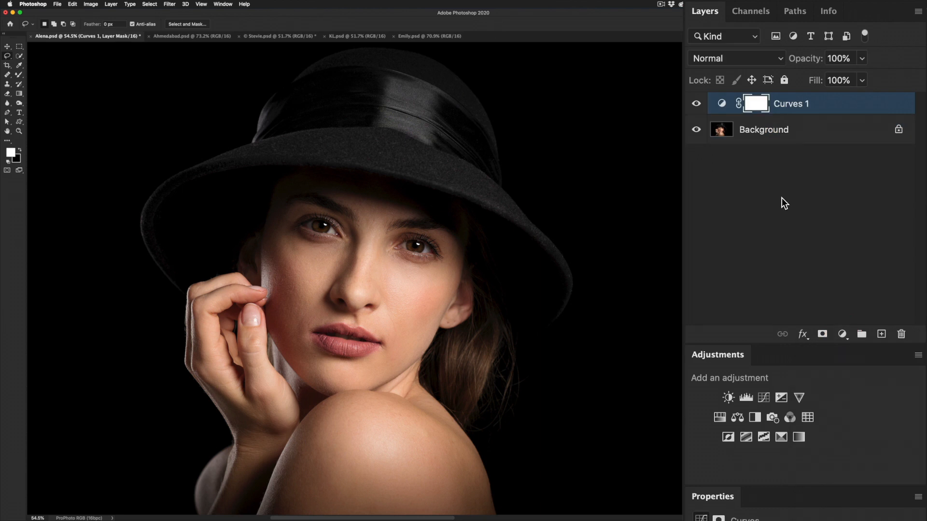
pyautogui.doubleClick(799, 106)
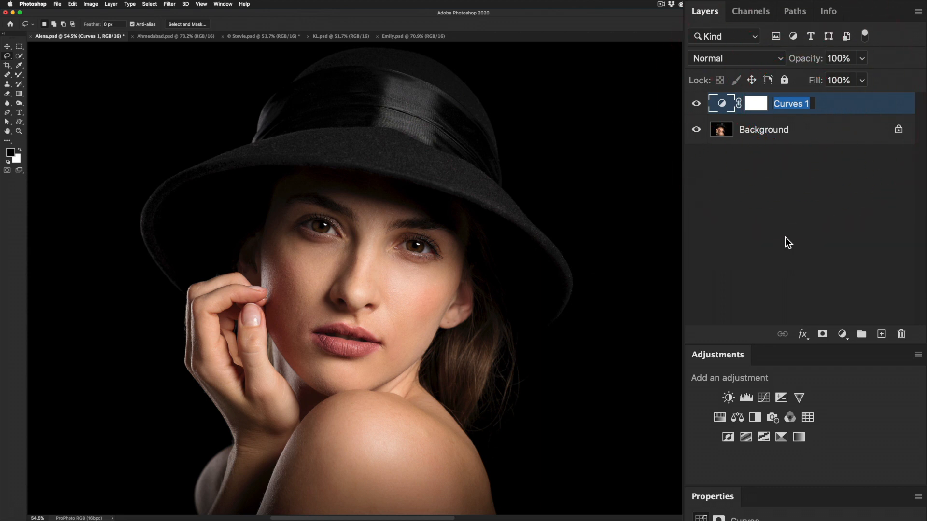
pyautogui.write('SB')
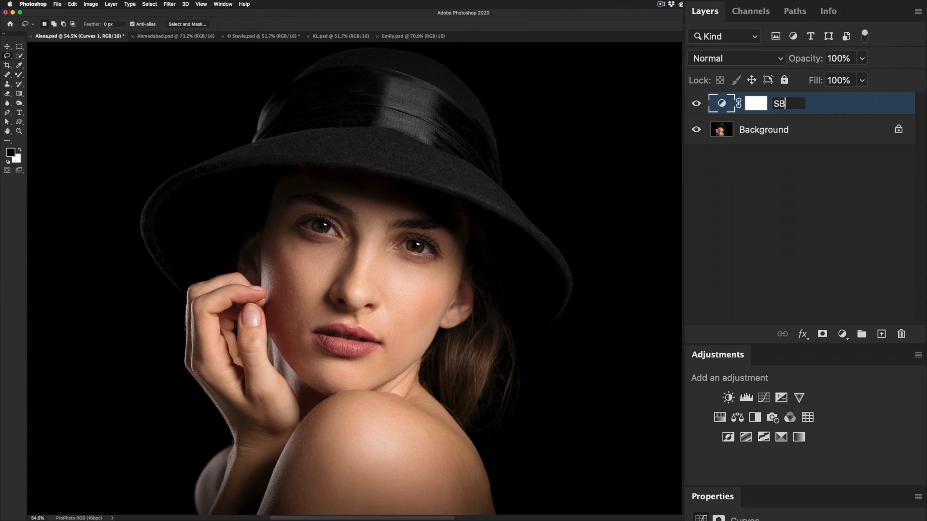
pyautogui.write('A_')
pyautogui.write('Dodge')
pyautogui.press('Return')
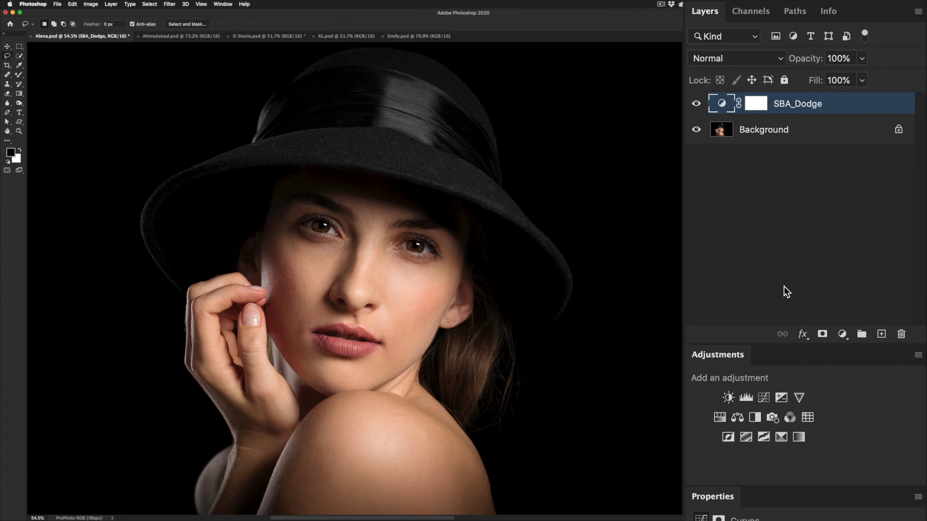
# - Add a second Curves adjustment layer above SBA_Dodge and rename it SBA_Burn
pyautogui.click(843, 333)
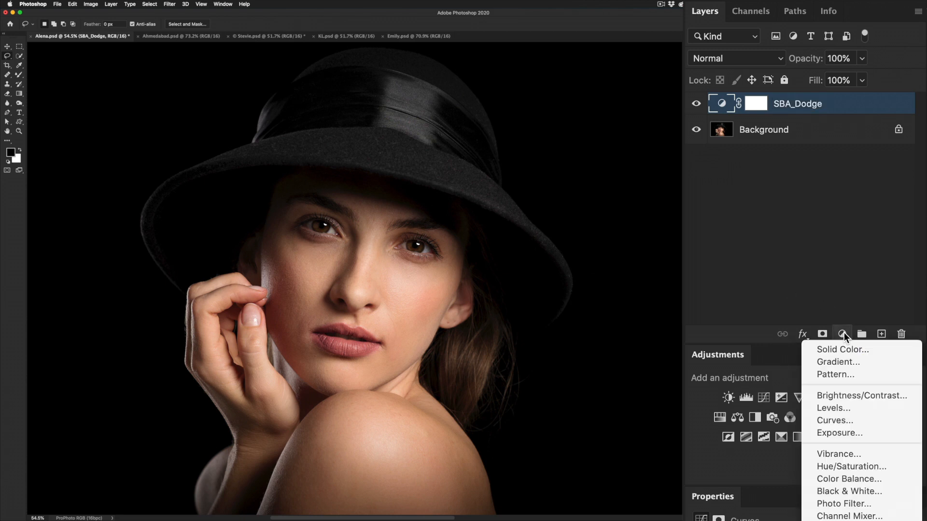
pyautogui.click(856, 420)
pyautogui.doubleClick(791, 104)
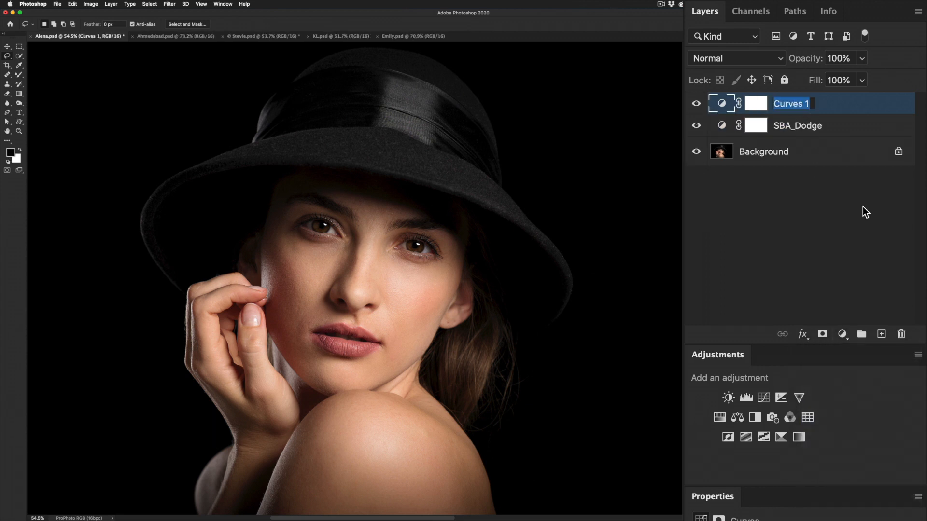
pyautogui.write('SBA_Burn')
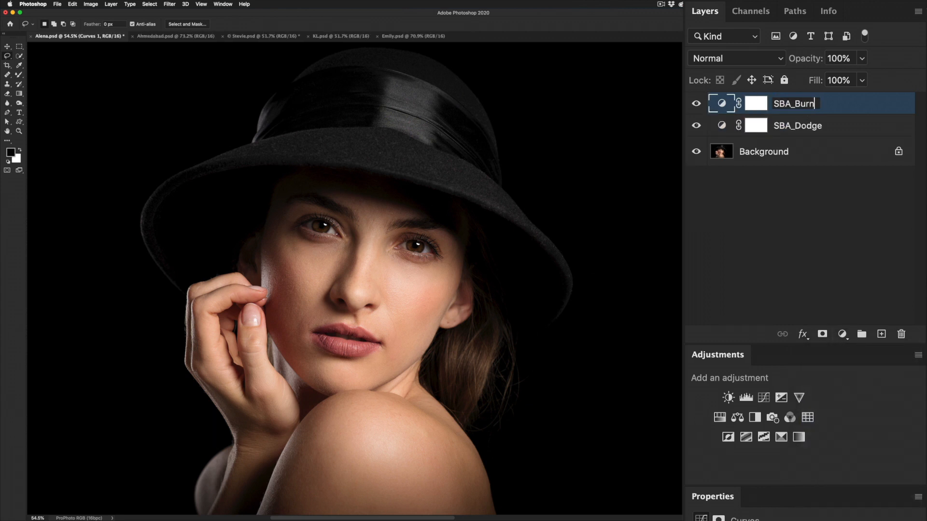
pyautogui.press('Return')
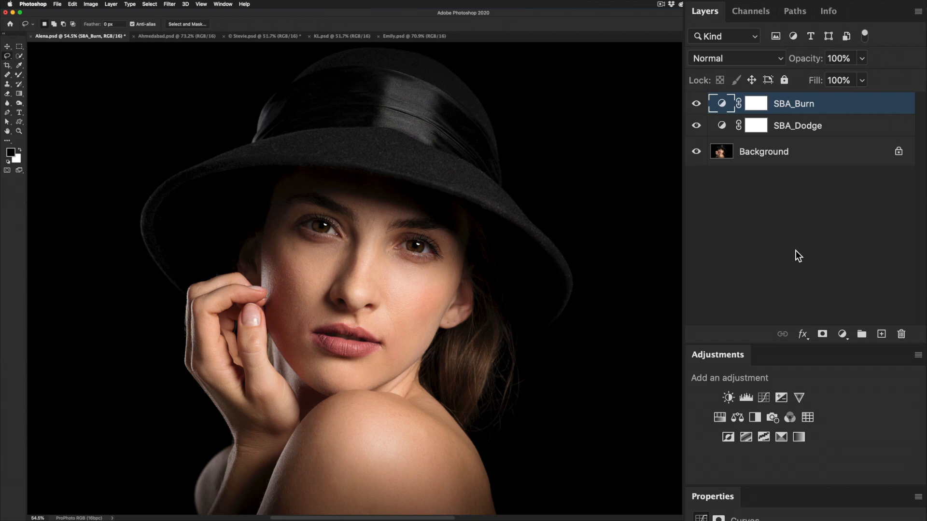
# - Select the SBA_Dodge layer and stop recording the Dodge & Burn action
pyautogui.click(725, 129)
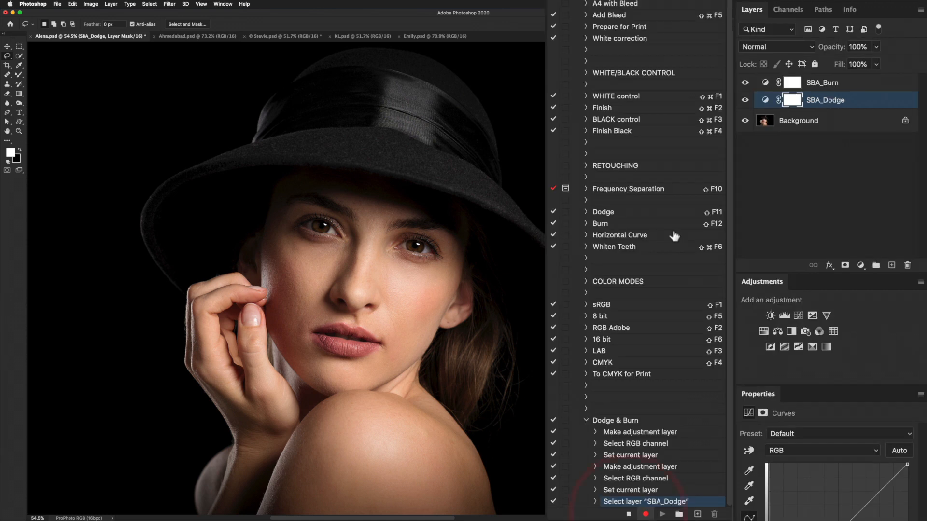
pyautogui.click(628, 514)
# - Review the commands recorded in the Dodge & Burn action, checking the layer names stored in both "Set current layer" entries
pyautogui.click(608, 436)
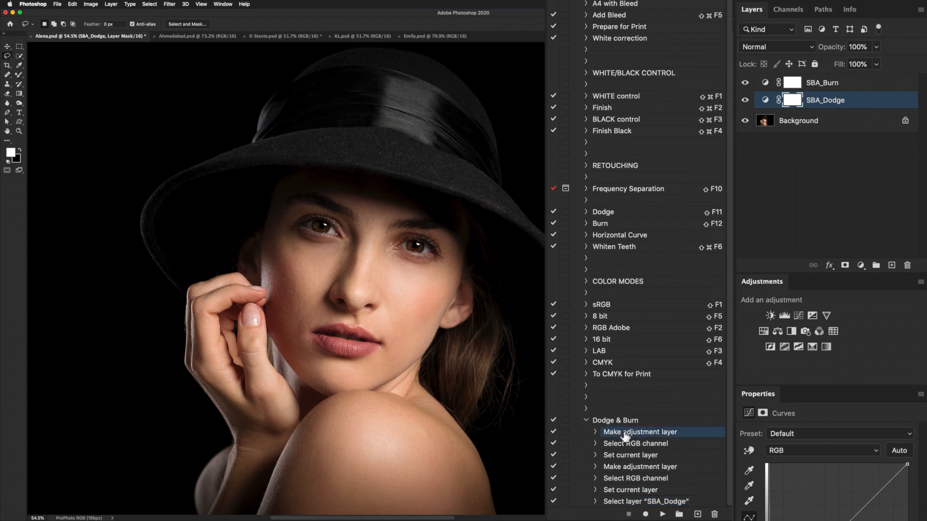
pyautogui.click(620, 459)
pyautogui.click(595, 456)
pyautogui.scroll(-1, 598, 459)
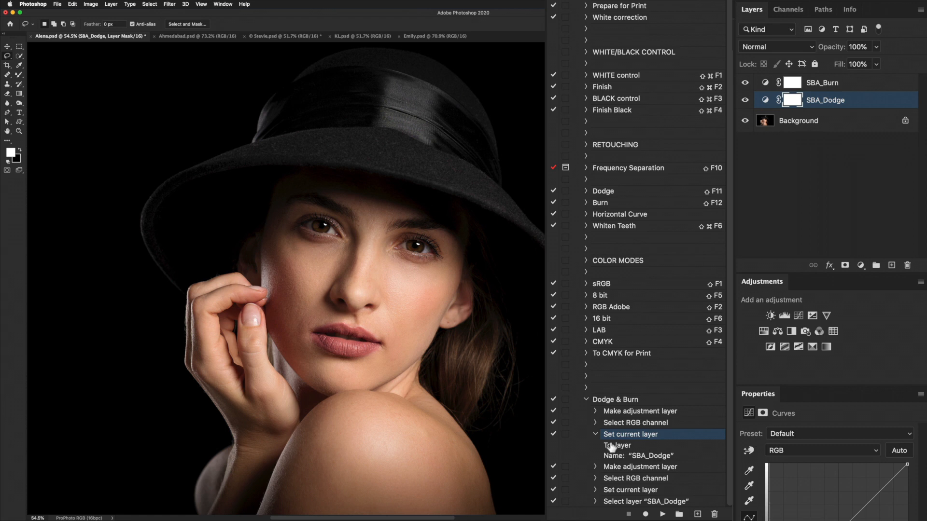
pyautogui.click(595, 434)
pyautogui.click(625, 468)
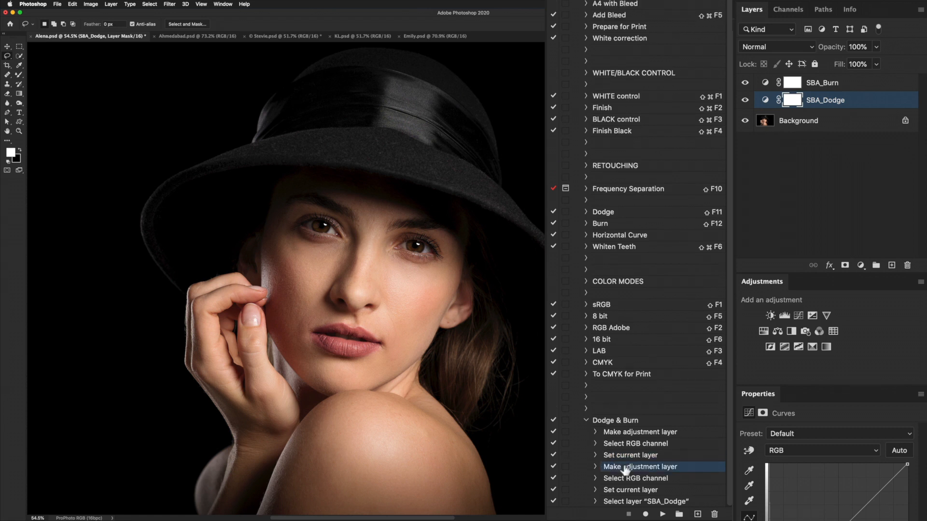
pyautogui.click(596, 490)
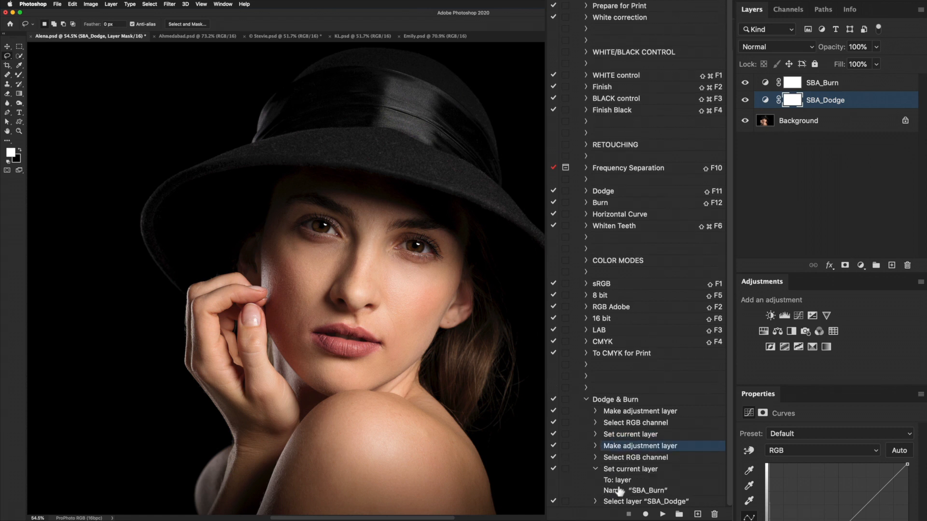
pyautogui.click(595, 469)
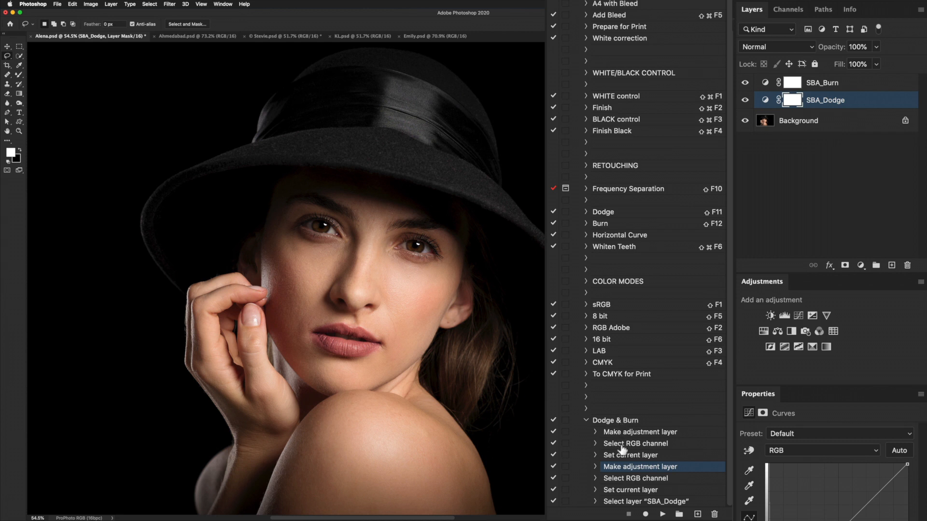
# - Resume recording the Dodge & Burn action after its last command, Select layer "SBA_Dodge"
pyautogui.click(626, 504)
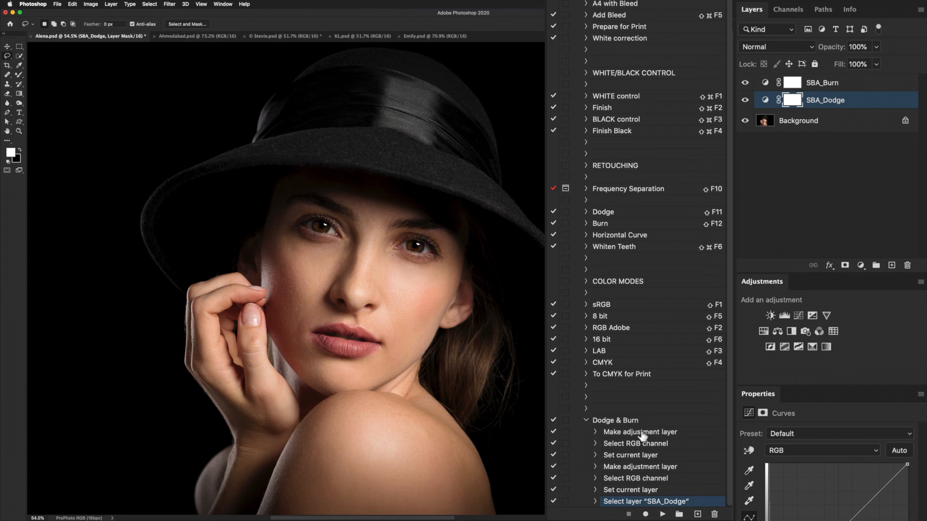
pyautogui.click(646, 514)
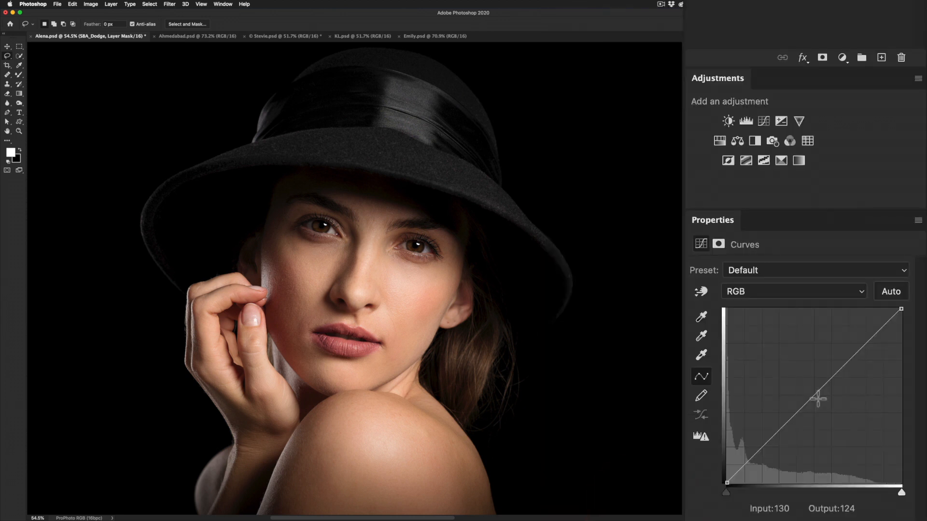
# - Anchor the SBA_Dodge curve's black point at input 0, output 0 and its white point at input 255, output 255
pyautogui.click(727, 482)
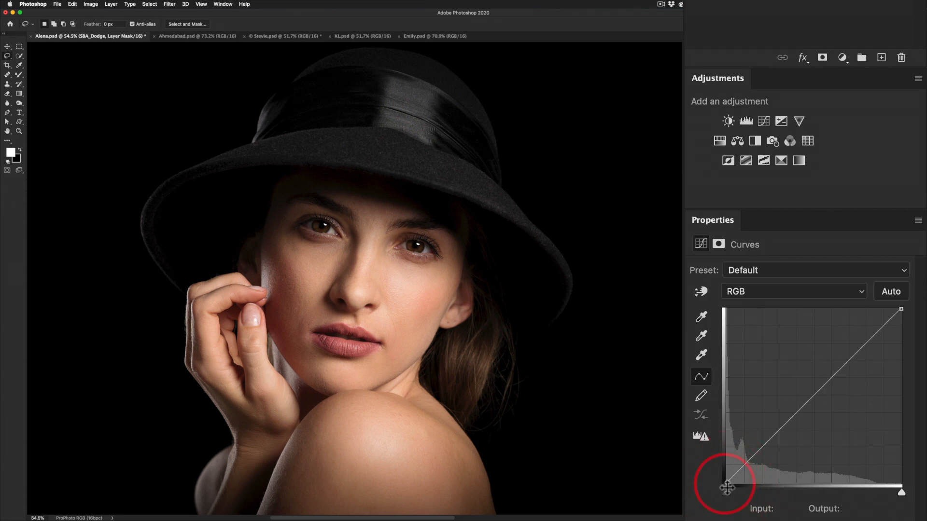
pyautogui.moveTo(727, 483); pyautogui.dragTo(707, 499)
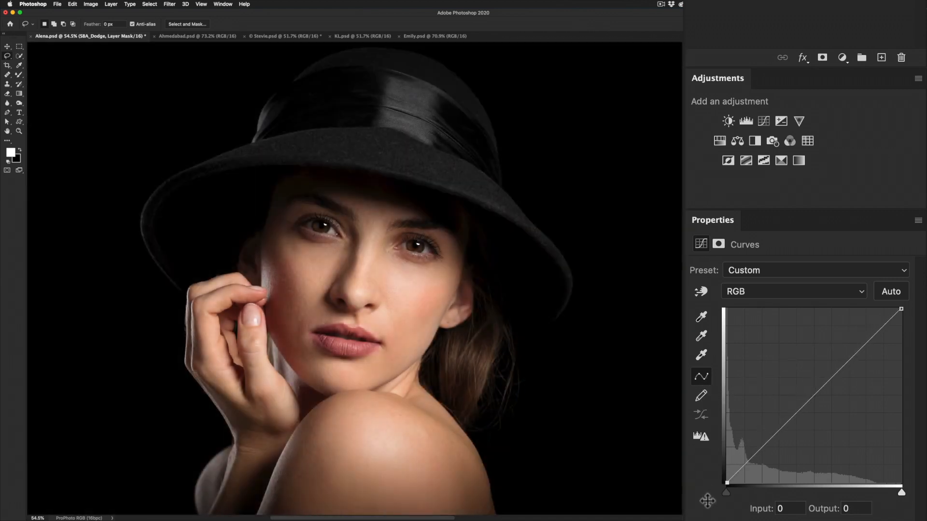
pyautogui.click(902, 309)
pyautogui.moveTo(902, 309); pyautogui.dragTo(923, 296)
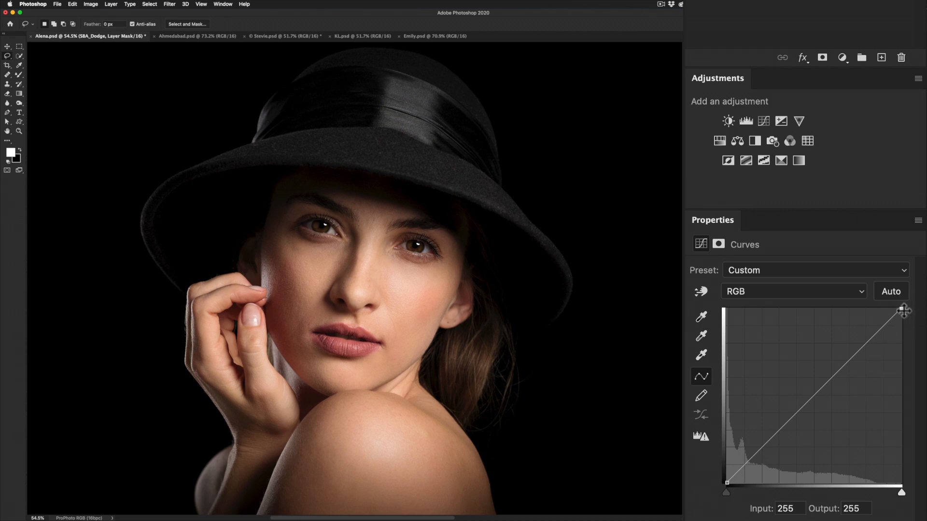
# - Check the Curves Display Options for the light range, grid size and overlay settings
pyautogui.click(919, 221)
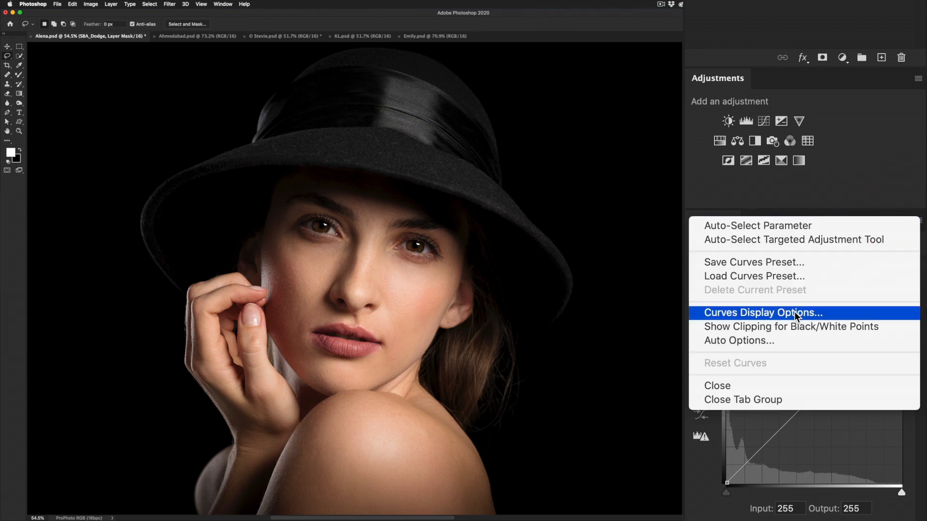
pyautogui.click(809, 313)
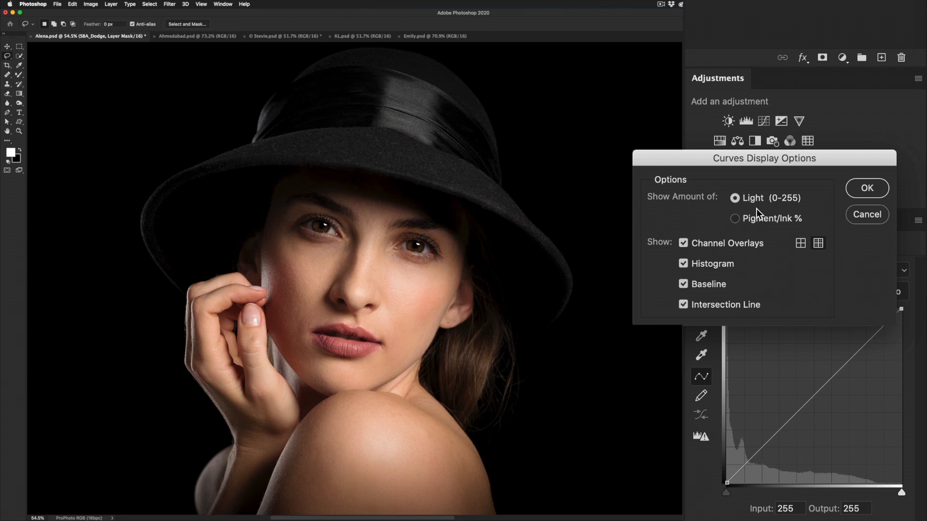
pyautogui.click(865, 215)
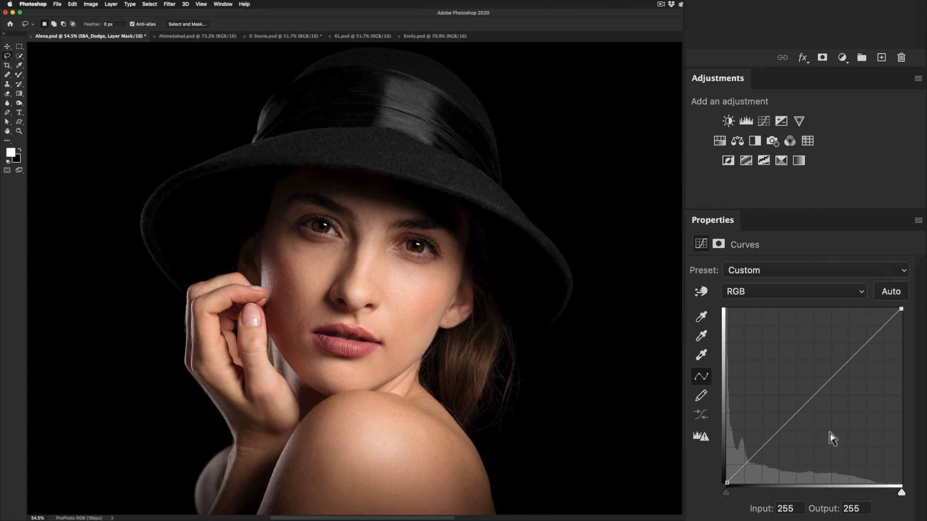
# - Toggle the SBA_Dodge curve's background grid between coarse and fine divisions
pyautogui.keyDown('alt'); pyautogui.click(830, 407); pyautogui.keyUp('alt')
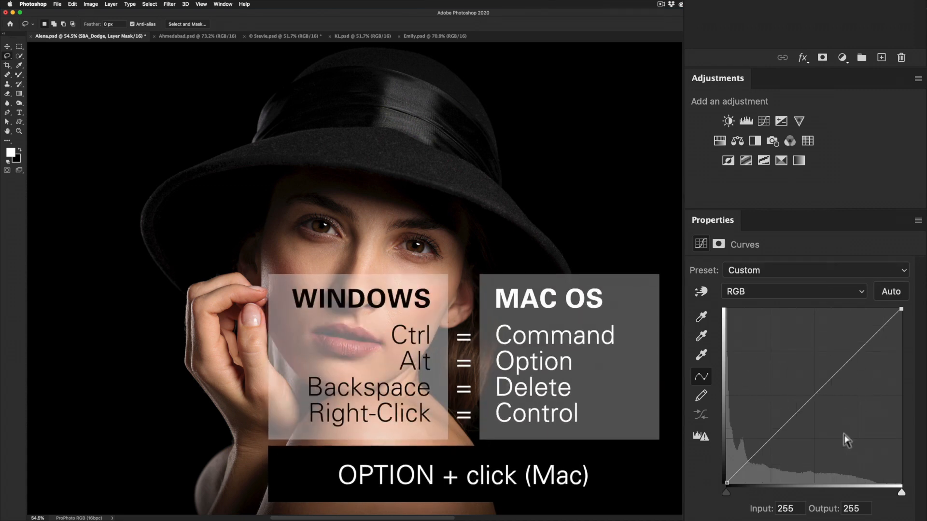
pyautogui.keyDown('alt'); pyautogui.click(845, 422); pyautogui.keyUp('alt')
pyautogui.keyDown('alt'); pyautogui.click(839, 416); pyautogui.keyUp('alt')
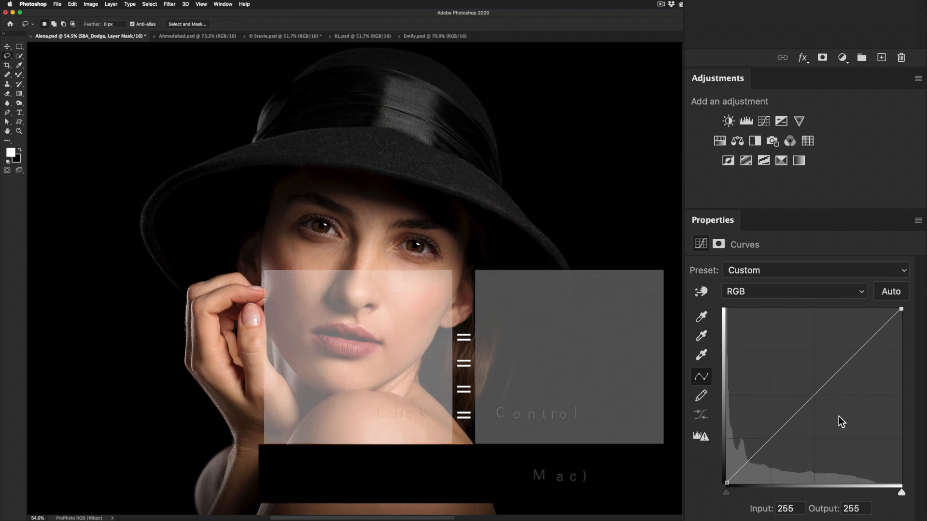
pyautogui.keyDown('alt'); pyautogui.click(839, 416); pyautogui.keyUp('alt')
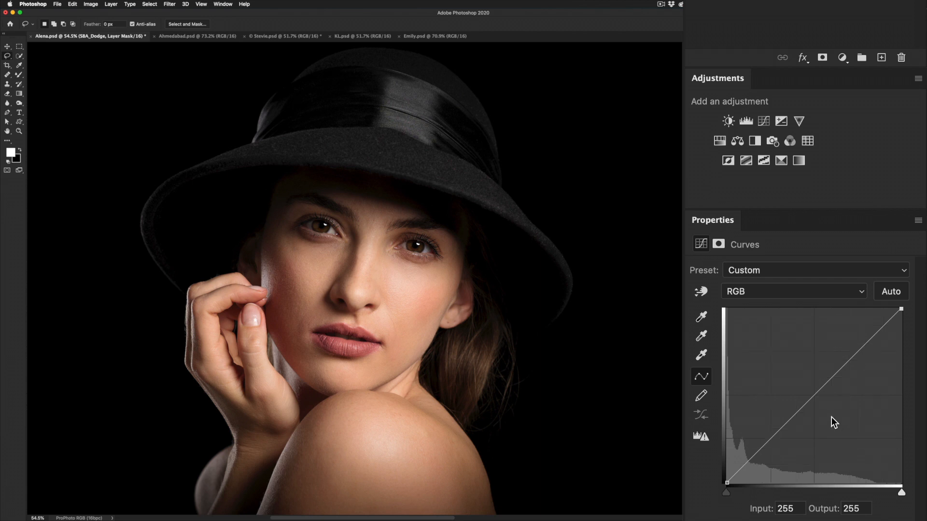
# - Brighten the SBA_Dodge curve with a midpoint at input 103, output 127, and invert the layer's mask to black
pyautogui.press('F7')
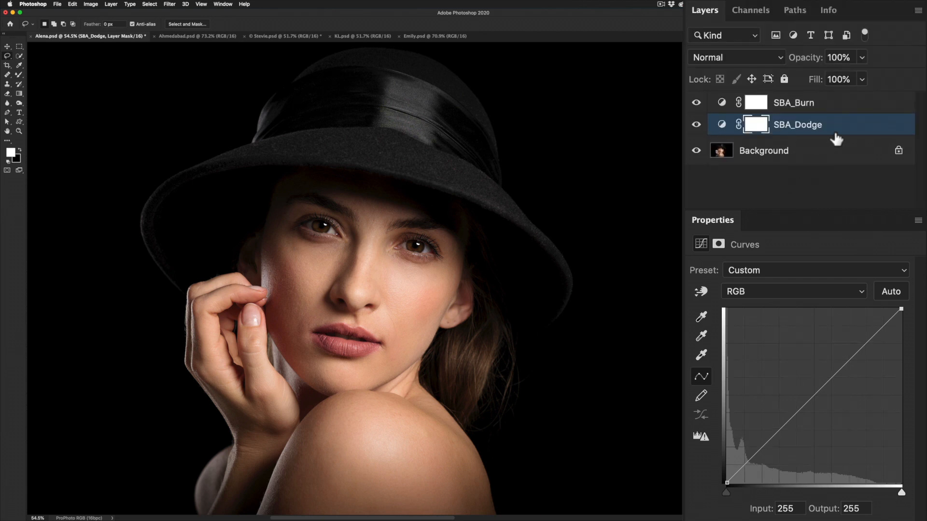
pyautogui.click(817, 397)
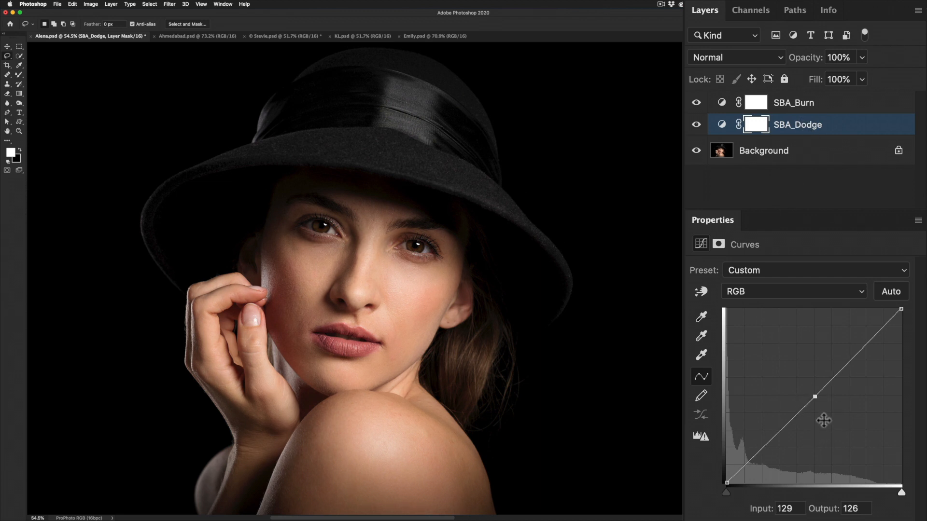
pyautogui.moveTo(818, 394); pyautogui.dragTo(797, 396)
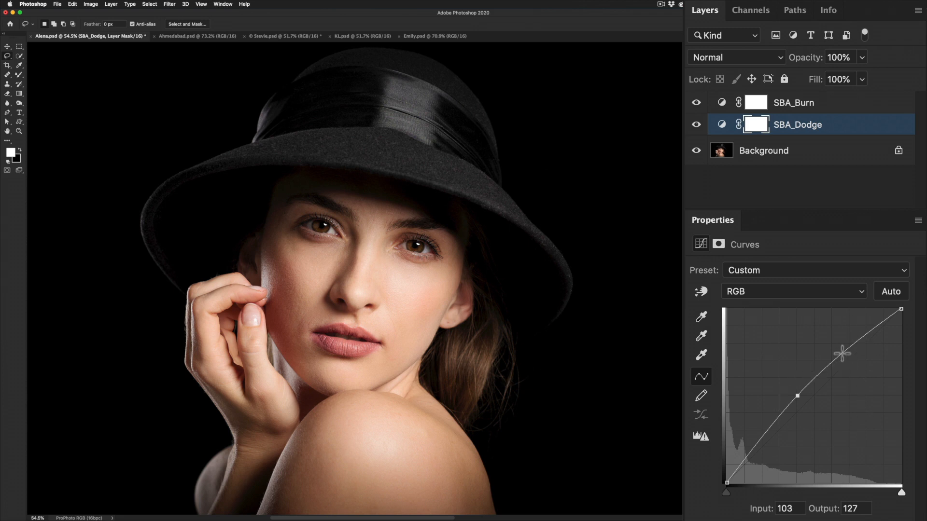
pyautogui.click(756, 127)
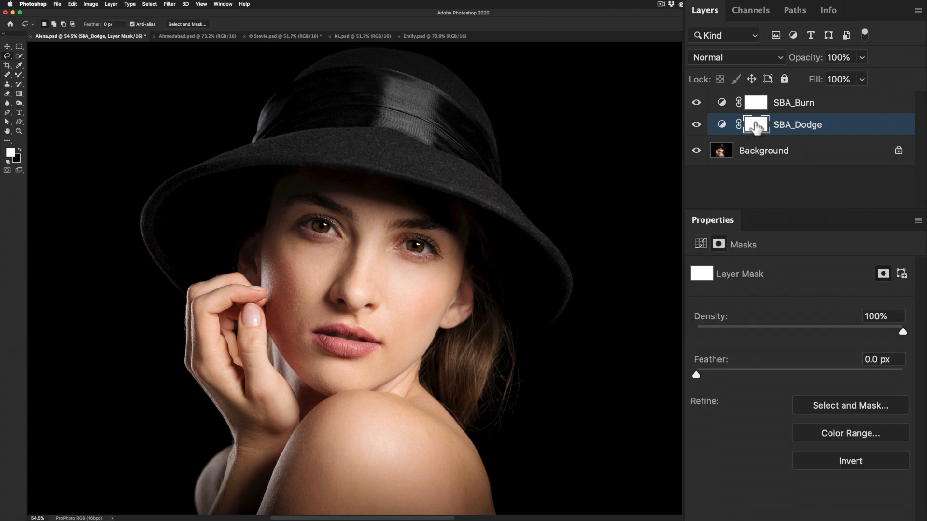
pyautogui.press('super+i')
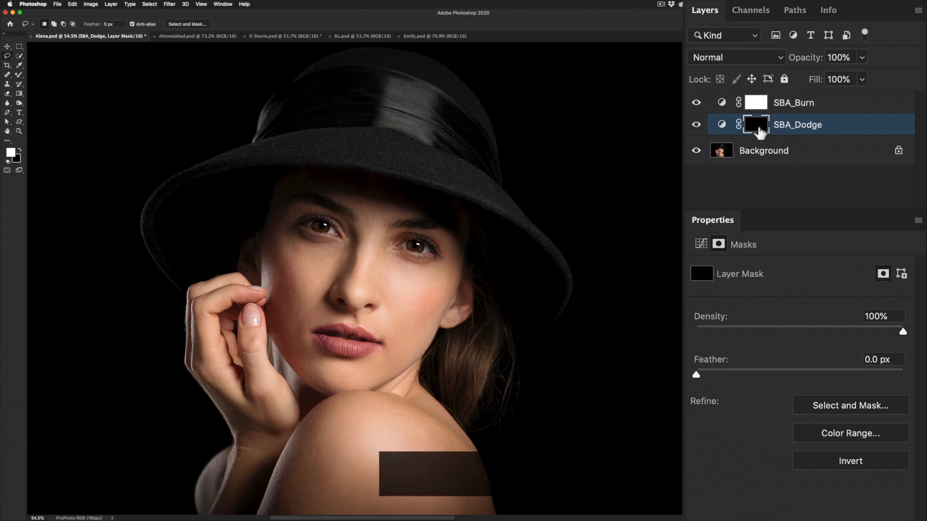
# - Darken the SBA_Burn curve with a midpoint at input 155, output 128, and invert the layer's mask to black
pyautogui.click(756, 103)
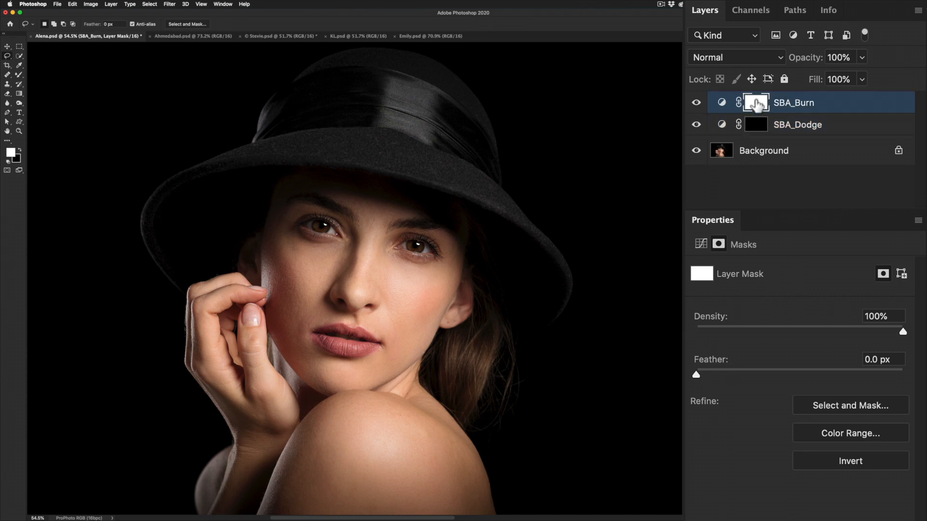
pyautogui.click(701, 244)
pyautogui.moveTo(816, 398); pyautogui.dragTo(833, 396)
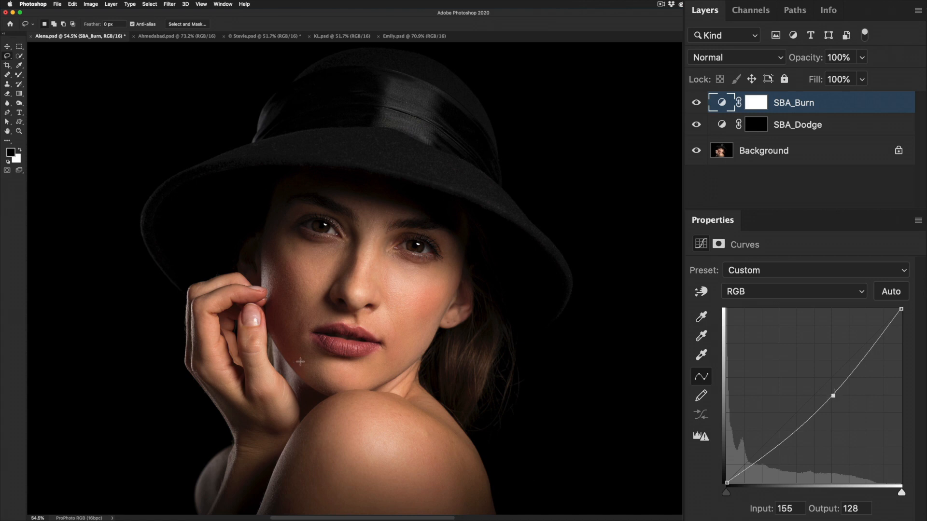
pyautogui.click(756, 102)
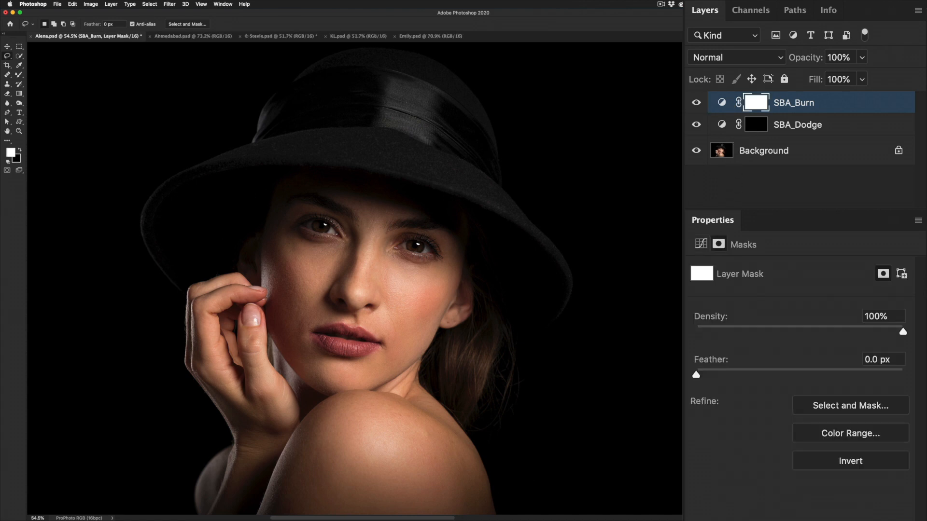
pyautogui.press('super+i')
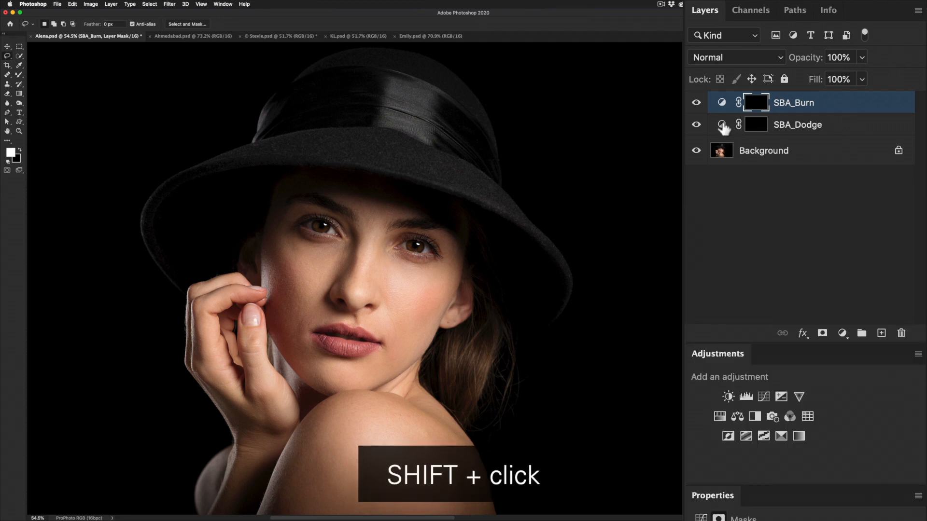
# - Group the SBA_Burn and SBA_Dodge layers and name the group SBA_D&B
pyautogui.keyDown('shift'); pyautogui.click(723, 127); pyautogui.keyUp('shift')
pyautogui.click(862, 334)
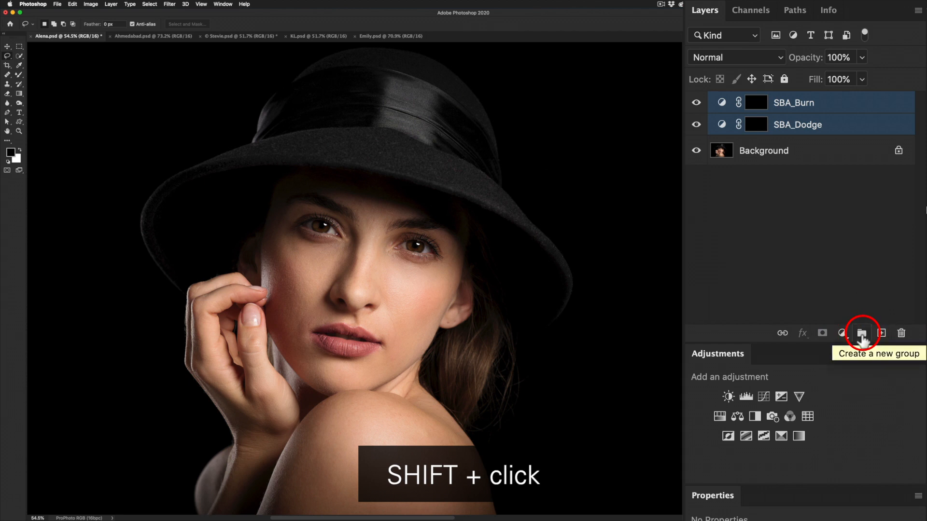
pyautogui.click(862, 334)
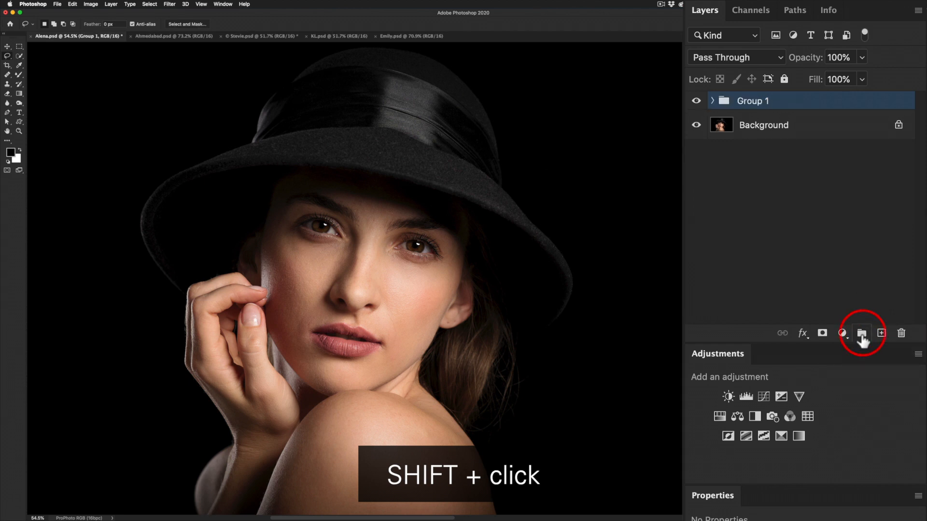
pyautogui.click(713, 100)
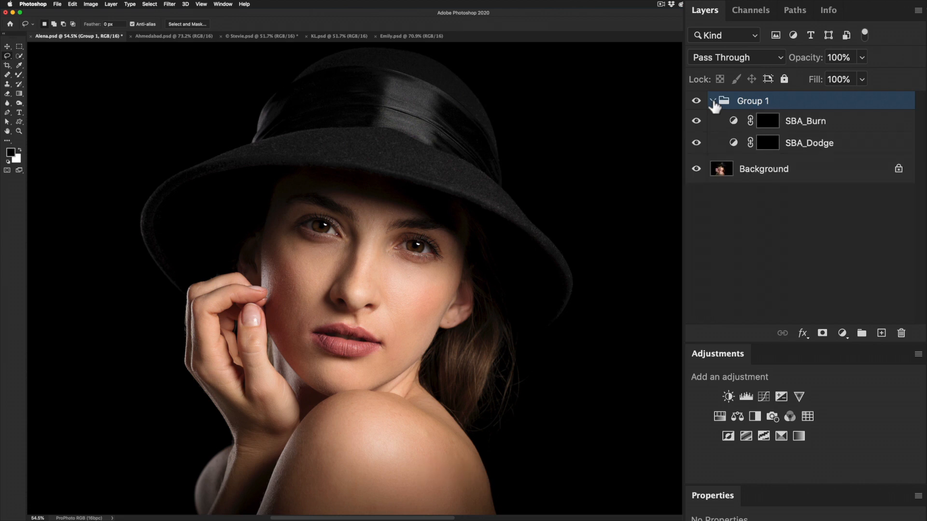
pyautogui.doubleClick(749, 100)
pyautogui.write('SBA_D&B')
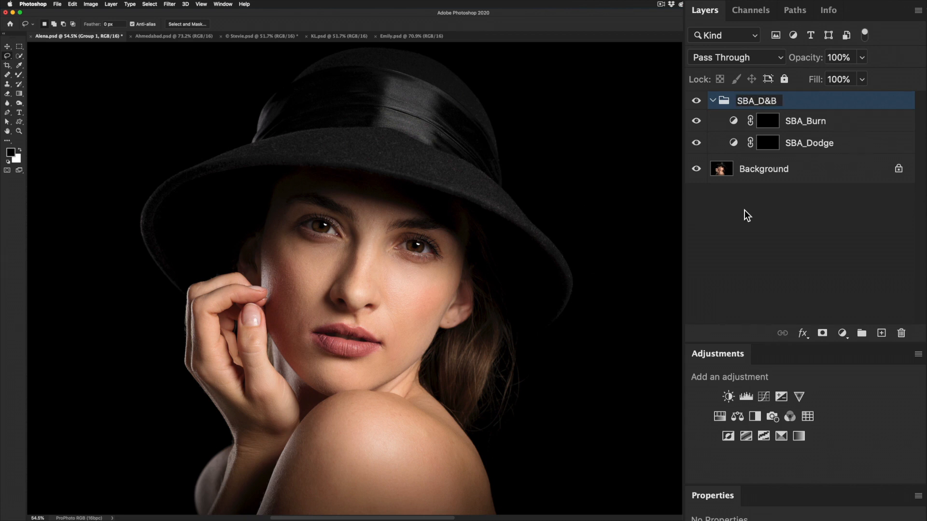
pyautogui.press('Return')
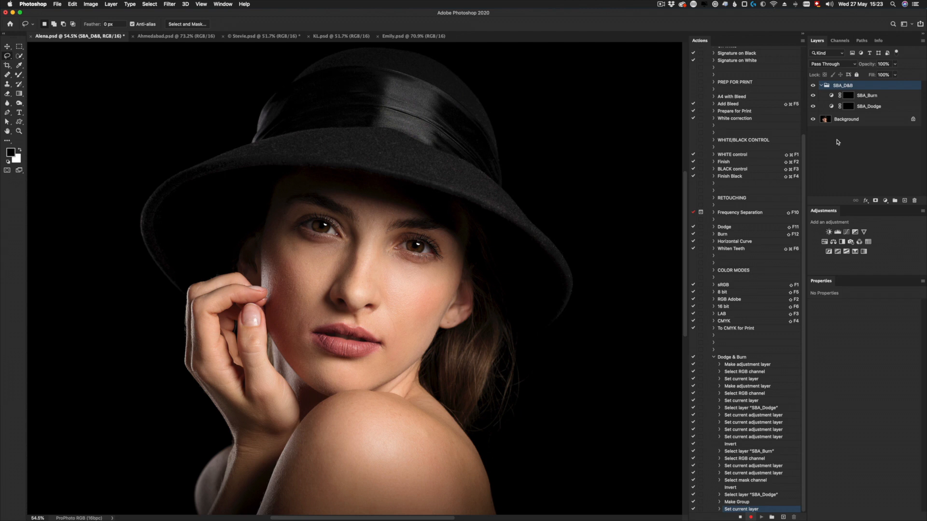
# - Record switching to the regular Brush tool in the Dodge & Burn action
pyautogui.click(19, 75)
pyautogui.rightClick(18, 77)
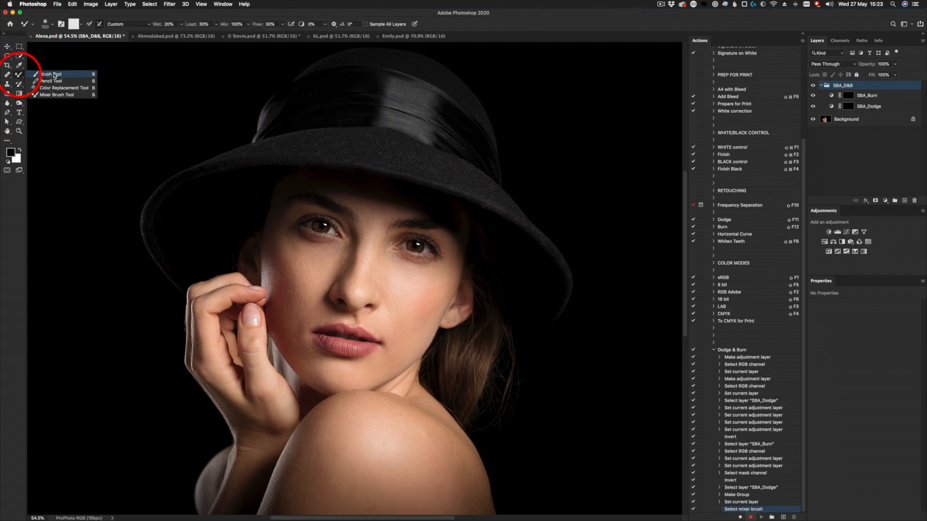
pyautogui.click(71, 75)
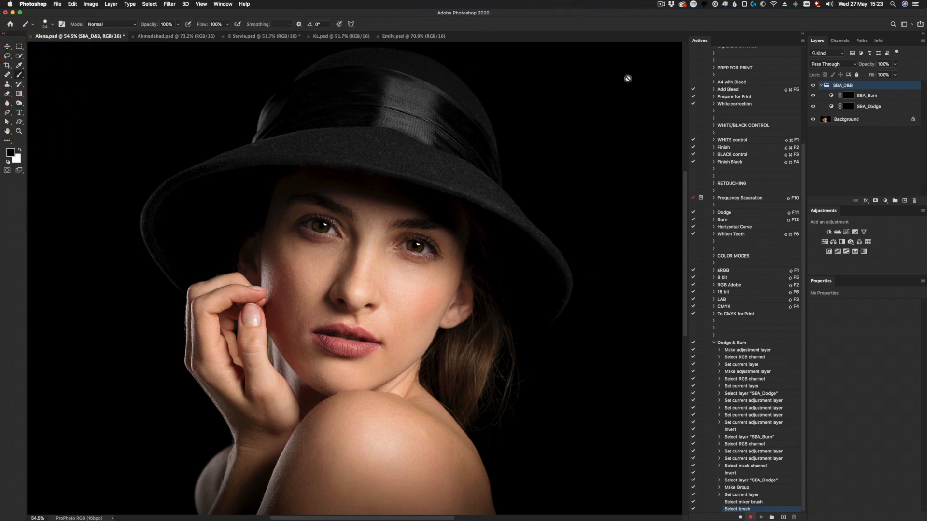
# - Target the SBA_Burn layer mask, reset the swatches to white over black, and stop recording the action
pyautogui.click(852, 97)
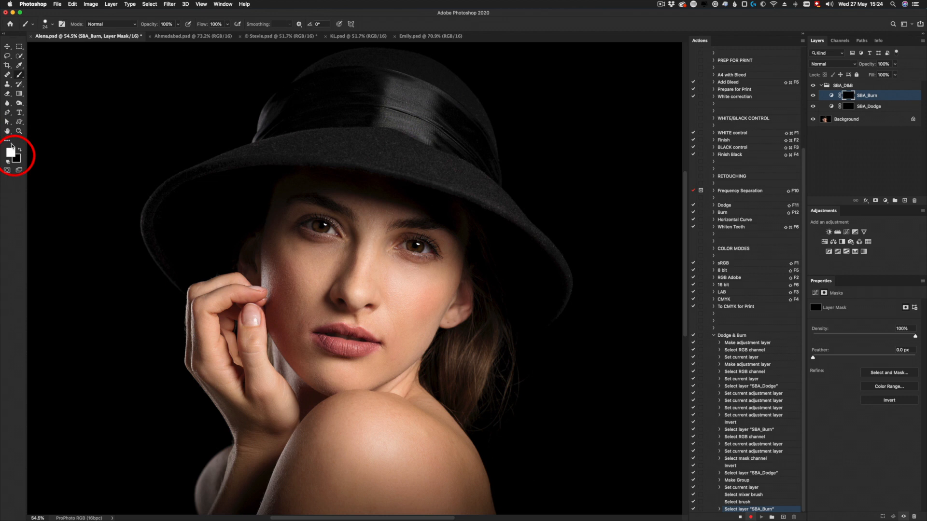
pyautogui.press('x')
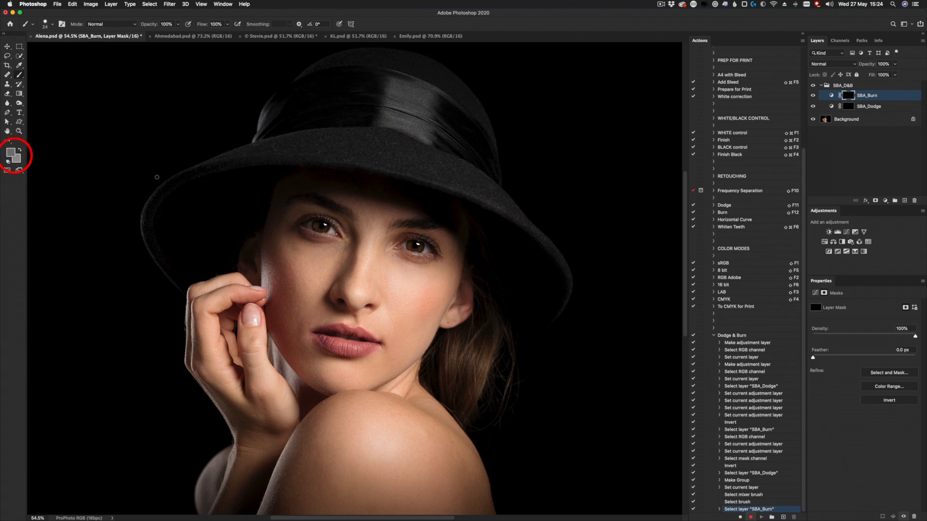
pyautogui.press('d')
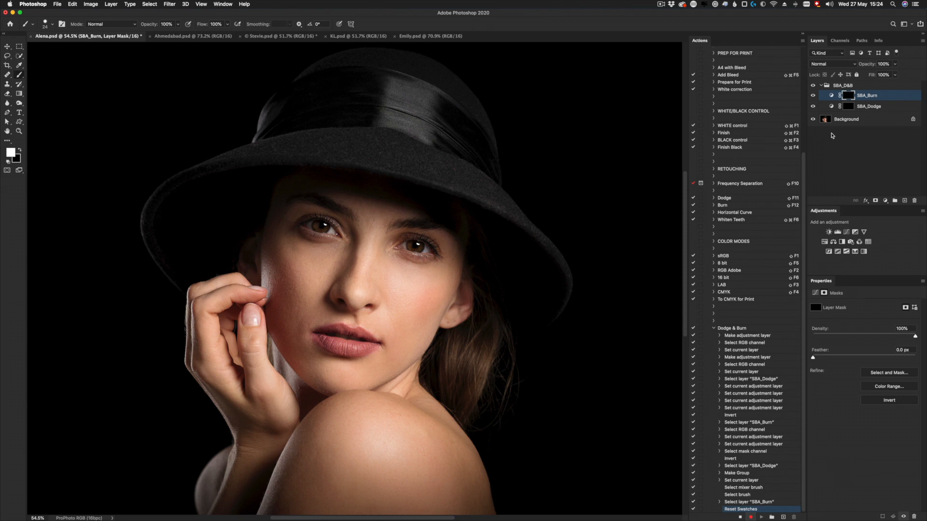
pyautogui.click(741, 517)
# - Delete the SBA_D&B group and play the Dodge & Burn action to rebuild it on the Background
pyautogui.moveTo(828, 86); pyautogui.dragTo(916, 200)
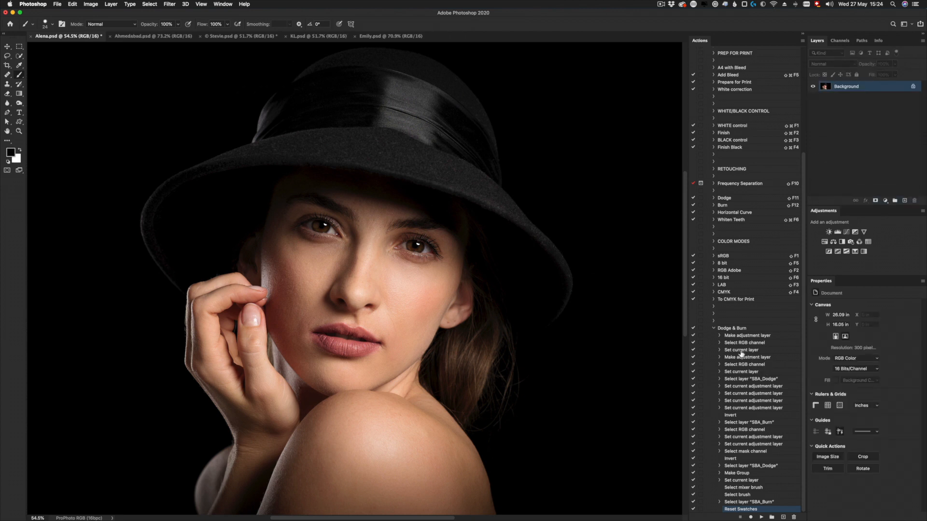
pyautogui.click(730, 329)
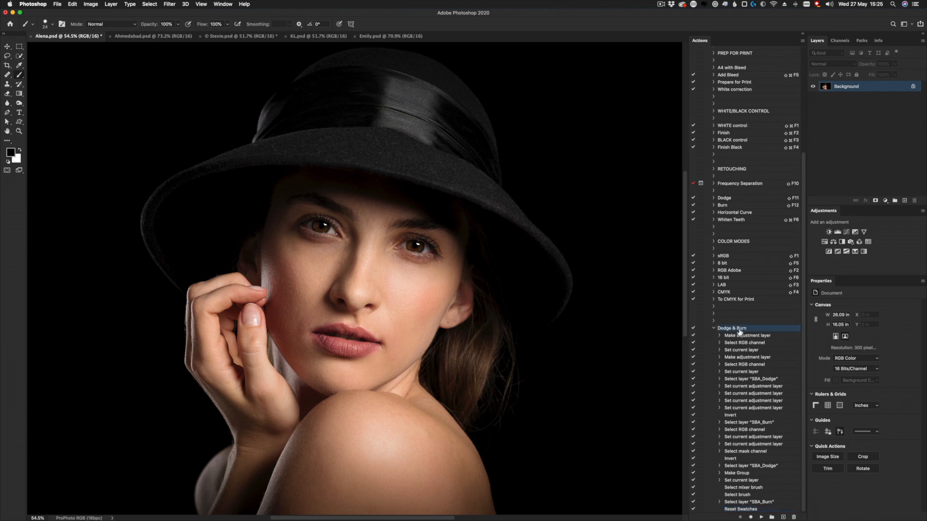
pyautogui.click(762, 517)
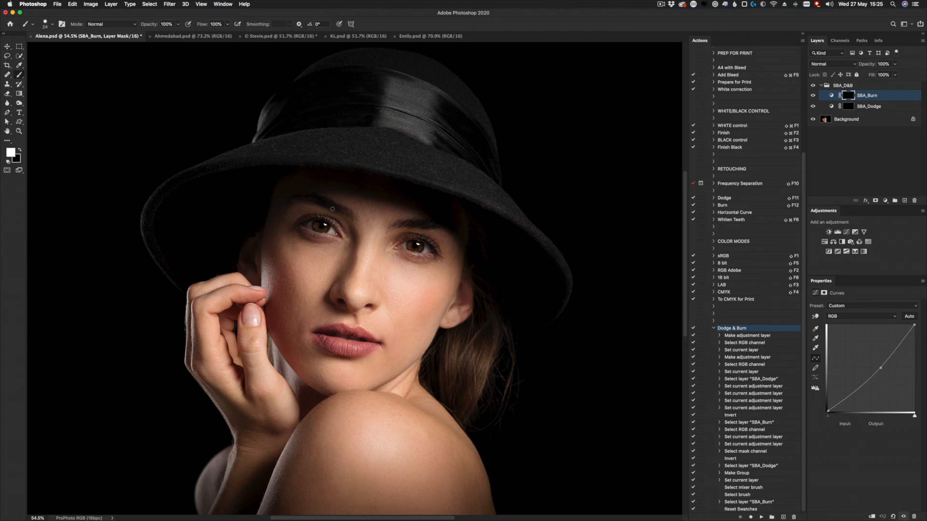
# - Set up a 387 px brush at 38% opacity for burning the face's shadows on the SBA_Burn mask
pyautogui.moveTo(398, 276)
pyautogui.mouseDown()
pyautogui.moveTo(409, 273)
pyautogui.moveTo(419, 209)
pyautogui.mouseUp()
pyautogui.moveTo(340, 292)
pyautogui.mouseDown()
pyautogui.moveTo(339, 301)
pyautogui.moveTo(333, 286)
pyautogui.mouseUp()
pyautogui.press('1')
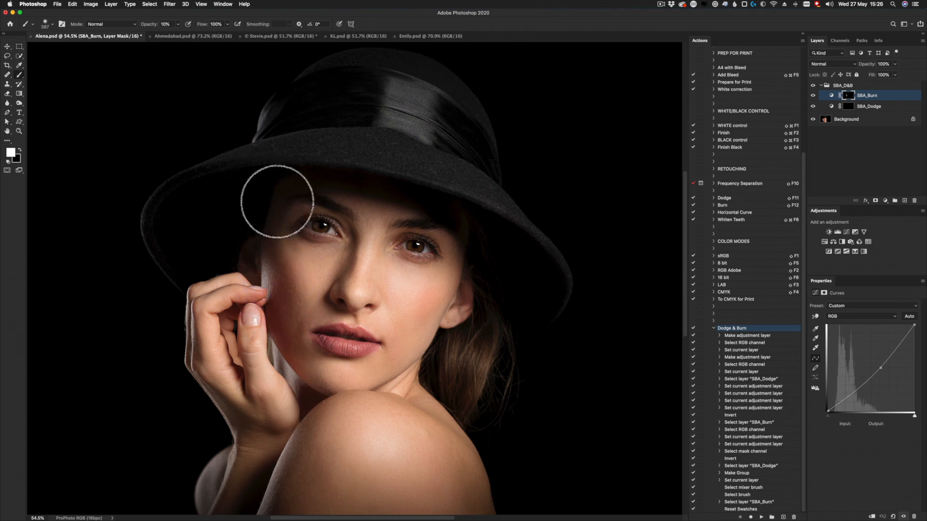
pyautogui.moveTo(148, 25); pyautogui.dragTo(159, 25)
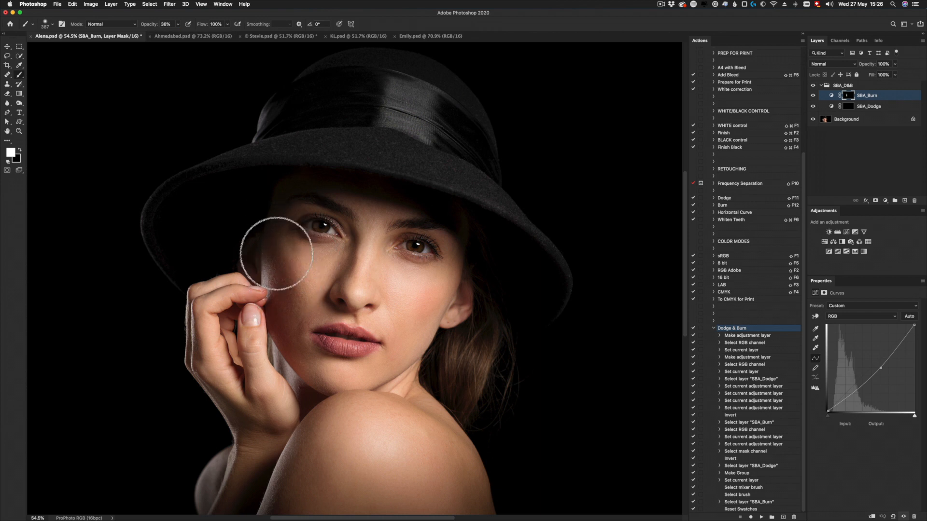
# - Burn the lip area on the SBA_Burn mask with a smaller brush
pyautogui.press('[')
pyautogui.press('[')
pyautogui.press('[')
pyautogui.press('[')
pyautogui.press('[')
pyautogui.press('[')
pyautogui.press('[')
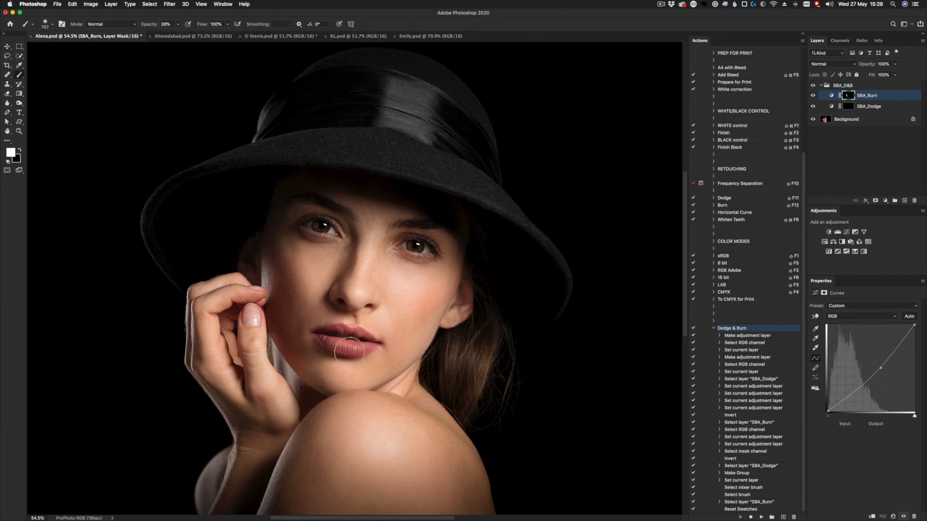
pyautogui.moveTo(346, 331); pyautogui.dragTo(349, 332)
# - Burn the shadow from the brow down the side of the nose with the brush enlarged to 189 px
pyautogui.press(']')
pyautogui.press(']')
pyautogui.press(']')
pyautogui.press(']')
pyautogui.press(']')
pyautogui.moveTo(329, 213)
pyautogui.mouseDown()
pyautogui.moveTo(320, 213)
pyautogui.moveTo(341, 295)
pyautogui.mouseUp()
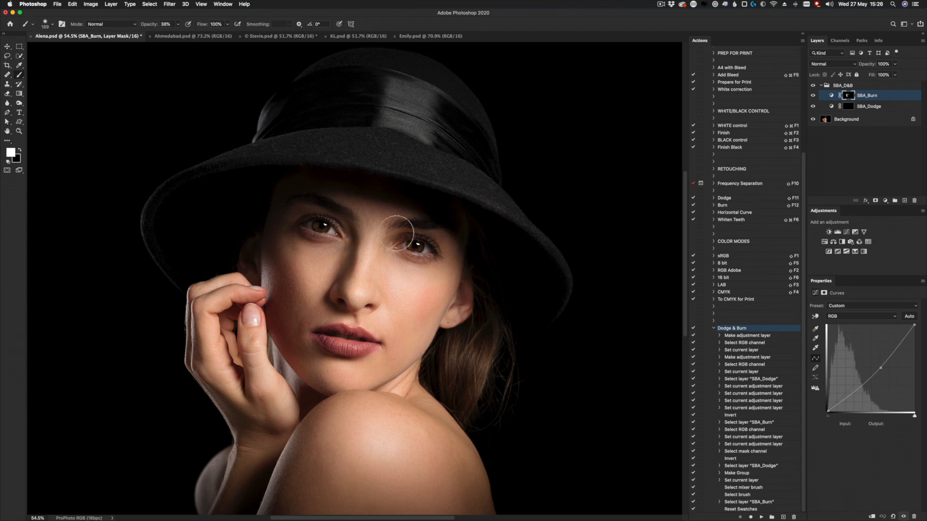
# - Enlarge the brush to 347 px for burning the broader shadows around the arm
pyautogui.press(']')
pyautogui.press(']')
pyautogui.press(']')
pyautogui.press(']')
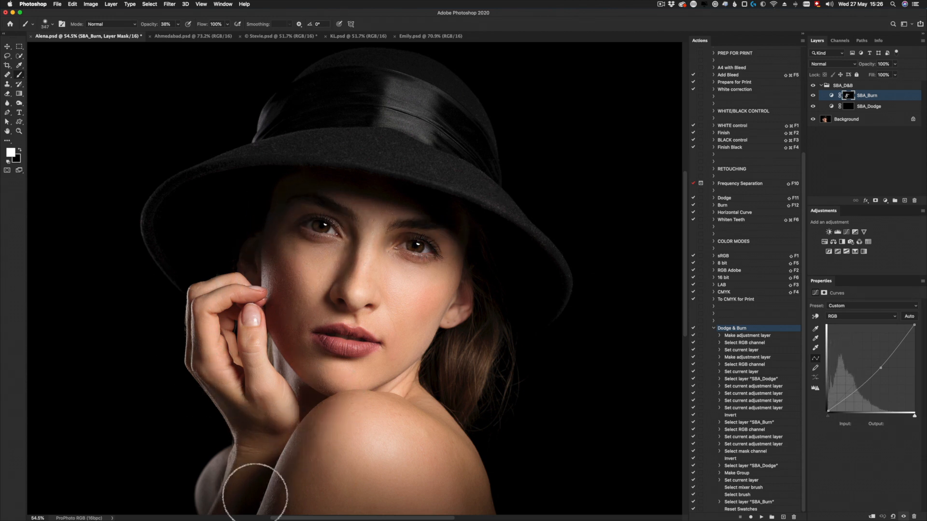
# - Dodge highlights on the cheeks, nose, lips and around the eyes on the SBA_Dodge mask, lowering the brush opacity to 15%
pyautogui.click(844, 107)
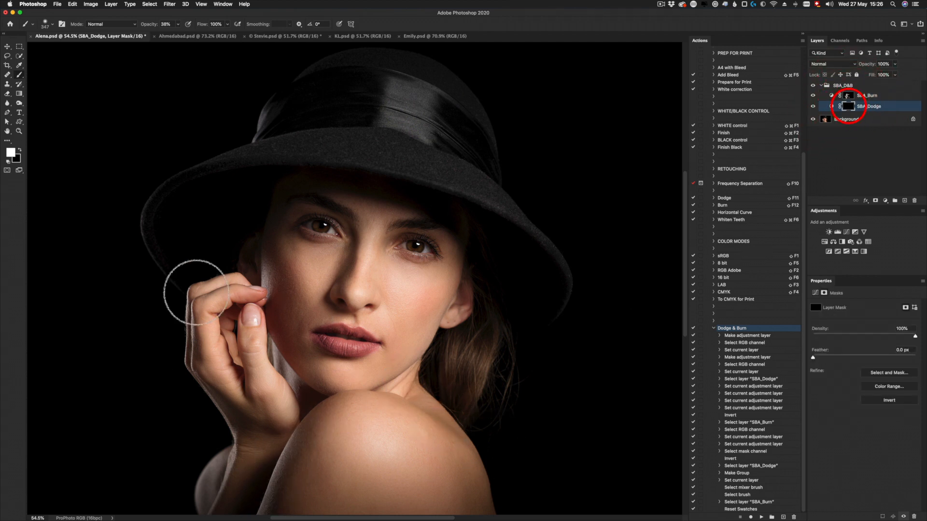
pyautogui.moveTo(300, 268); pyautogui.dragTo(305, 293)
pyautogui.moveTo(148, 24); pyautogui.dragTo(139, 24)
pyautogui.moveTo(396, 287); pyautogui.dragTo(396, 303)
pyautogui.moveTo(361, 356); pyautogui.dragTo(338, 352)
pyautogui.moveTo(300, 322); pyautogui.dragTo(330, 321)
pyautogui.moveTo(372, 286); pyautogui.dragTo(388, 217)
pyautogui.moveTo(412, 249); pyautogui.dragTo(384, 250)
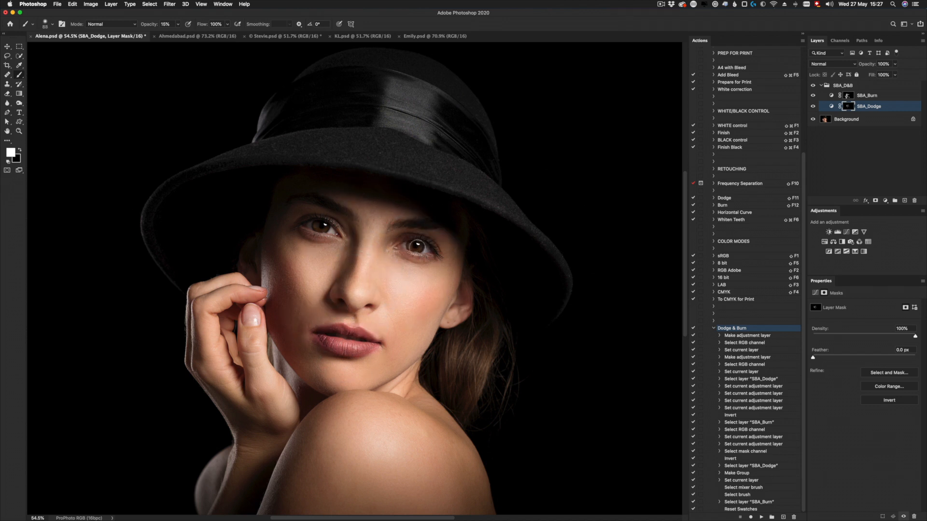
# - Dodge the highlights on the forearm and shoulder on the SBA_Dodge mask and compare the portrait with and without the SBA_D&B group
pyautogui.moveTo(284, 400); pyautogui.dragTo(298, 405)
pyautogui.moveTo(383, 432)
pyautogui.mouseDown()
pyautogui.moveTo(449, 429)
pyautogui.moveTo(392, 432)
pyautogui.mouseUp()
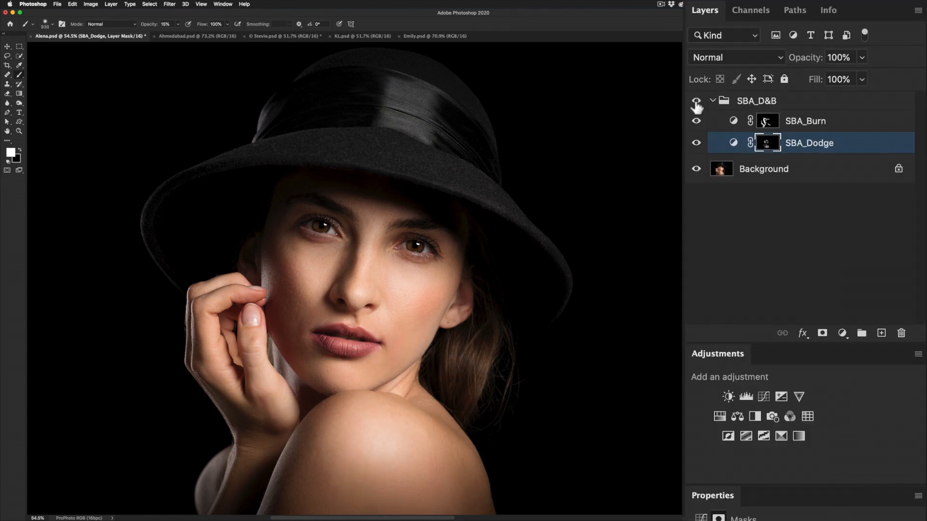
pyautogui.click(696, 102)
pyautogui.click(696, 101)
pyautogui.click(696, 102)
pyautogui.click(695, 101)
# - Lower the SBA_D&B group's opacity to 61% and compare the image with the group hidden and shown
pyautogui.click(811, 105)
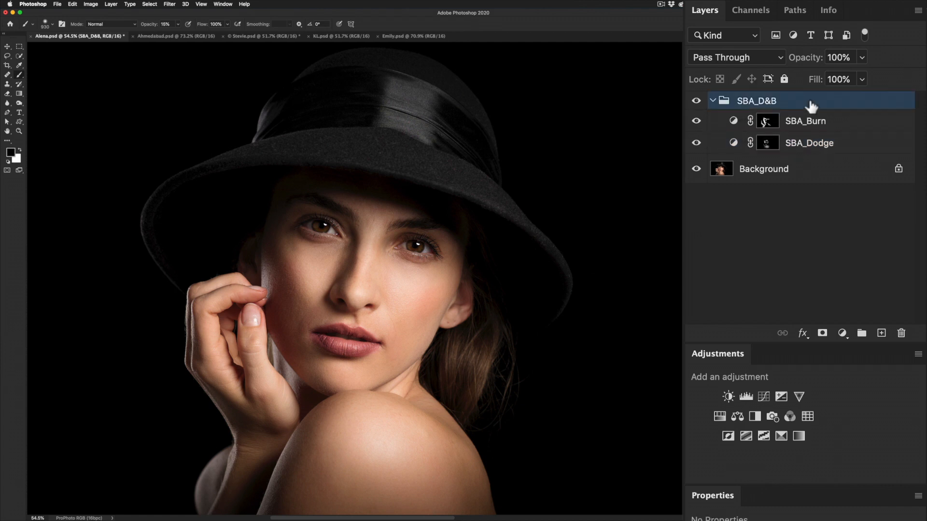
pyautogui.moveTo(815, 62)
pyautogui.mouseDown()
pyautogui.moveTo(674, 75)
pyautogui.moveTo(685, 74)
pyautogui.mouseUp()
pyautogui.click(697, 101)
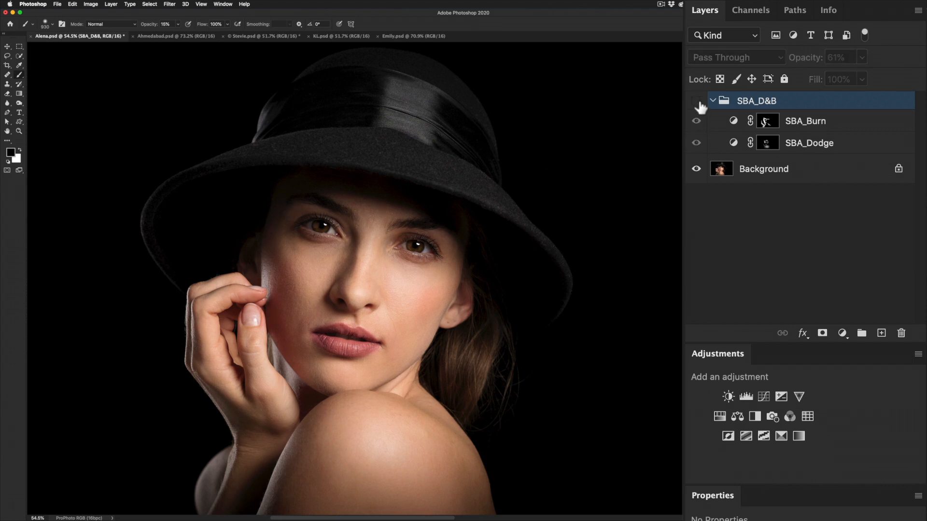
pyautogui.click(696, 102)
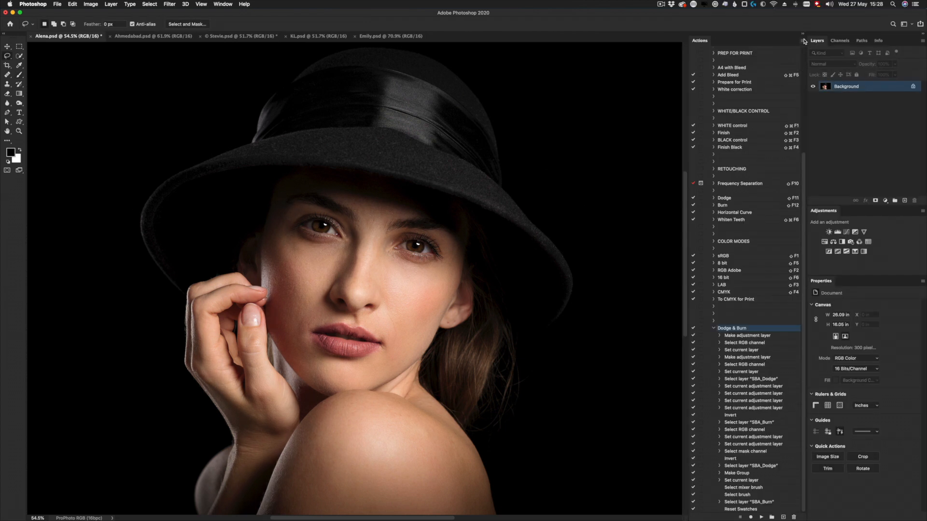
# - Display the actions in Button Mode and run the Dodge & Burn action on the portrait
pyautogui.click(803, 41)
pyautogui.click(820, 45)
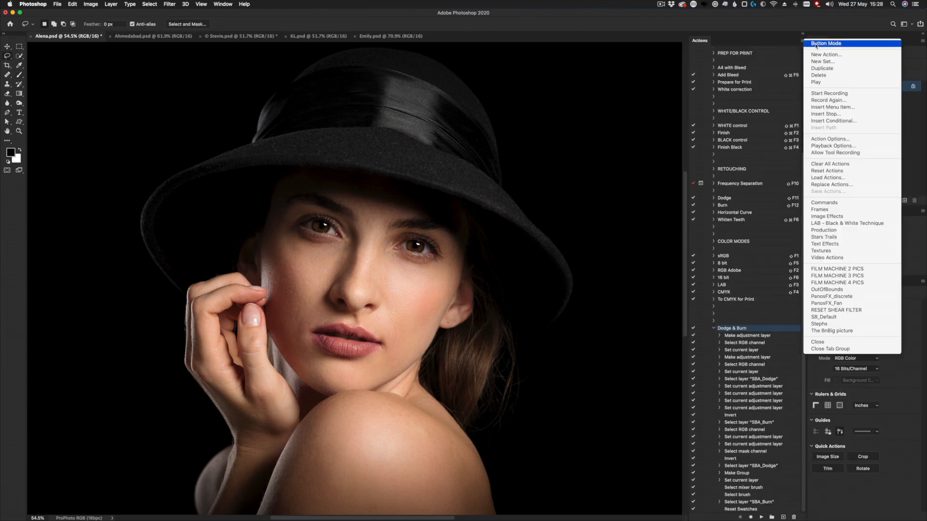
pyautogui.click(707, 264)
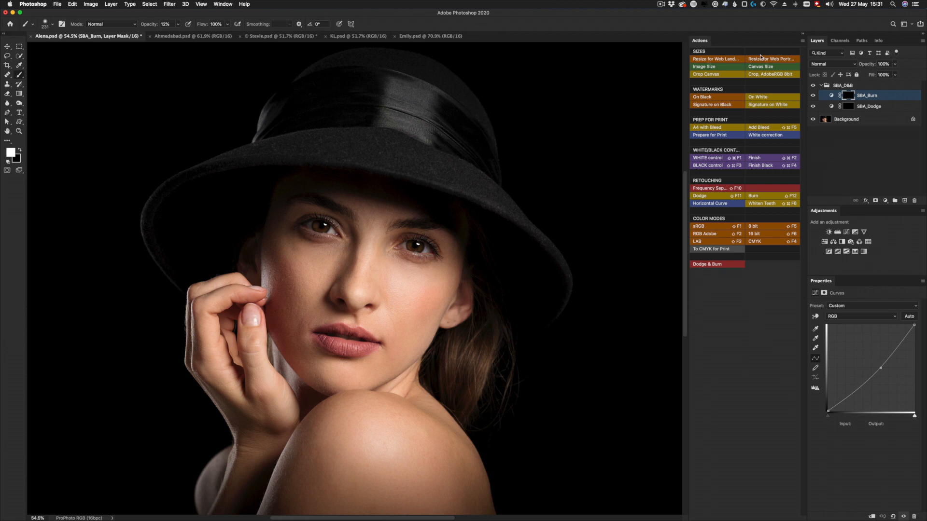
# - Turn off Button Mode and resume recording the Dodge & Burn action after its Reset Swatches command
pyautogui.click(804, 42)
pyautogui.click(818, 44)
pyautogui.click(738, 511)
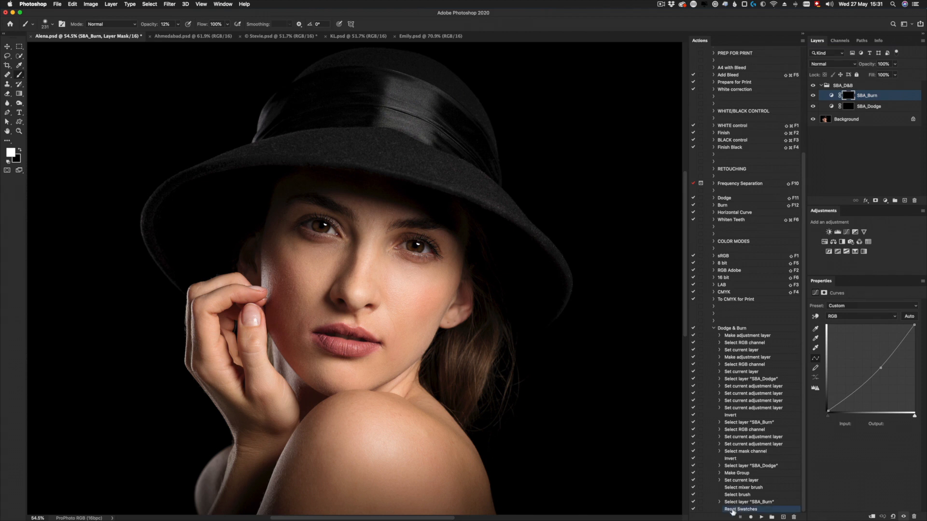
pyautogui.click(751, 517)
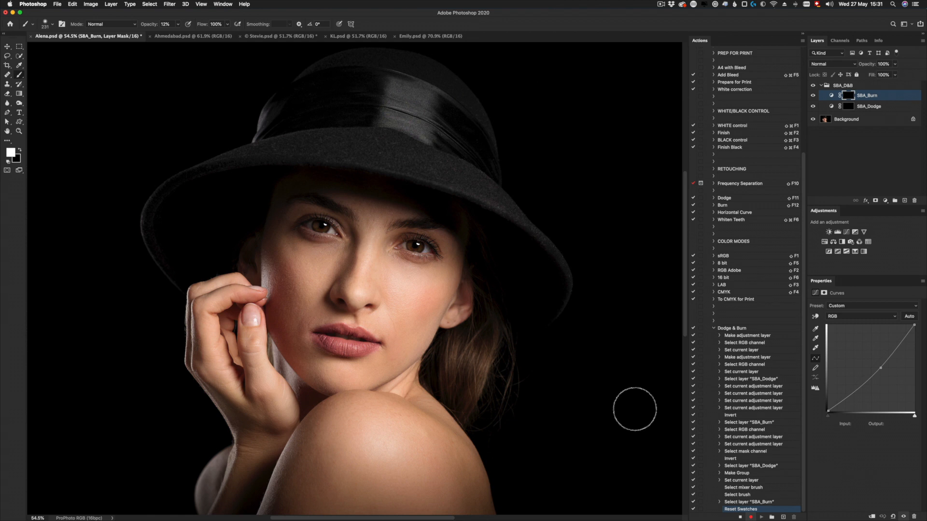
# - Try recording brush opacity changes of 10%, 40%, 70% and 100%, and stop the recording
pyautogui.press('1')
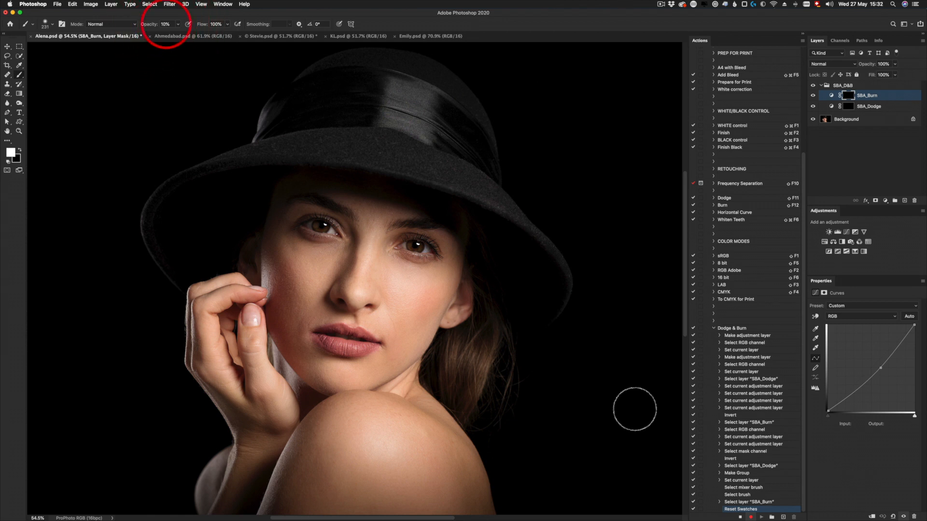
pyautogui.press('4')
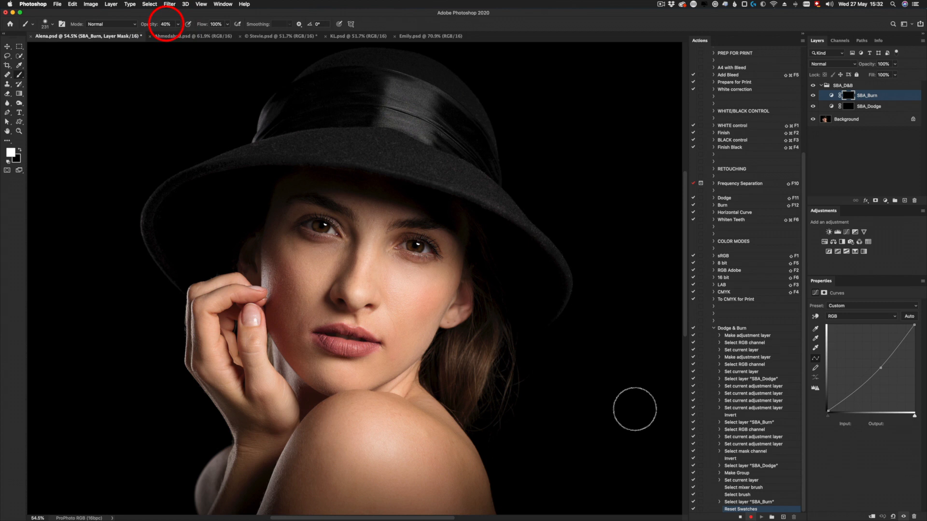
pyautogui.press('7')
pyautogui.press('0')
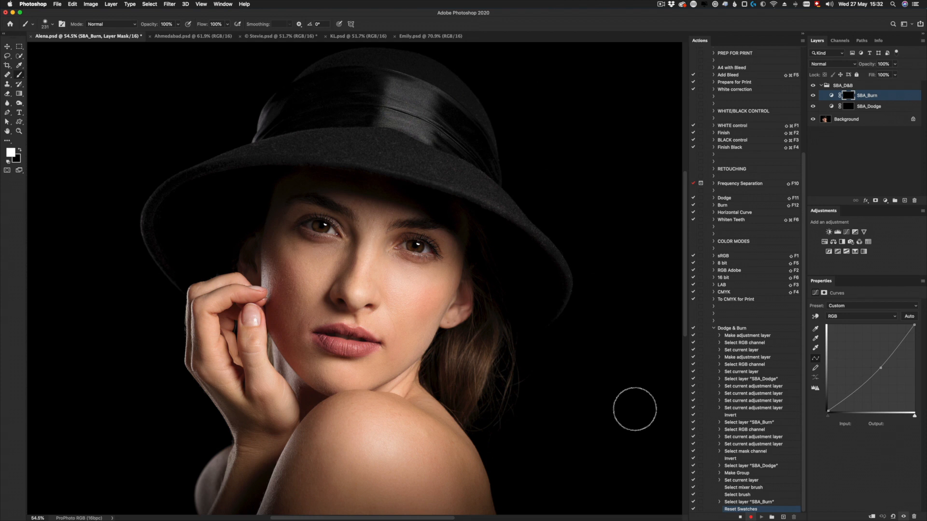
pyautogui.click(740, 517)
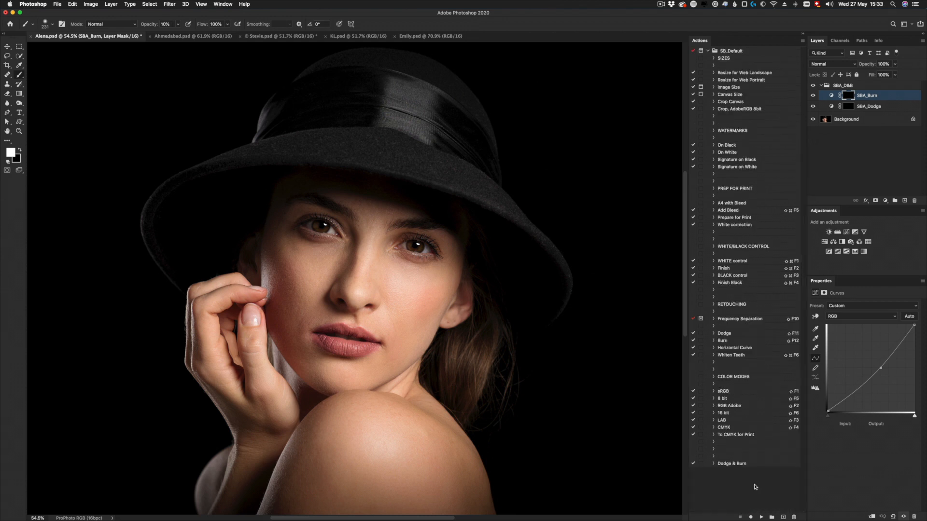
# - Switch to Ahmedabad.psd and start recording a new action named "Auto Dodge & Burn" in the SB_Default set
pyautogui.click(182, 37)
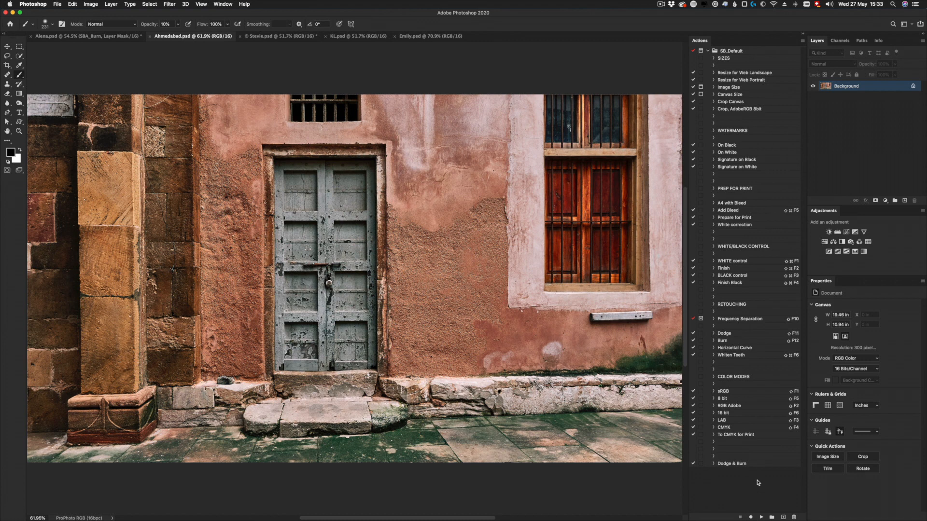
pyautogui.click(784, 517)
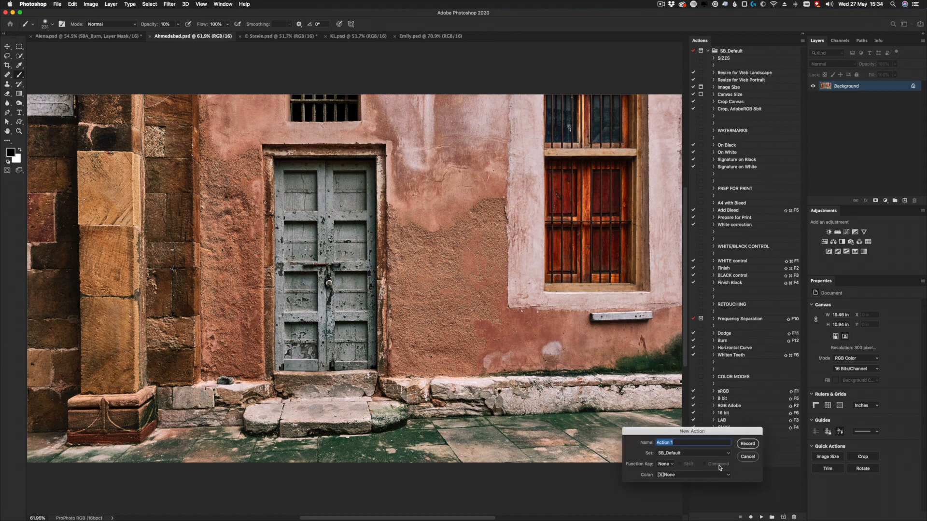
pyautogui.click(698, 475)
pyautogui.click(689, 482)
pyautogui.write('Auto Dodge & Burn')
pyautogui.click(747, 444)
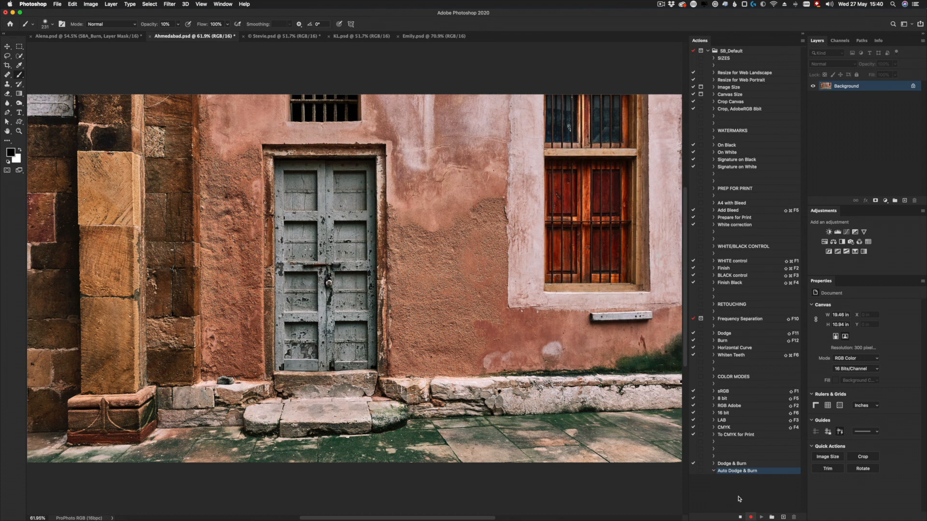
# - Stop the recording and add three empty layers with default settings above the Background
pyautogui.click(740, 515)
pyautogui.press('super+shift+n')
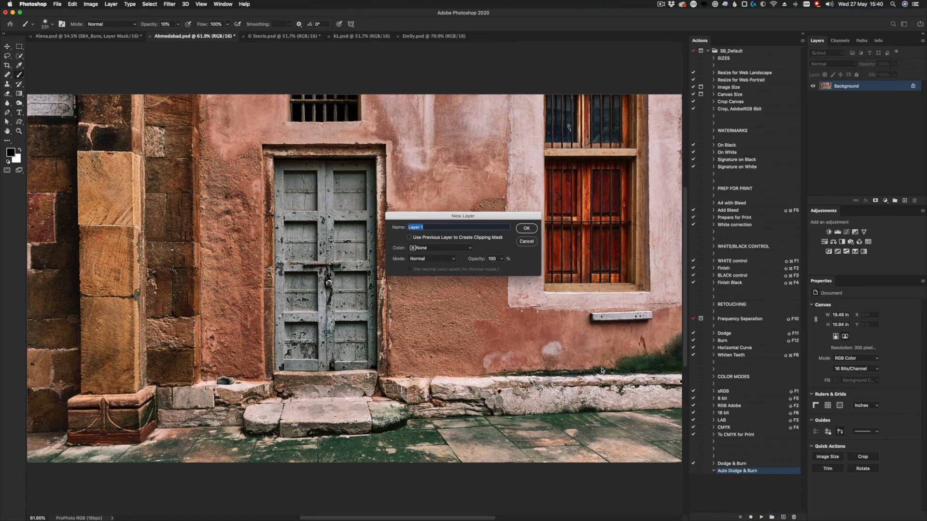
pyautogui.press('Return')
pyautogui.press('super+shift+n')
pyautogui.press('Return')
pyautogui.press('super+shift+n')
pyautogui.press('Return')
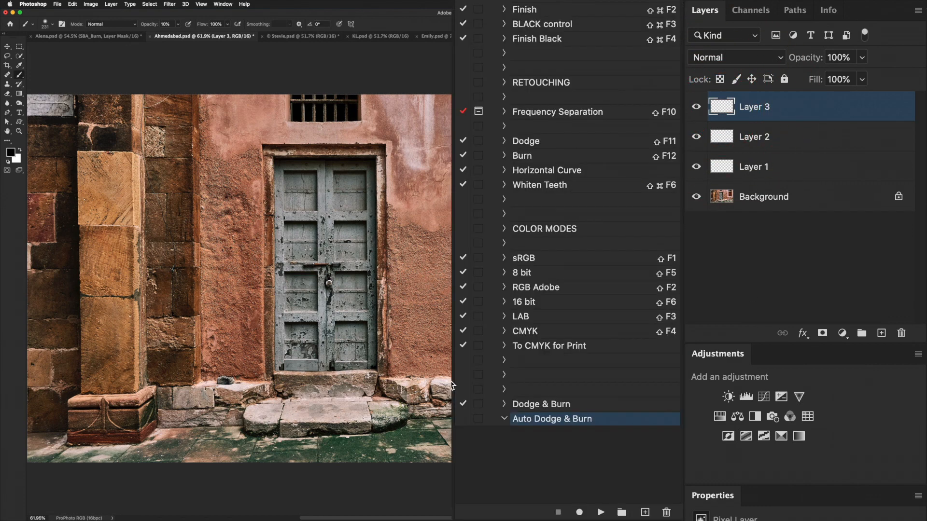
# - Resume recording Auto Dodge & Burn and add a red-labelled layer named "SBA_Original Composite" above Layer 3
pyautogui.click(580, 514)
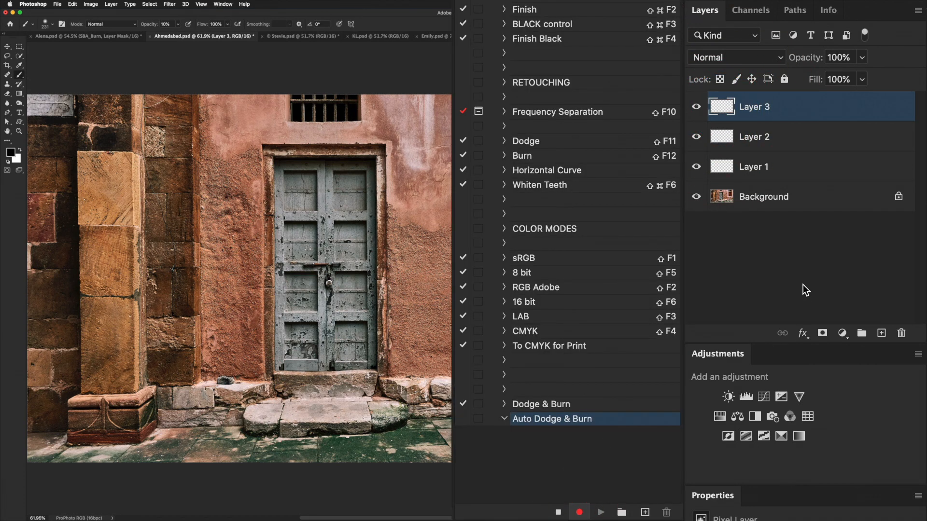
pyautogui.press('super+shift+n')
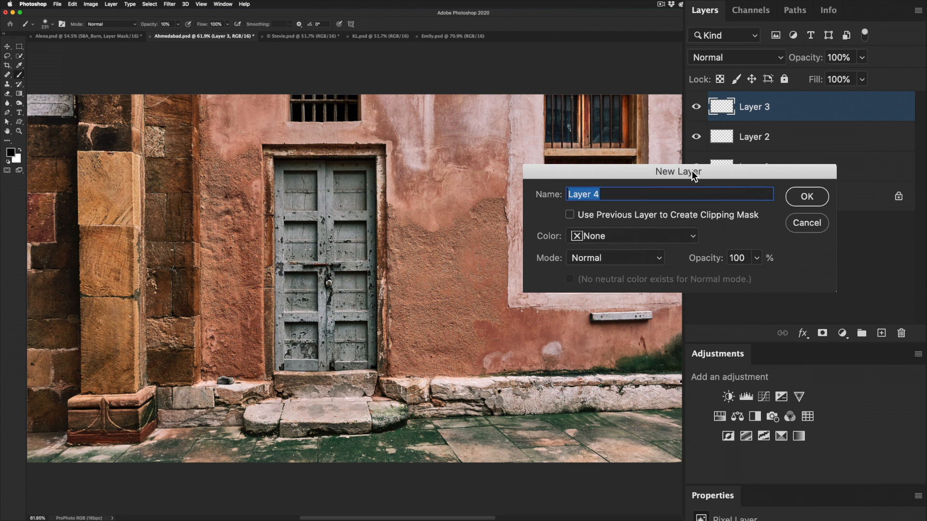
pyautogui.write('SBA_Original Composite')
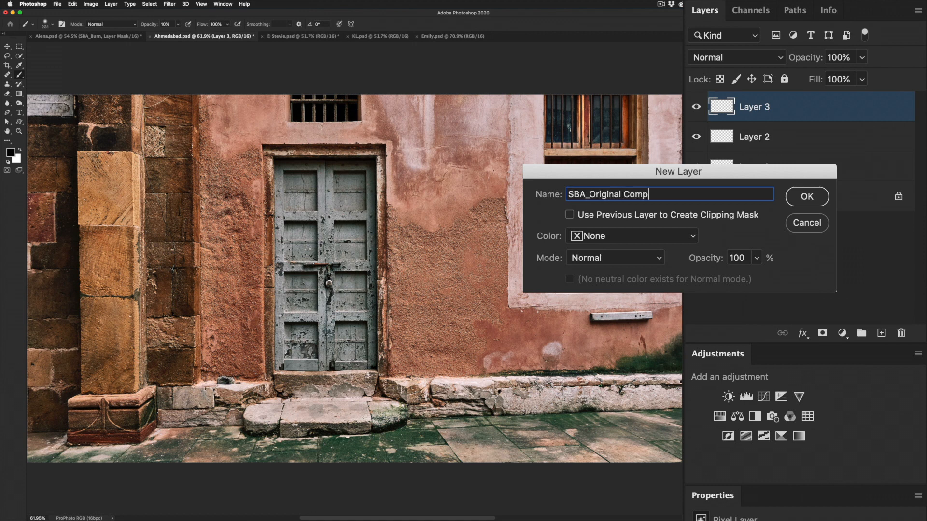
pyautogui.click(636, 235)
pyautogui.click(637, 239)
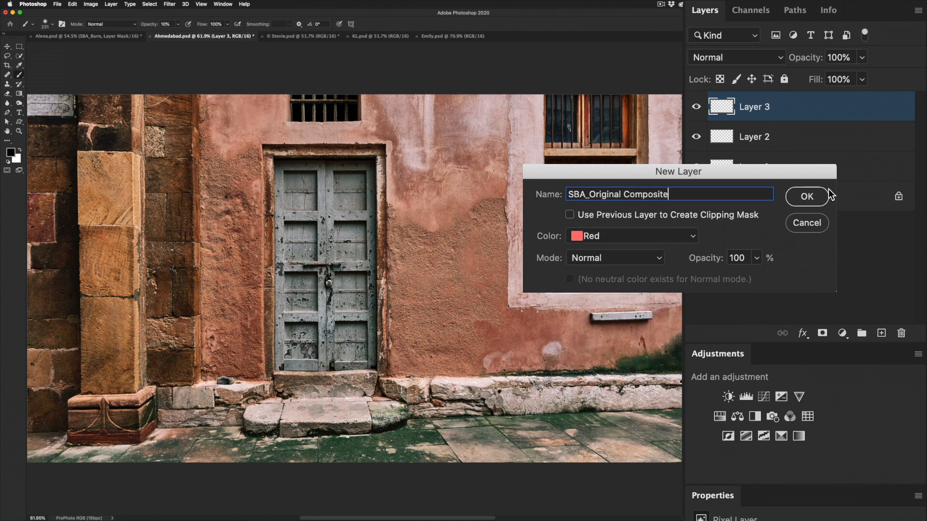
pyautogui.click(807, 197)
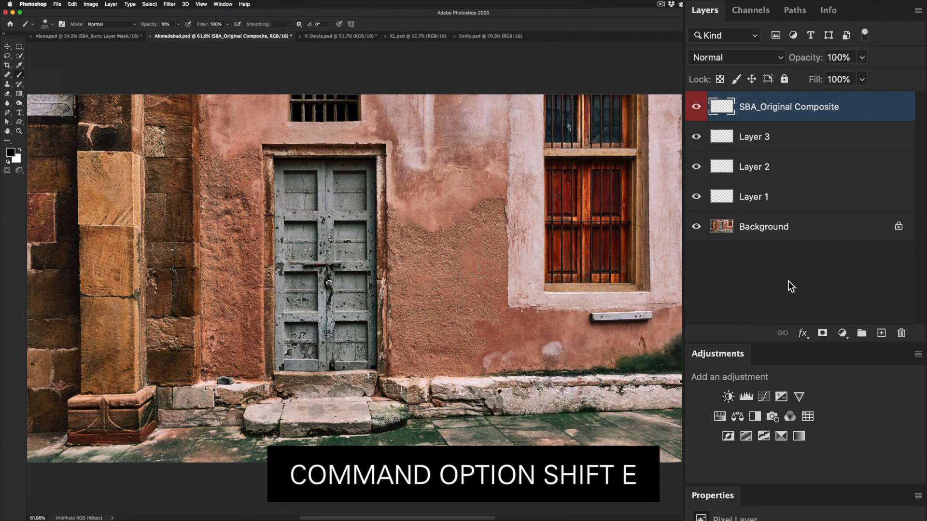
# - Stamp all visible layers into SBA_Original Composite and stop recording the action
pyautogui.press('super+alt+shift+e')
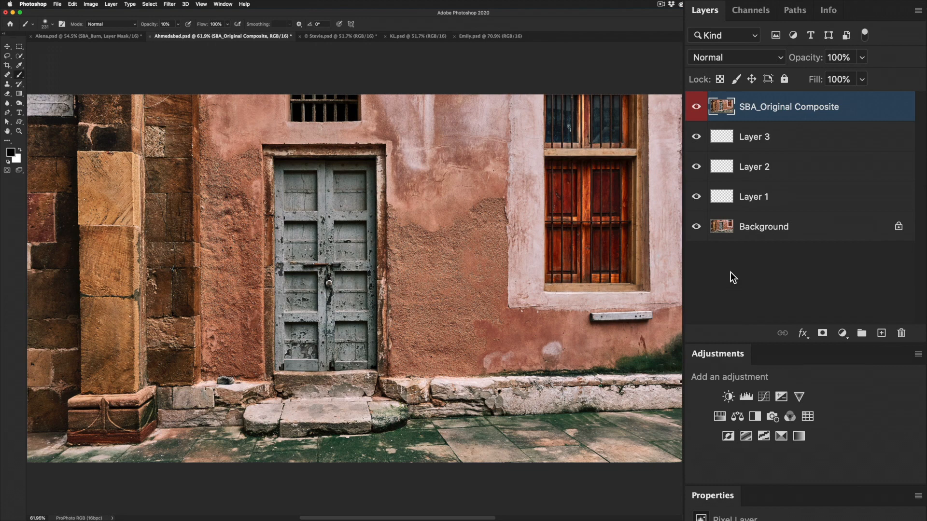
pyautogui.hotkey('alt', 'F9')
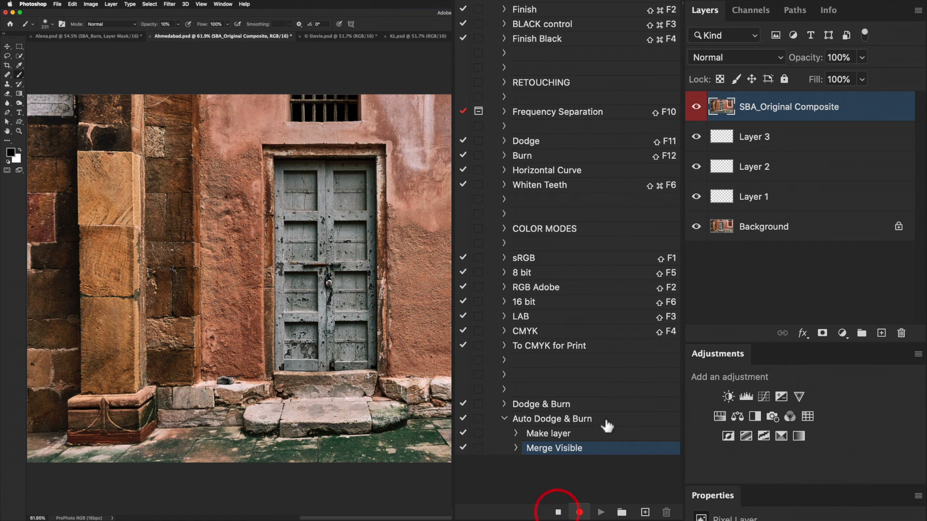
pyautogui.click(559, 512)
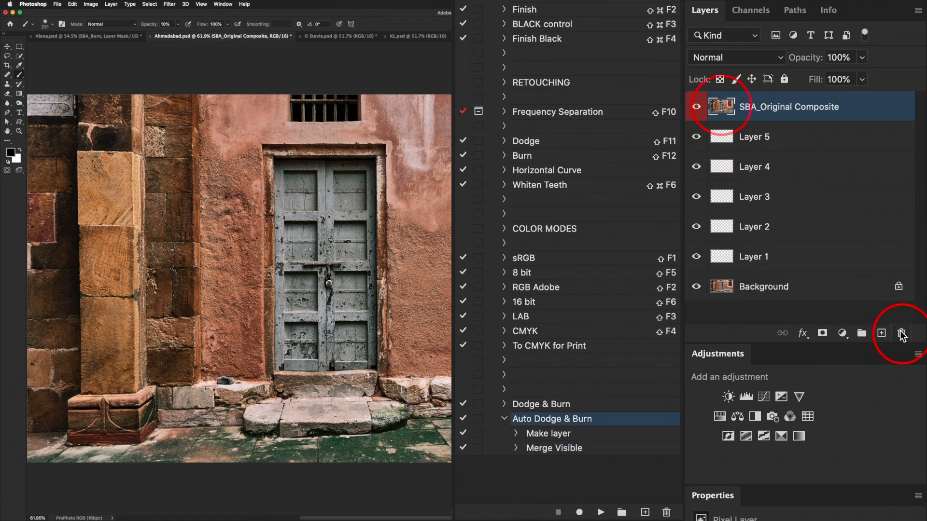
# - Test the Auto Dodge & Burn action from Layer 1, deleting the SBA_Original Composite layer before and after the test
pyautogui.click(893, 332)
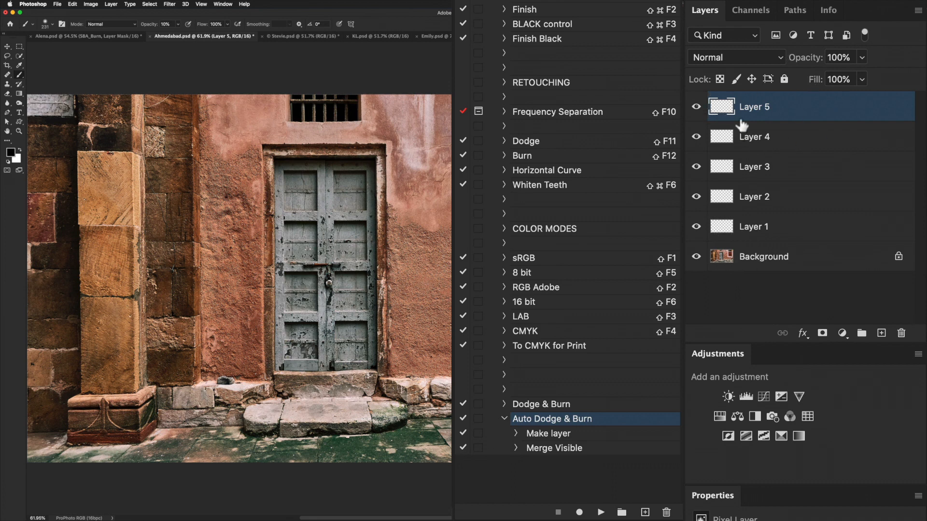
pyautogui.click(725, 230)
pyautogui.click(601, 512)
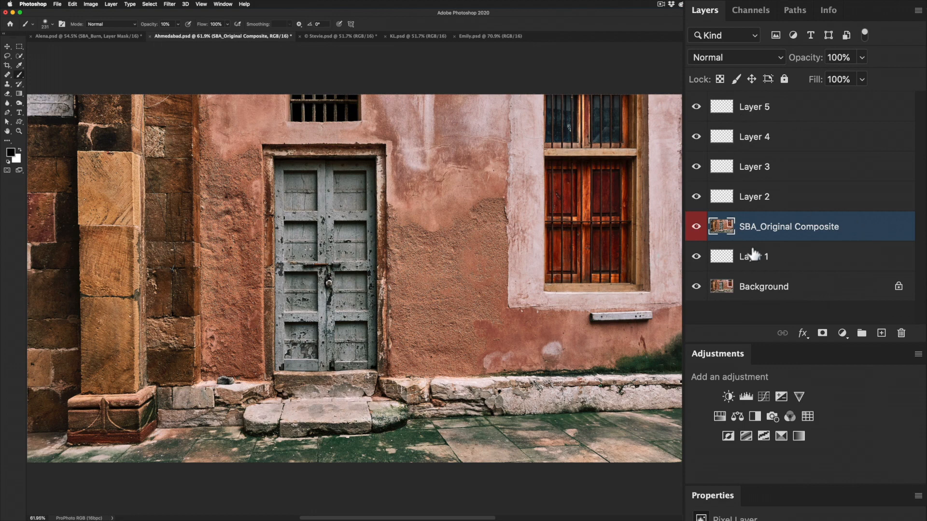
pyautogui.moveTo(723, 234); pyautogui.dragTo(906, 334)
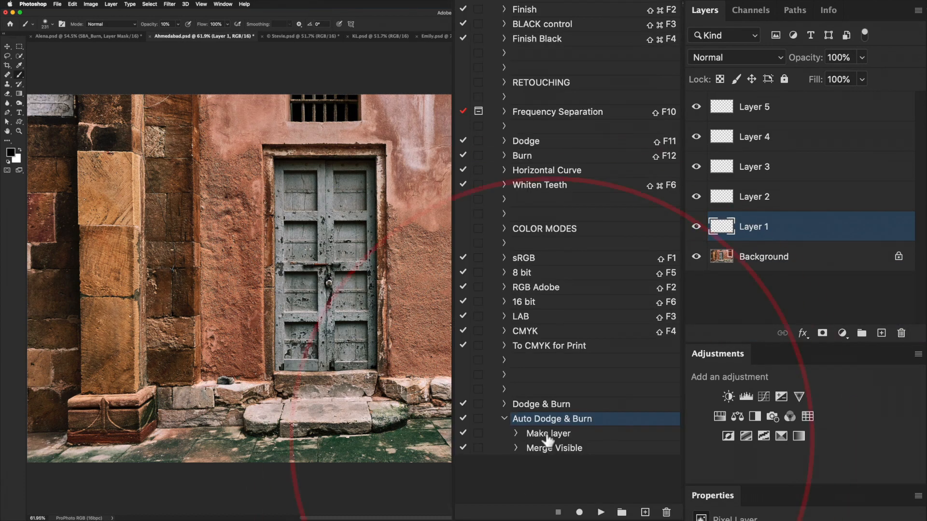
# - Delete the recorded Make layer and Merge Visible commands from the Auto Dodge & Burn action
pyautogui.click(546, 436)
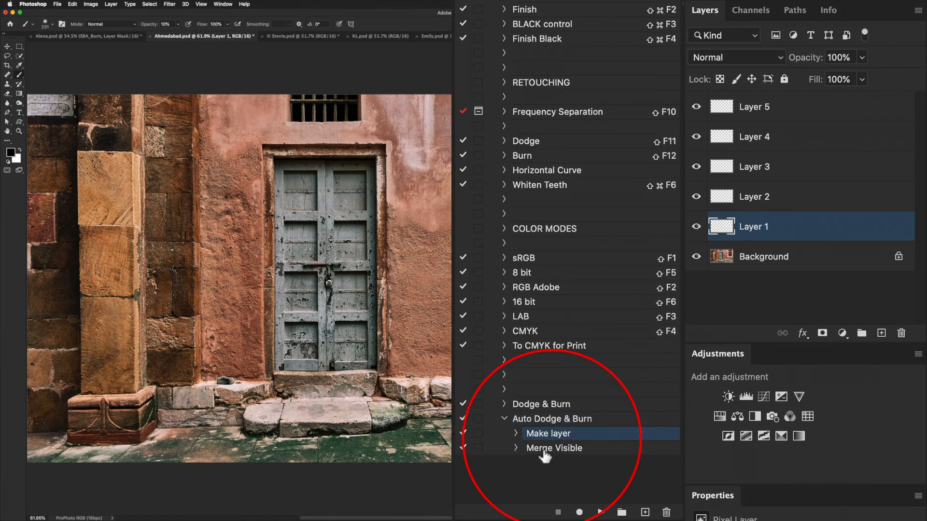
pyautogui.keyDown('shift'); pyautogui.click(546, 450); pyautogui.keyUp('shift')
pyautogui.click(666, 512)
pyautogui.press('Return')
# - Resume recording Auto Dodge & Burn and add a red-labelled layer named "SBA_Original Composite" above Layer 1
pyautogui.click(580, 513)
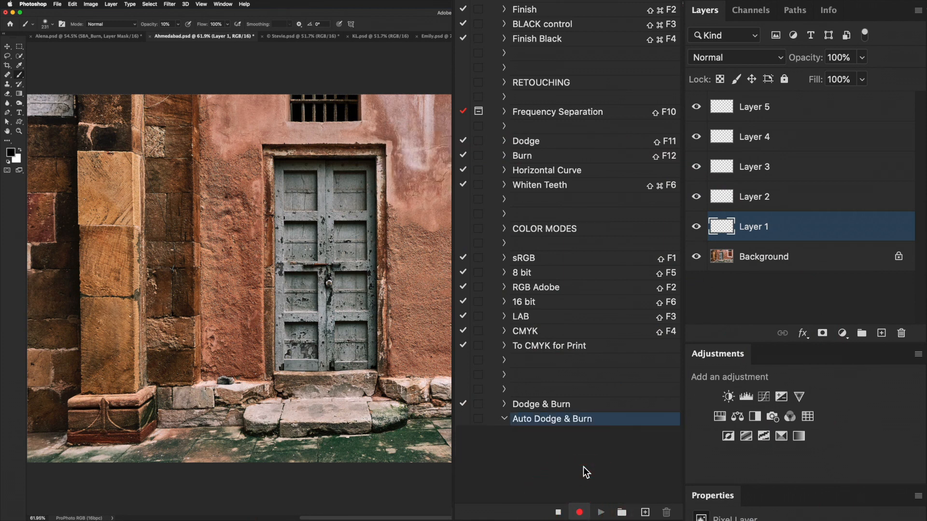
pyautogui.press('shift+super+n')
pyautogui.write('SBA_Original Composite')
pyautogui.click(589, 218)
pyautogui.click(543, 246)
pyautogui.press('Return')
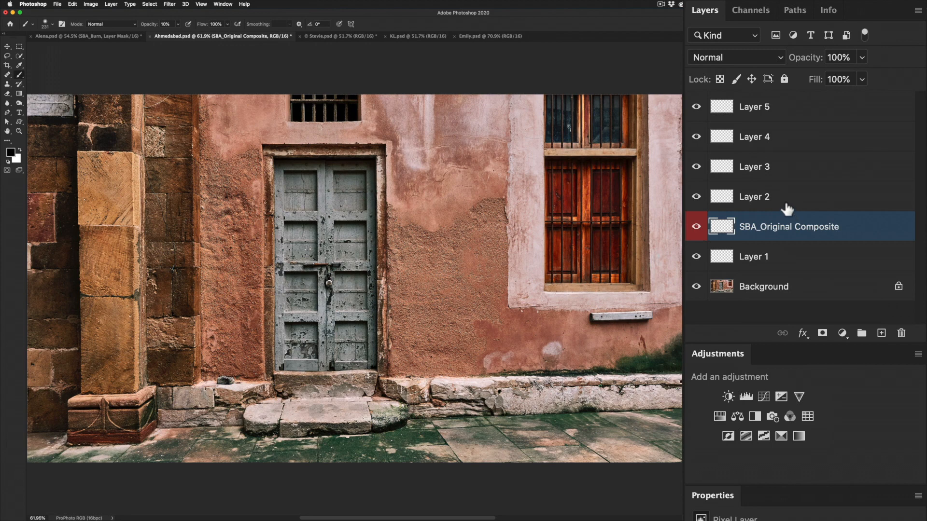
# - Bring the SBA_Original Composite layer to the front of the stack and stamp all visible layers into it
pyautogui.click(111, 4)
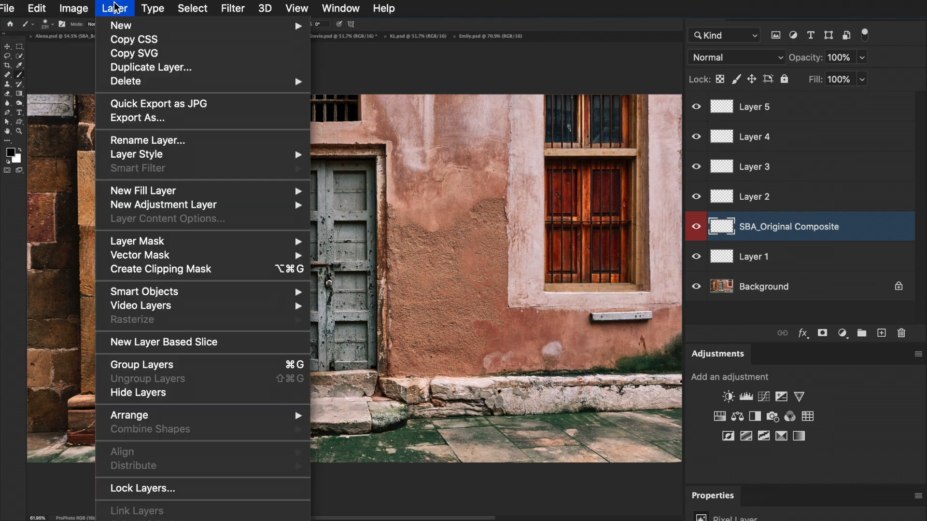
pyautogui.moveTo(170, 424)
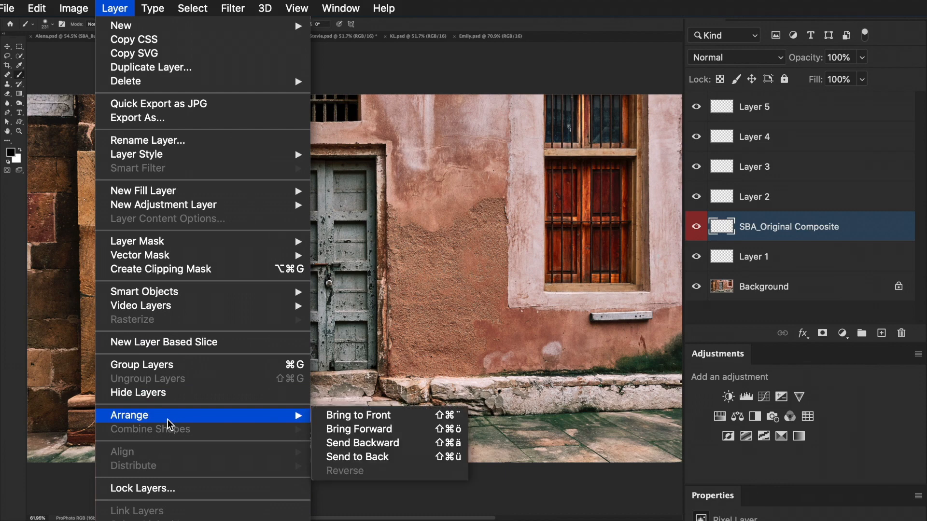
pyautogui.click(394, 416)
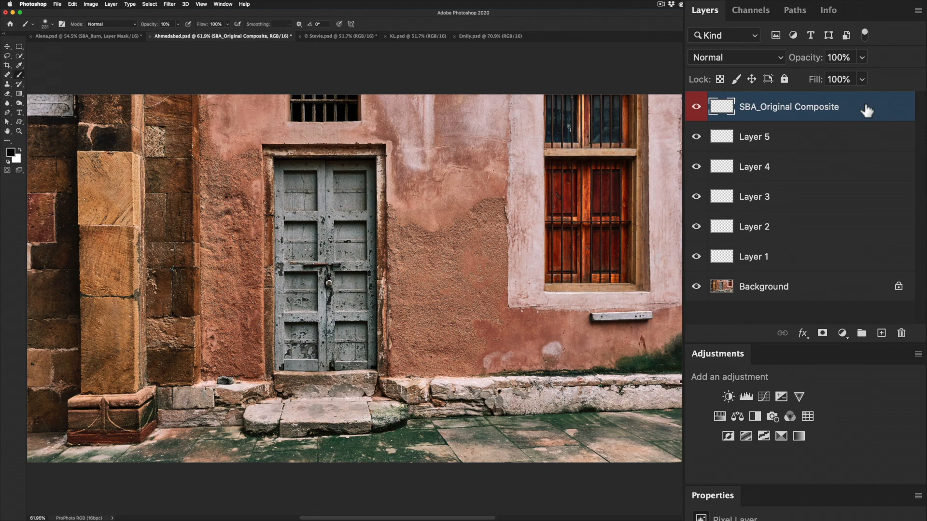
pyautogui.press('super+alt+shift+e')
# - Select the shadows of the SBA_Original Composite layer with Color Range
pyautogui.click(150, 4)
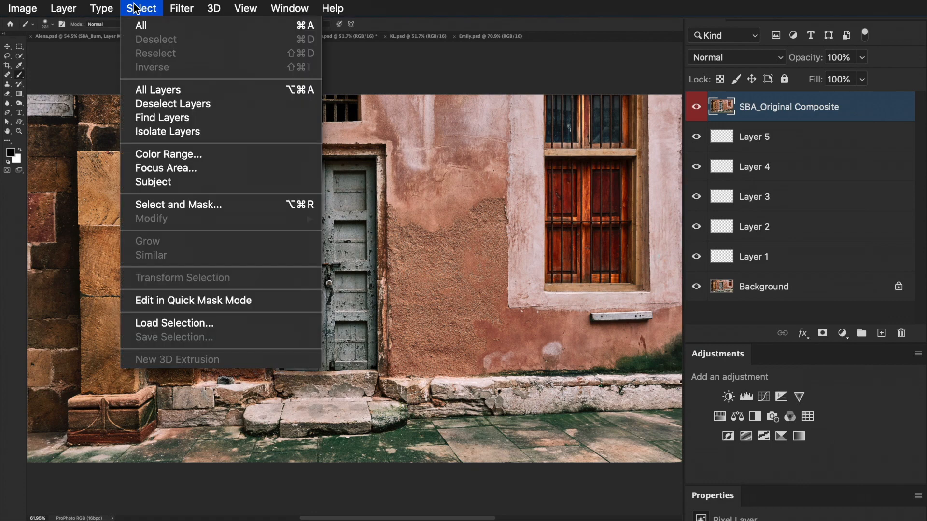
pyautogui.click(162, 153)
pyautogui.click(497, 56)
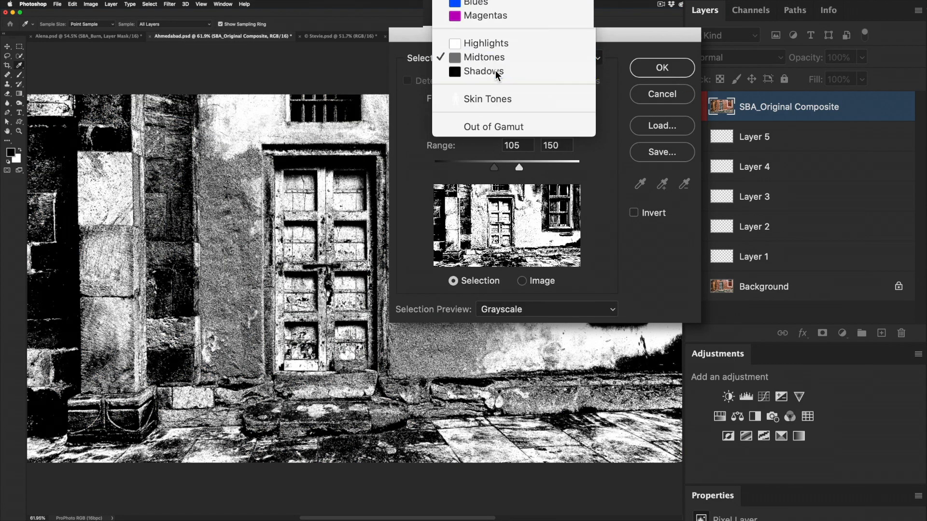
pyautogui.click(496, 70)
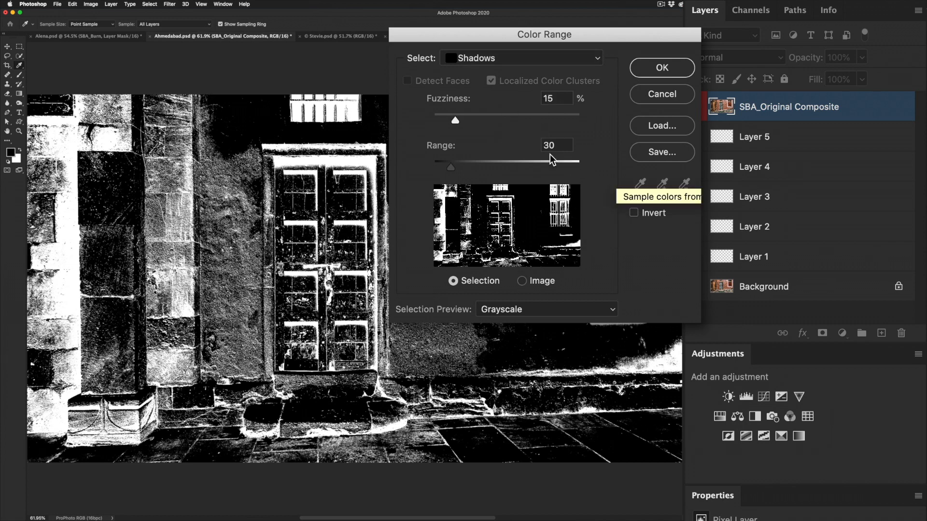
pyautogui.click(663, 69)
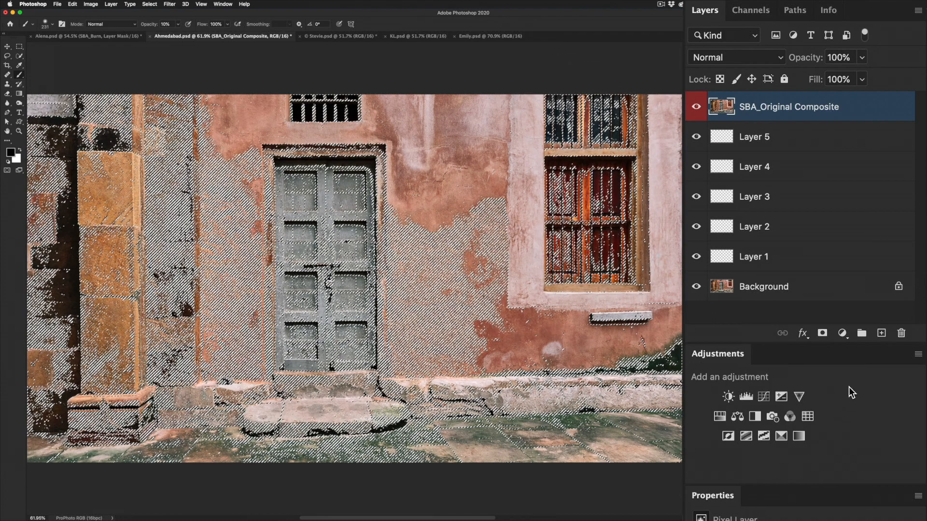
# - Add a Curves adjustment layer masked by the shadows selection and name it "SBA_Auto Burn"
pyautogui.click(843, 334)
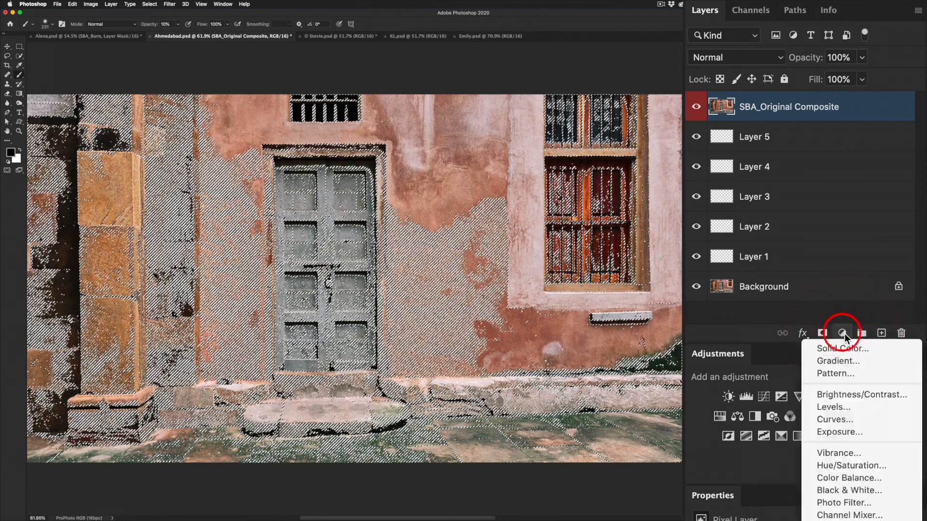
pyautogui.click(853, 422)
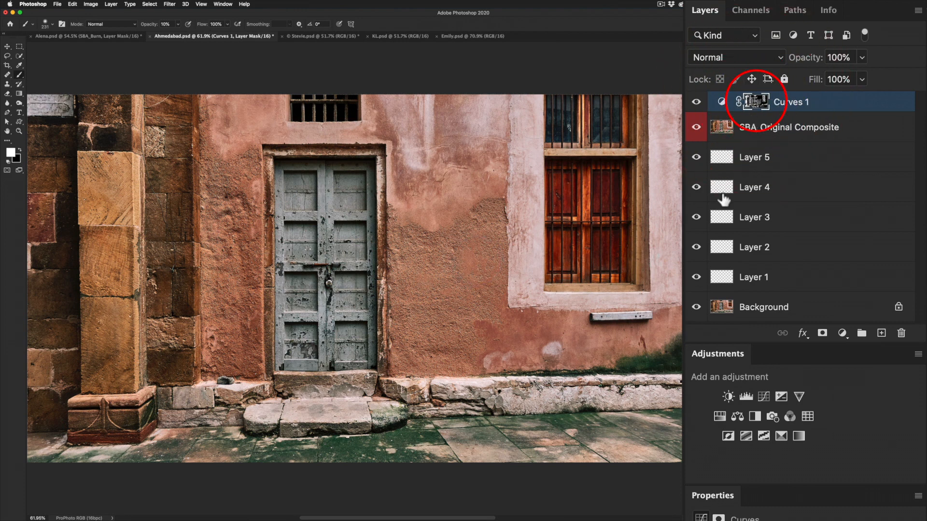
pyautogui.doubleClick(792, 101)
pyautogui.write('SBA')
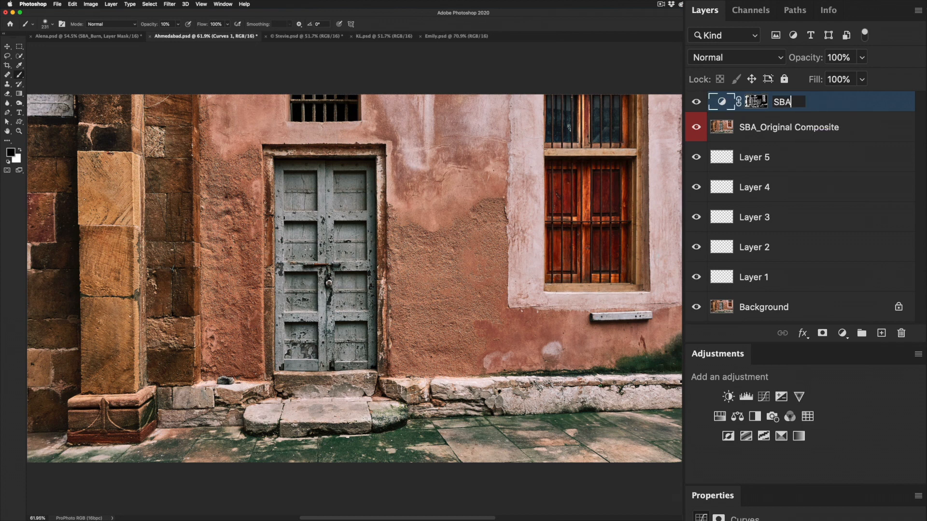
pyautogui.write('_Auto Burn')
pyautogui.press('Return')
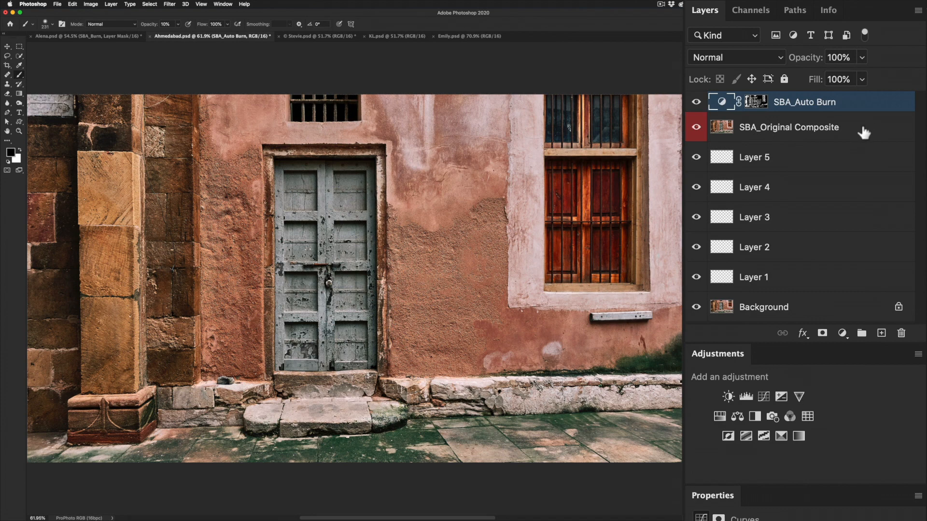
# - Select the highlights of the SBA_Original Composite layer with Color Range
pyautogui.click(861, 124)
pyautogui.click(149, 4)
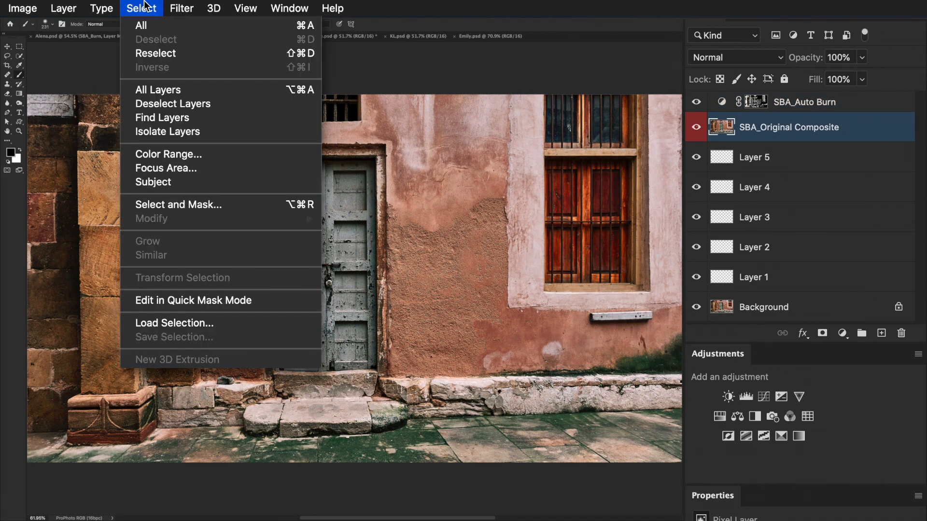
pyautogui.click(161, 152)
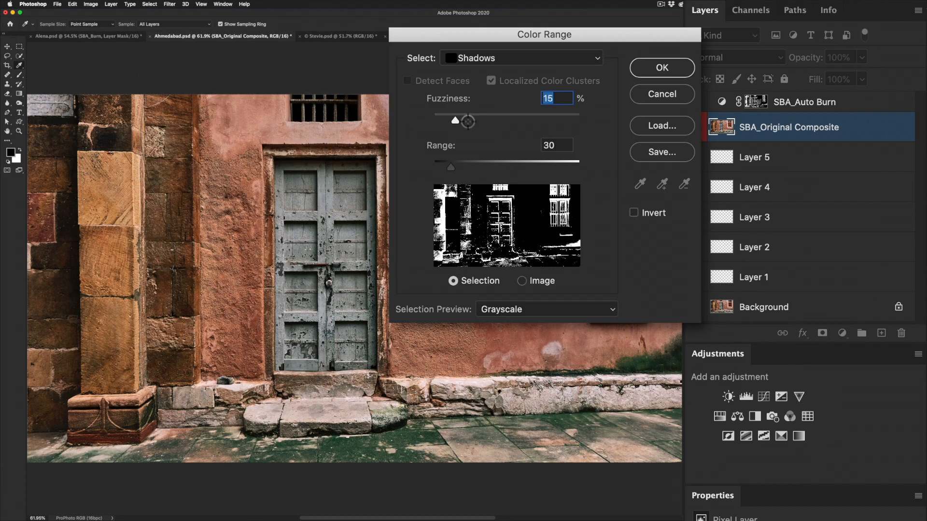
pyautogui.click(513, 56)
pyautogui.click(518, 29)
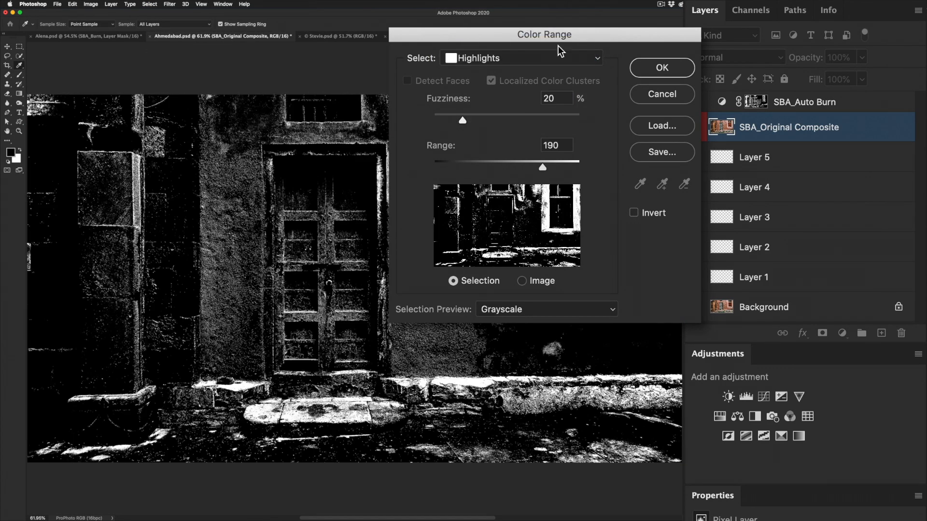
pyautogui.click(661, 69)
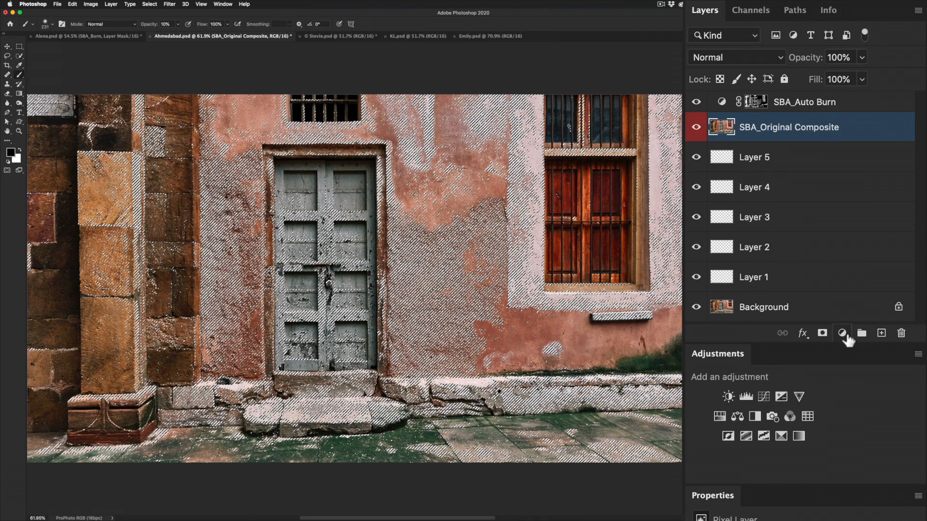
# - Add a Curves adjustment layer masked by the highlights selection and name it "SBA_Auto Dodge"
pyautogui.click(843, 334)
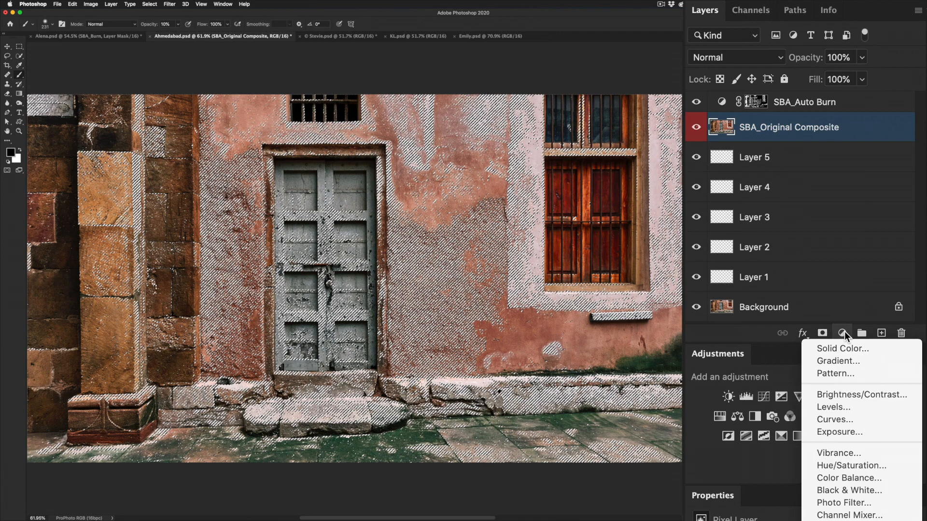
pyautogui.click(836, 419)
pyautogui.doubleClick(784, 122)
pyautogui.write('SBA_Auto Dodge')
pyautogui.press('Return')
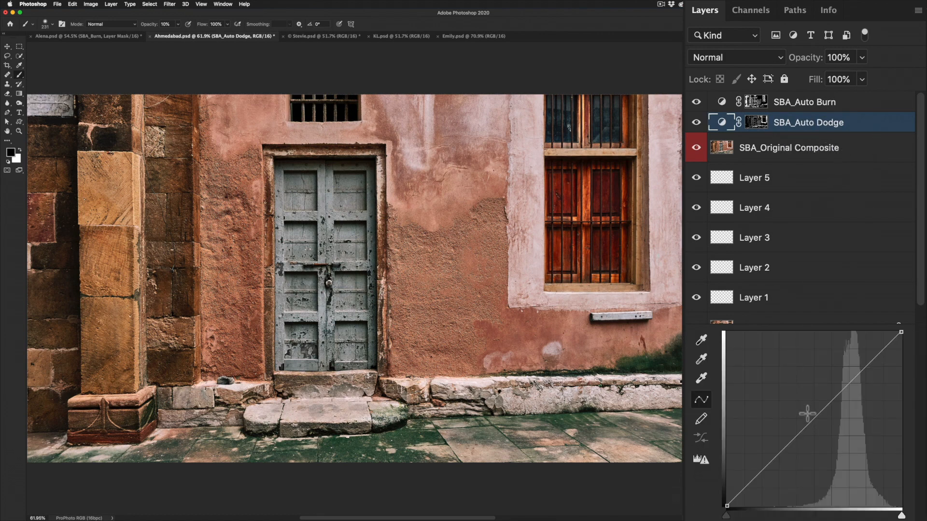
# - Bend the SBA_Auto Dodge curve slightly upward to brighten and the SBA_Auto Burn curve slightly downward to darken
pyautogui.moveTo(811, 419); pyautogui.dragTo(798, 419)
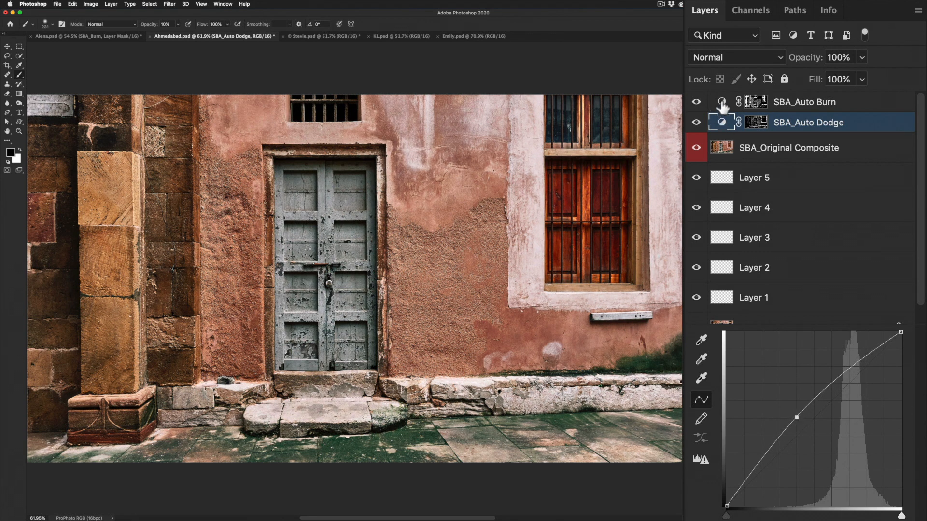
pyautogui.click(721, 103)
pyautogui.press('x')
pyautogui.moveTo(823, 421); pyautogui.dragTo(841, 419)
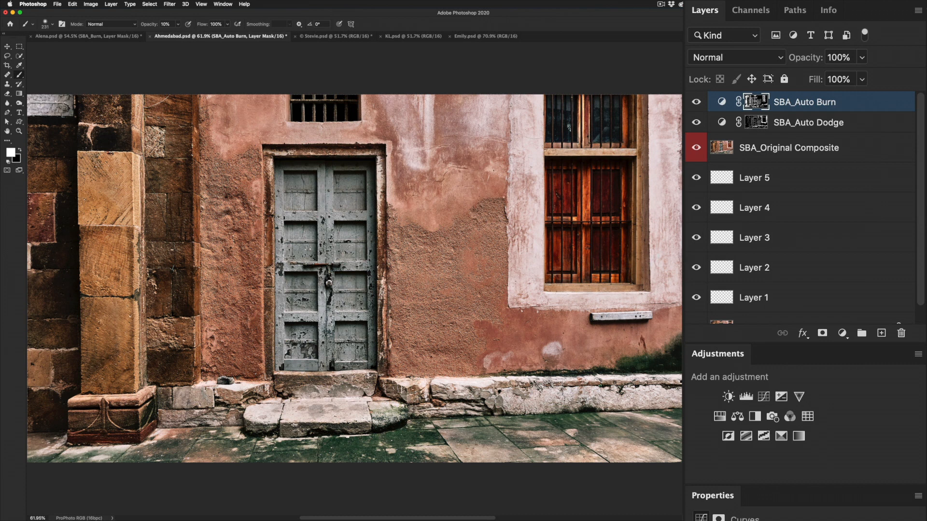
# - Select the midtones of the SBA_Original Composite layer with Color Range
pyautogui.click(794, 153)
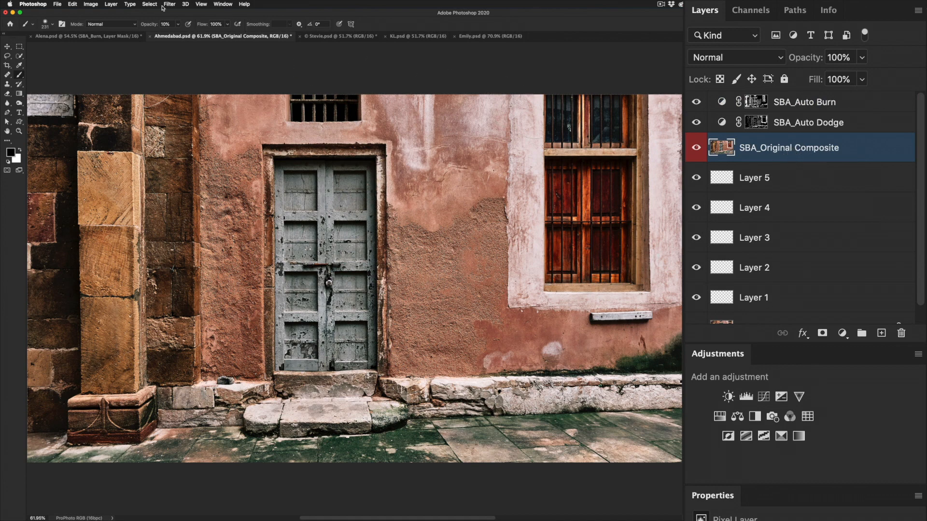
pyautogui.click(147, 4)
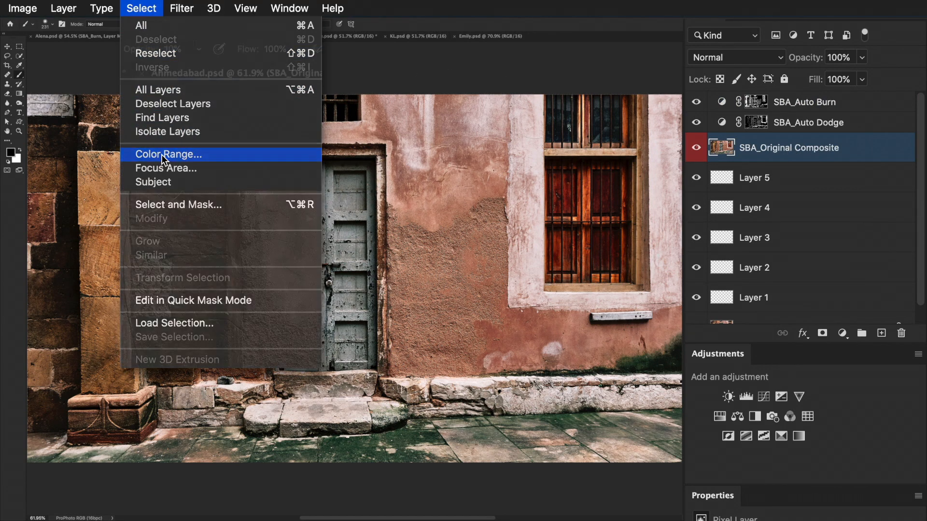
pyautogui.click(161, 155)
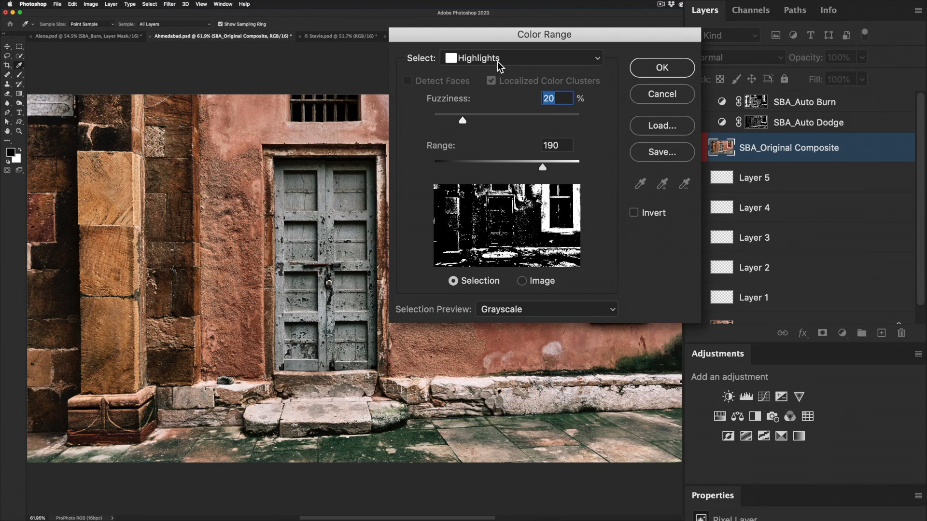
pyautogui.click(498, 62)
pyautogui.click(501, 71)
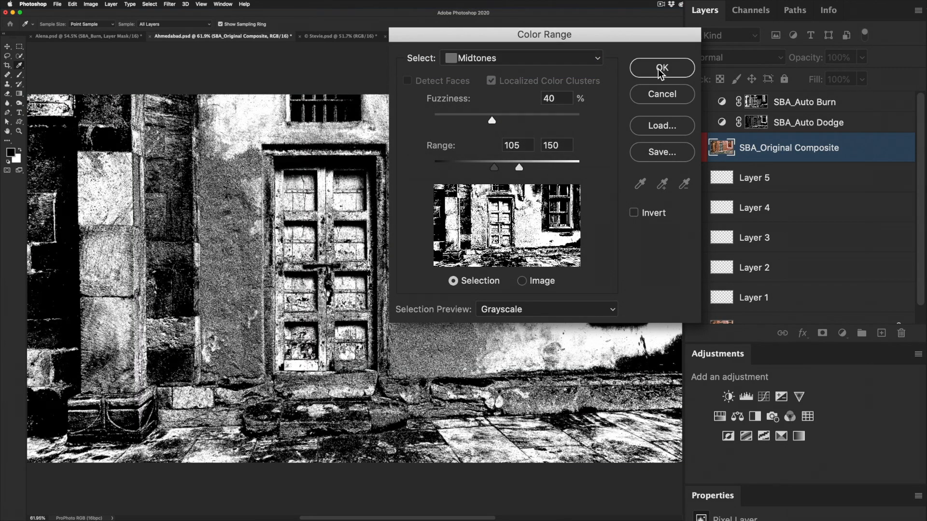
pyautogui.click(661, 70)
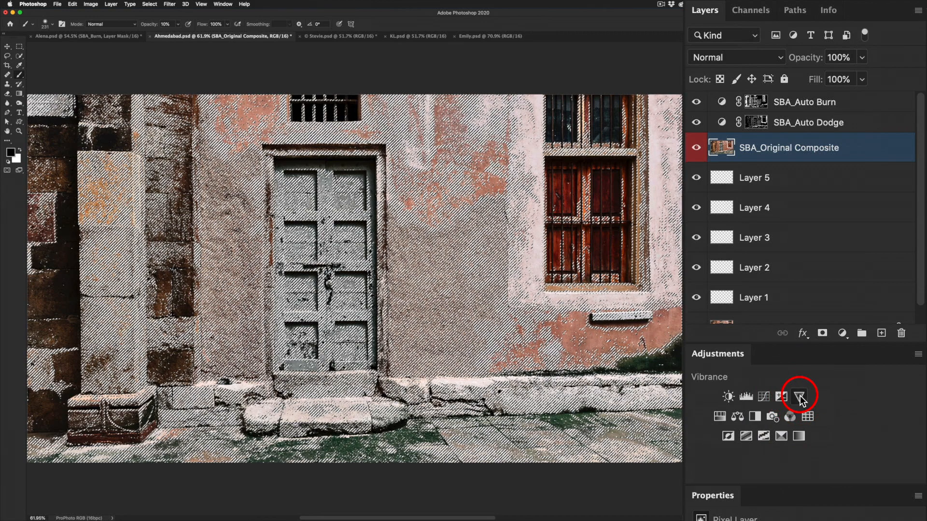
# - Add a Vibrance adjustment layer with increased vibrance, masked by the midtones selection, and name it "SBA_Auto Vibrance"
pyautogui.click(800, 398)
pyautogui.moveTo(556, 417); pyautogui.dragTo(583, 418)
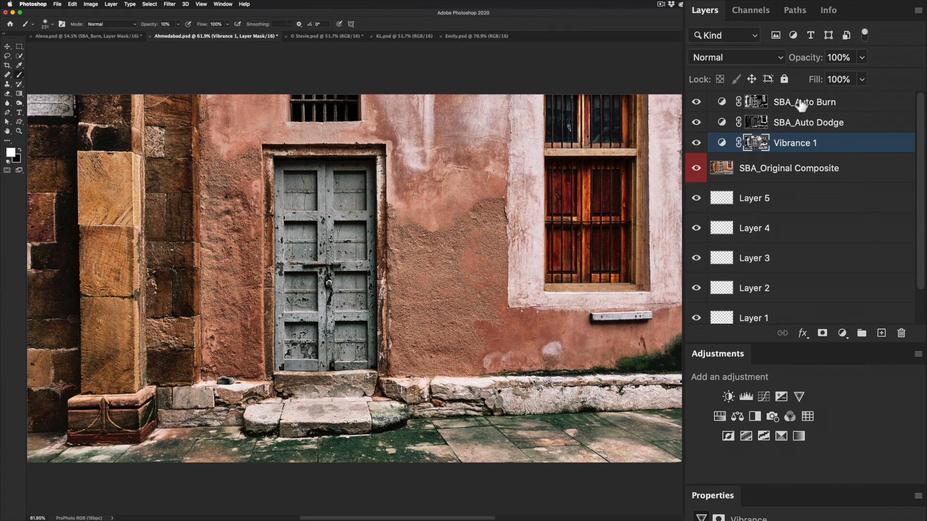
pyautogui.doubleClick(794, 146)
pyautogui.write('SBA')
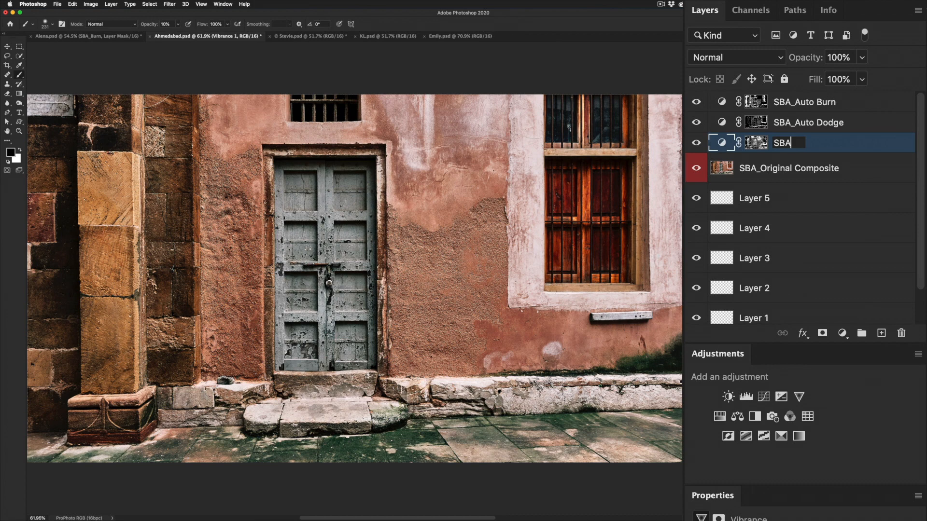
pyautogui.write('_Auto Vibrance')
pyautogui.press('Return')
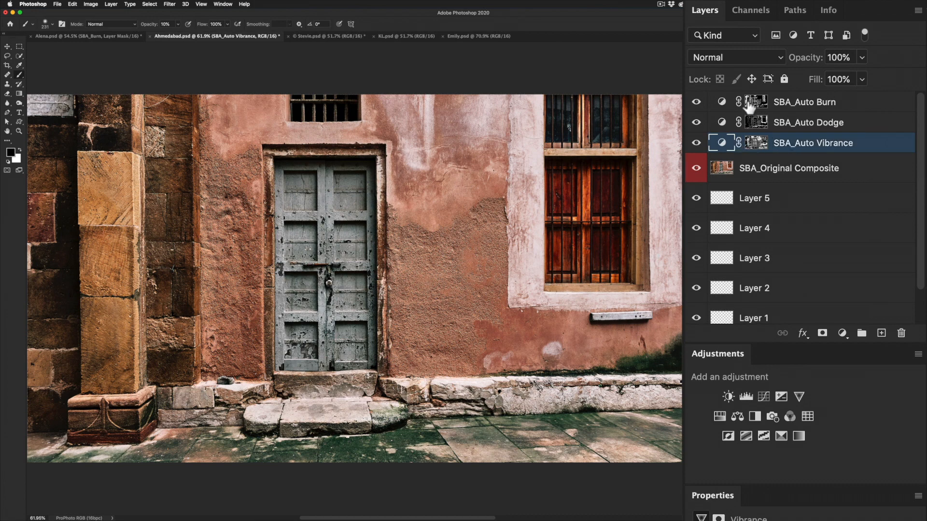
# - Bring the SBA_Auto Vibrance layer to the front of the layer stack
pyautogui.click(116, 4)
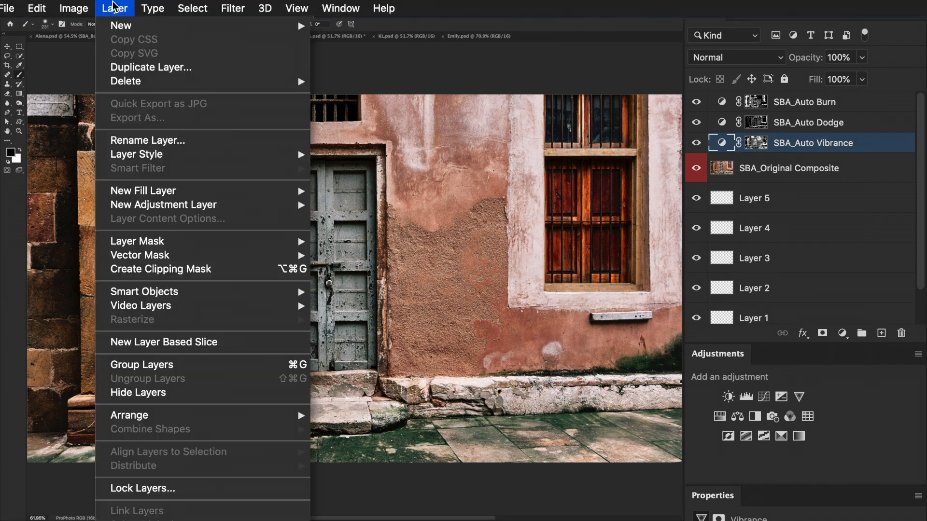
pyautogui.moveTo(138, 208)
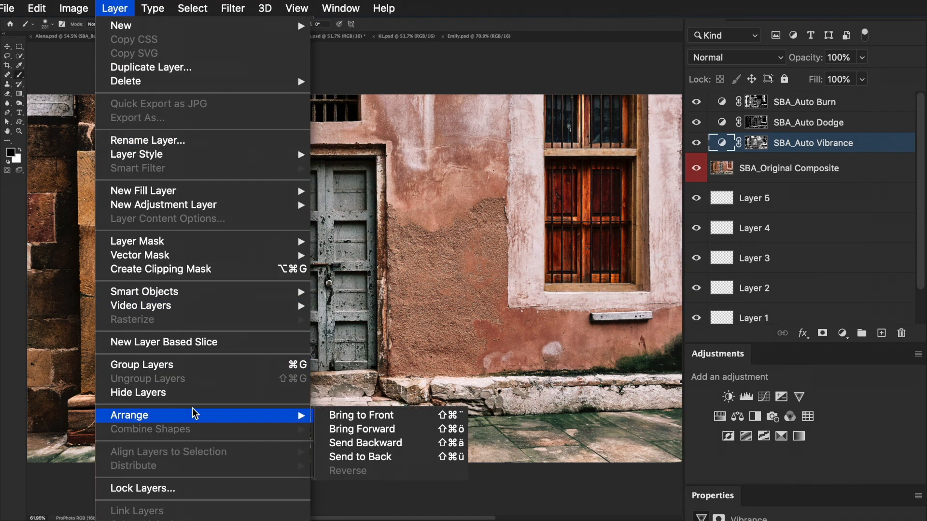
pyautogui.click(361, 416)
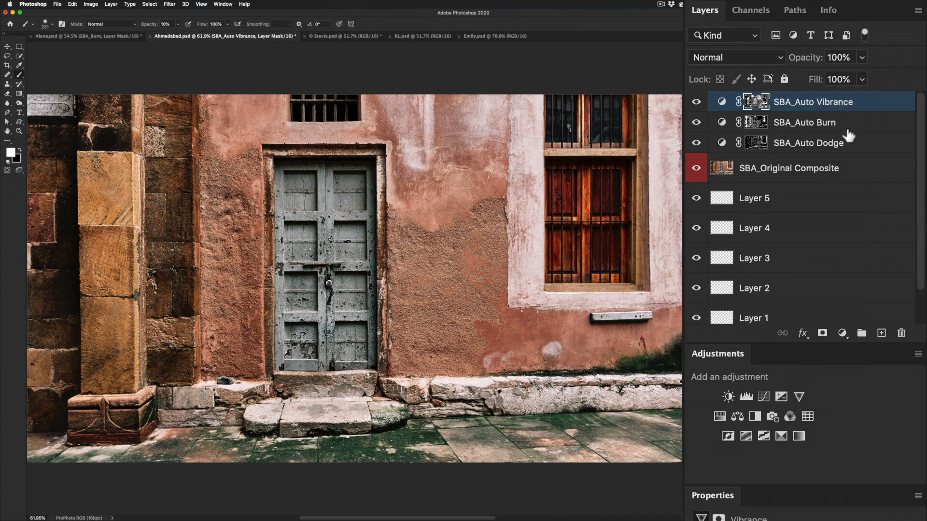
# - Group the vibrance, burn and dodge adjustment layers as "SBA_Auto D & B" and end the action recording with SBA_Original Composite deleted
pyautogui.keyDown('shift'); pyautogui.click(857, 143); pyautogui.keyUp('shift')
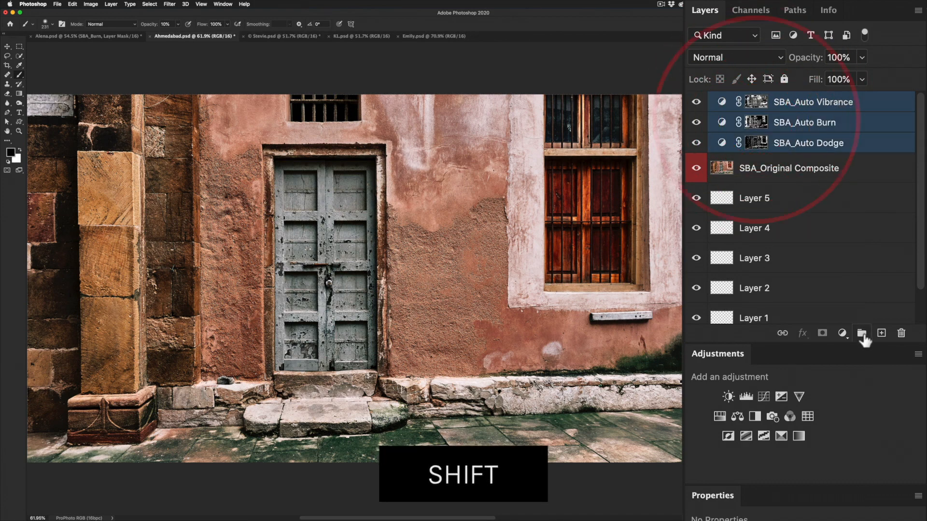
pyautogui.click(862, 333)
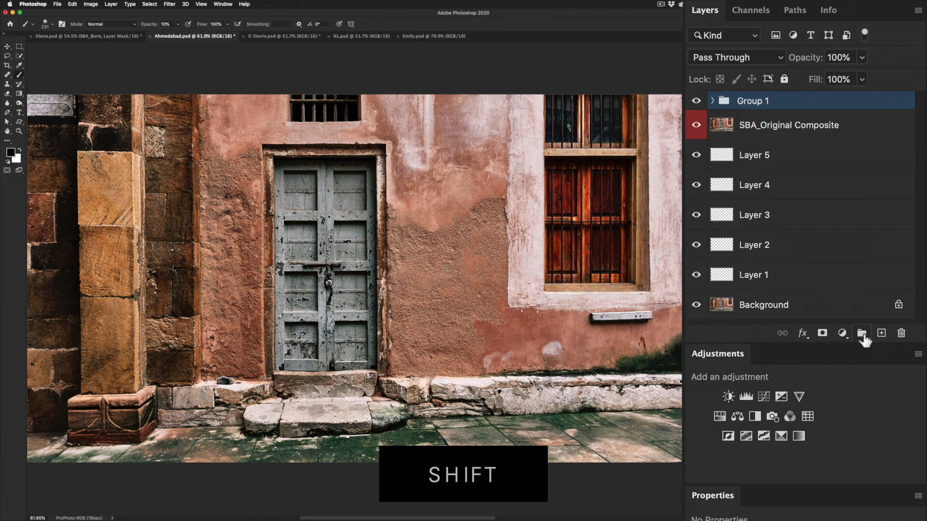
pyautogui.click(713, 100)
pyautogui.doubleClick(751, 101)
pyautogui.write('SBA_Auto D & B')
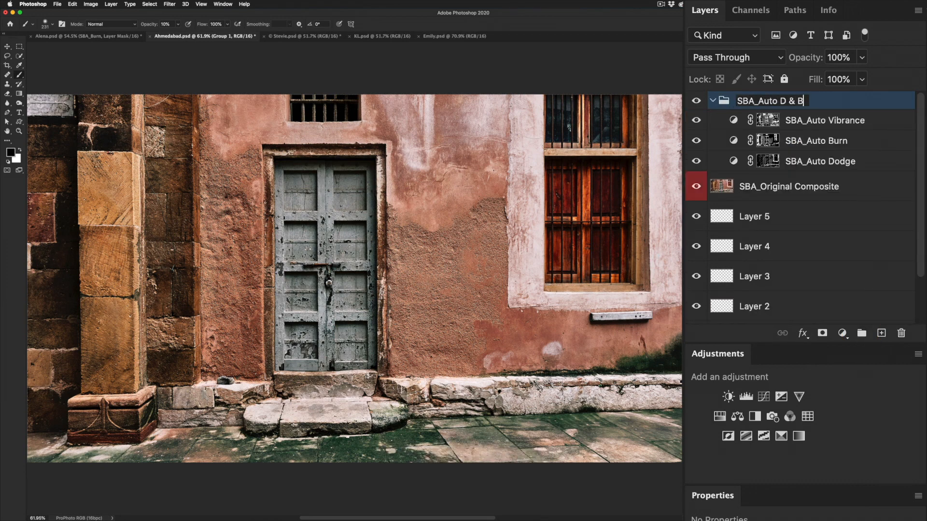
pyautogui.press('Return')
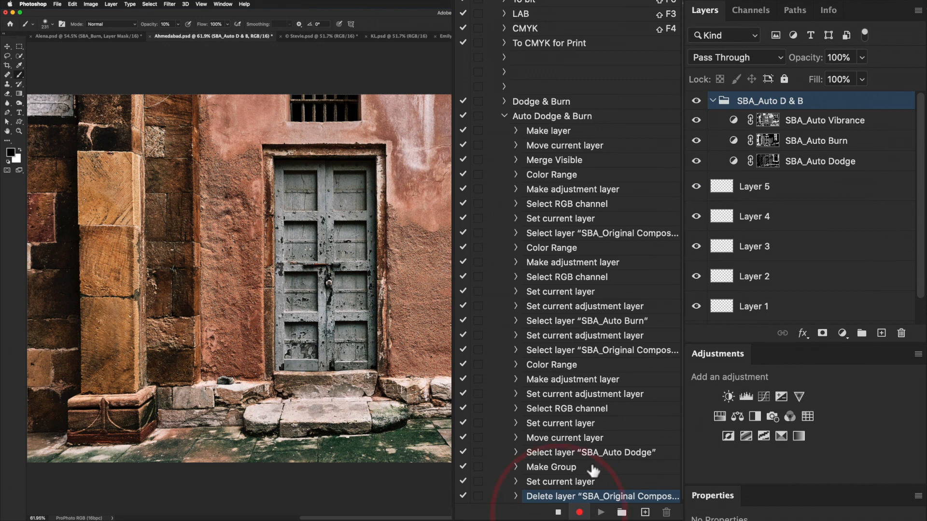
pyautogui.click(558, 512)
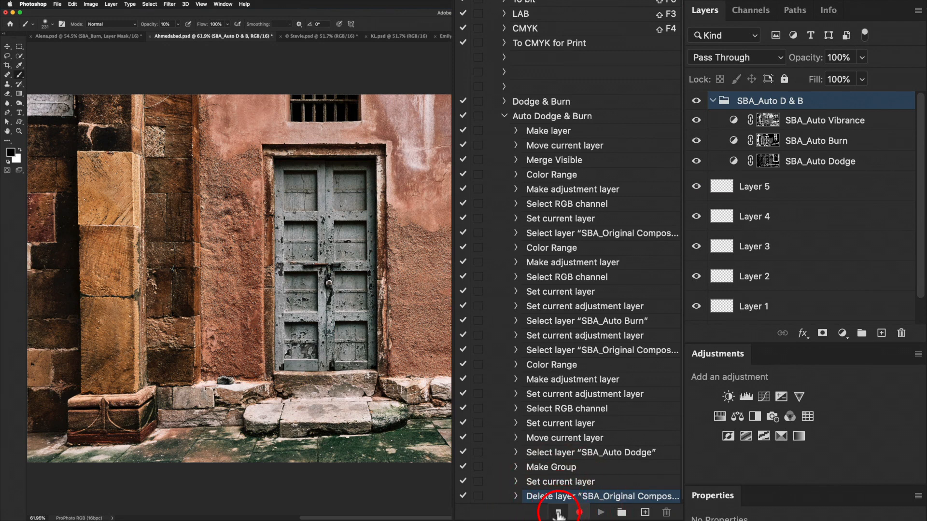
# - Delete the SBA_Auto D & B group and test the Auto Dodge & Burn action from the Background layer
pyautogui.click(901, 333)
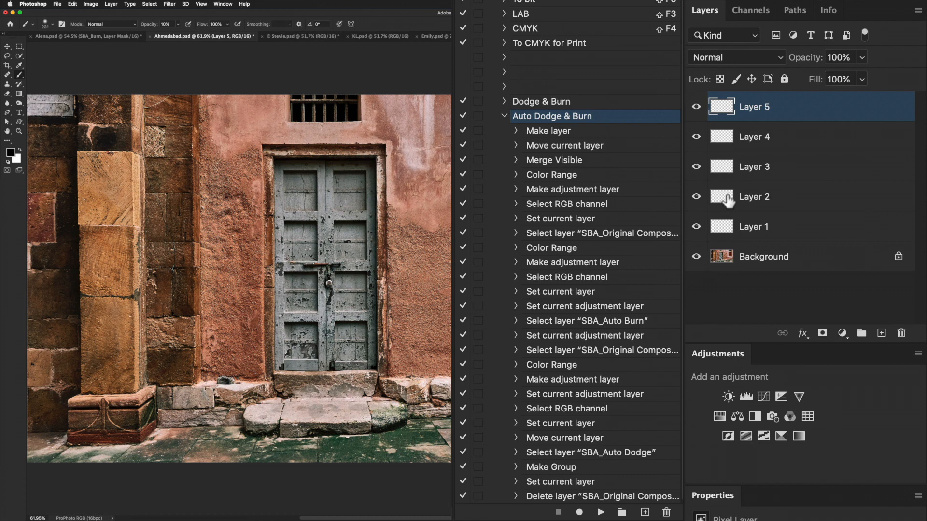
pyautogui.click(727, 258)
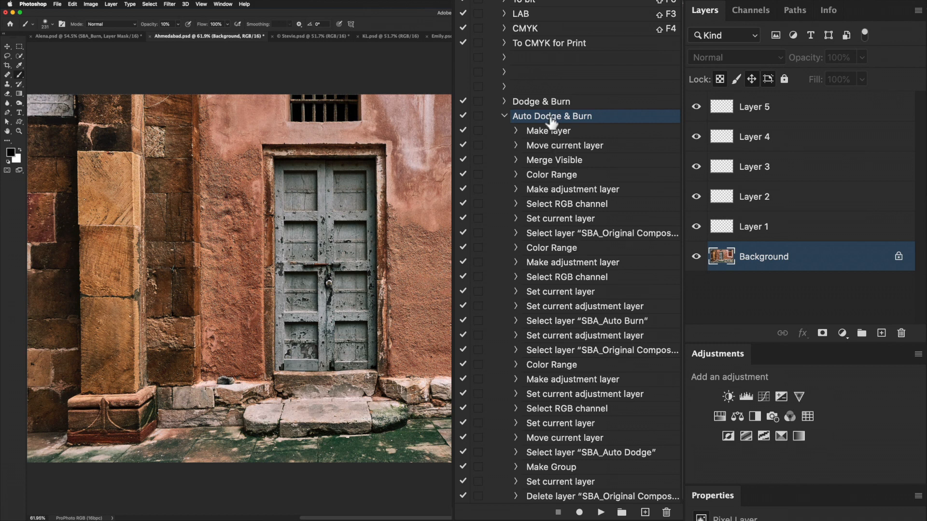
pyautogui.click(601, 513)
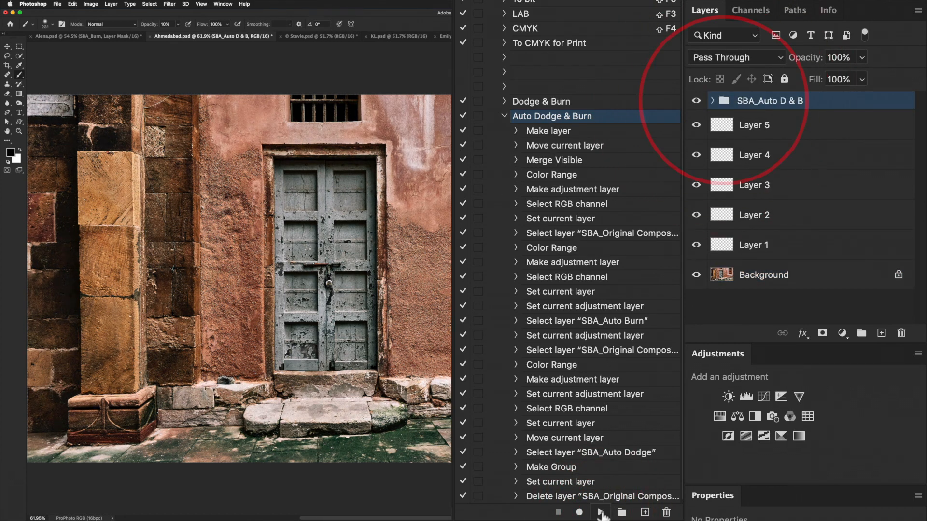
# - Expand the SBA_Auto D & B group and compare the image with the group hidden and shown
pyautogui.click(713, 101)
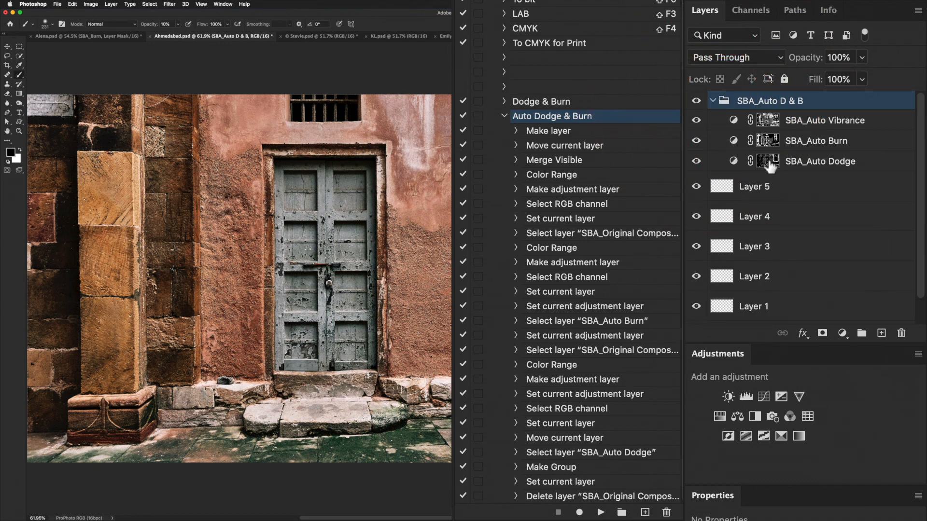
pyautogui.click(696, 101)
pyautogui.click(697, 101)
pyautogui.click(696, 101)
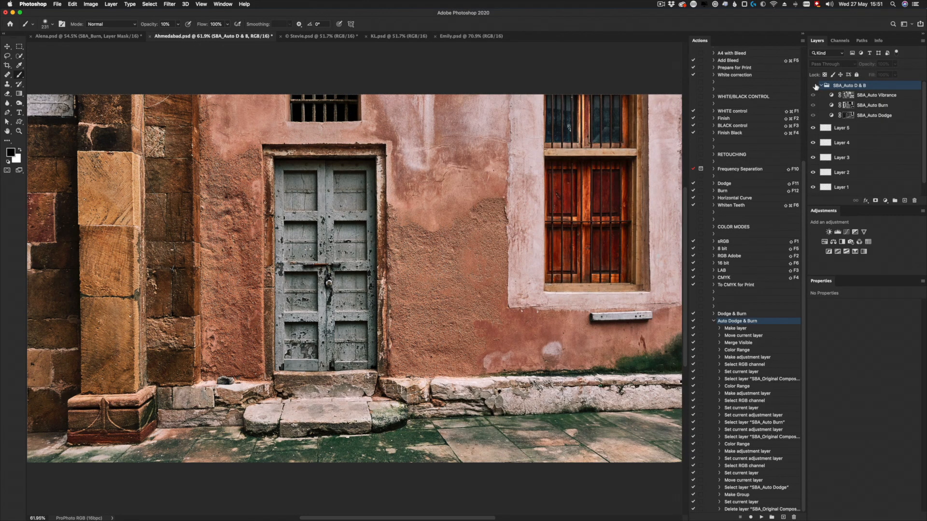
pyautogui.click(814, 85)
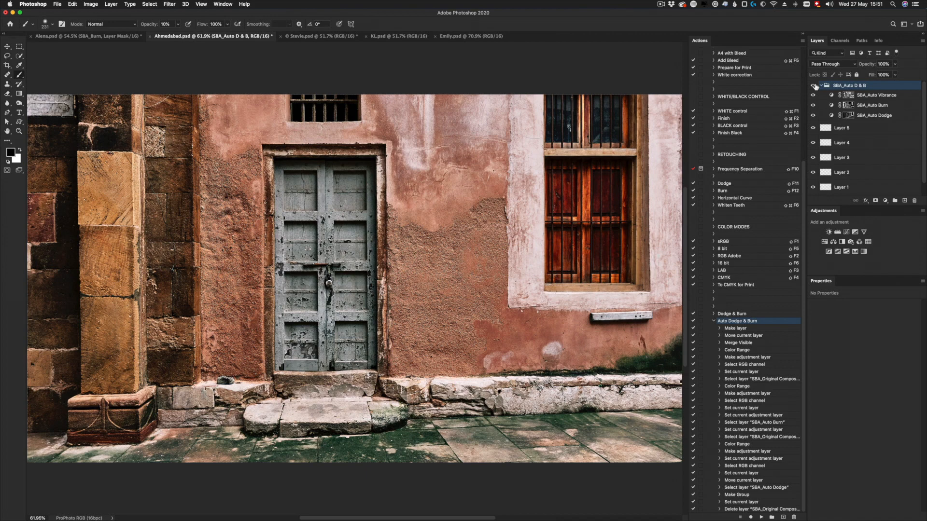
pyautogui.click(814, 86)
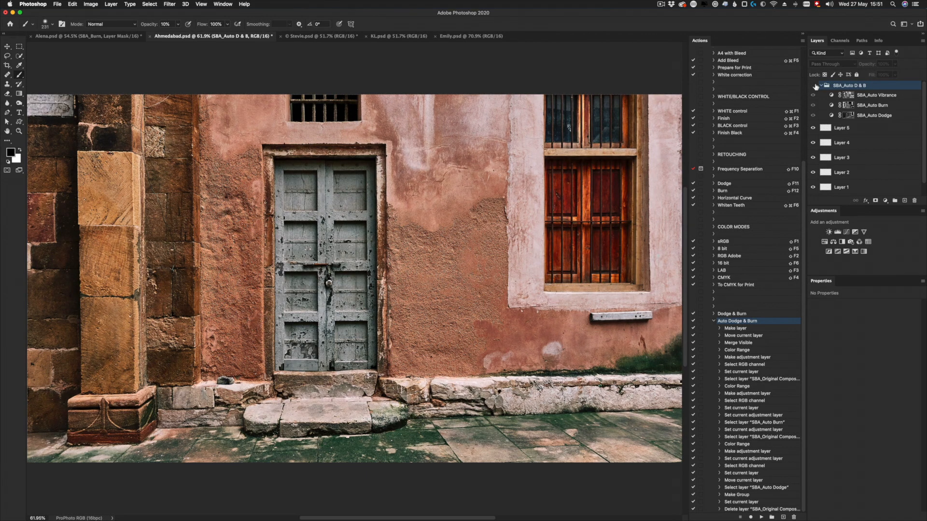
pyautogui.click(815, 86)
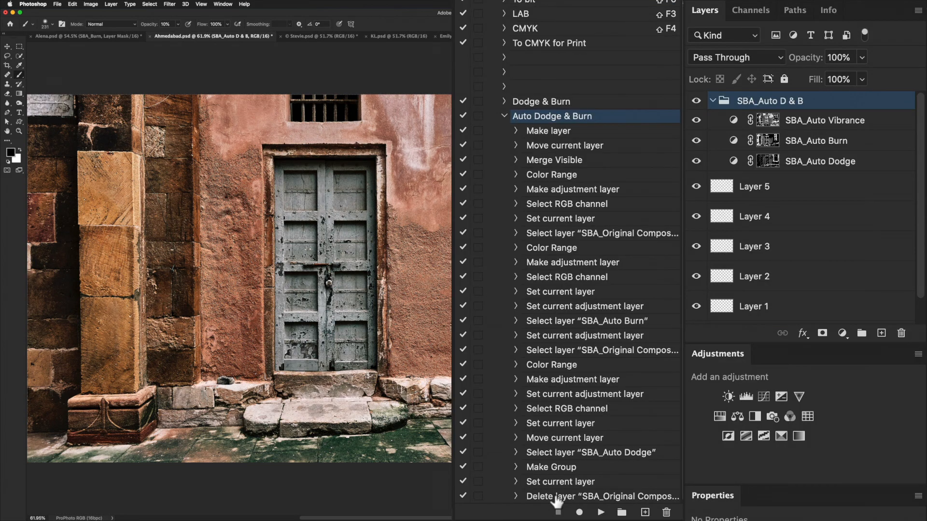
# - Resume recording the Auto Dodge & Burn action after its last recorded step
pyautogui.click(556, 498)
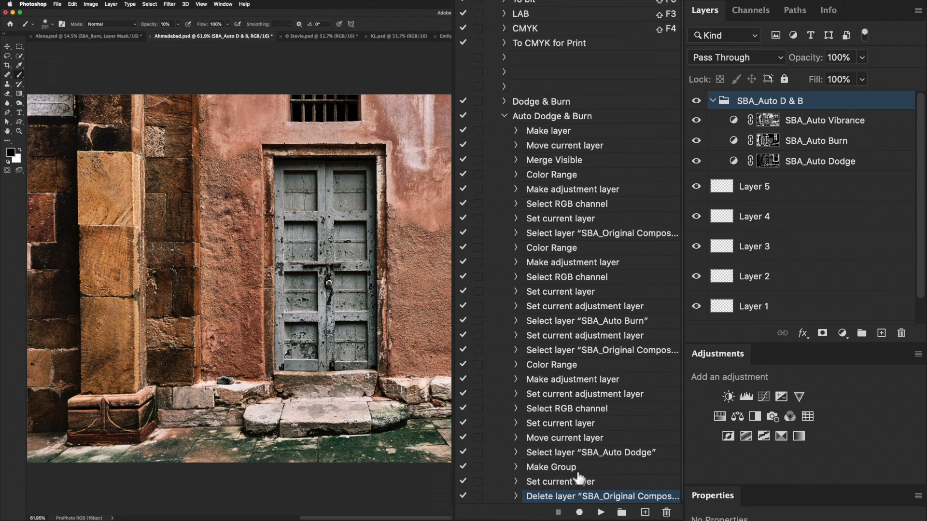
pyautogui.click(579, 512)
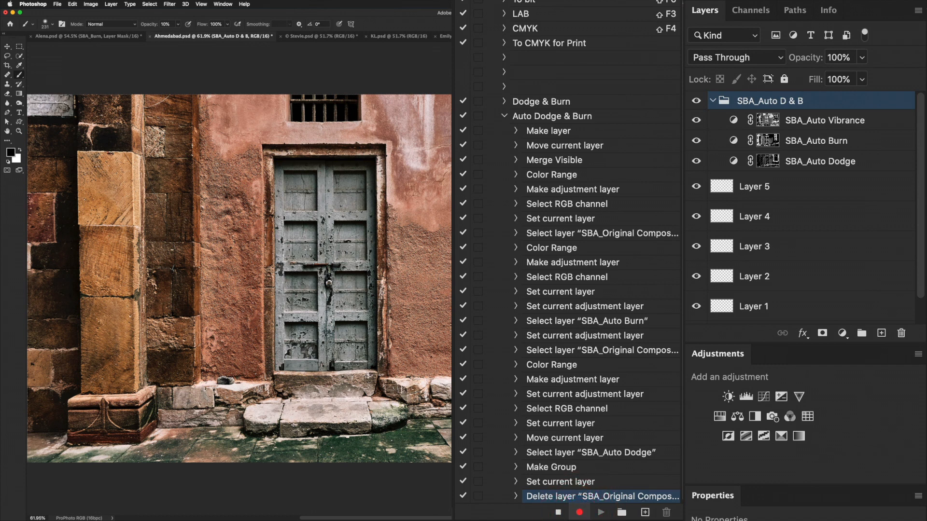
pyautogui.hotkey('alt', 'F9')
# - Split the underlying-layer black Blend If slider of SBA_Auto Burn to about 0 / 58
pyautogui.click(868, 141)
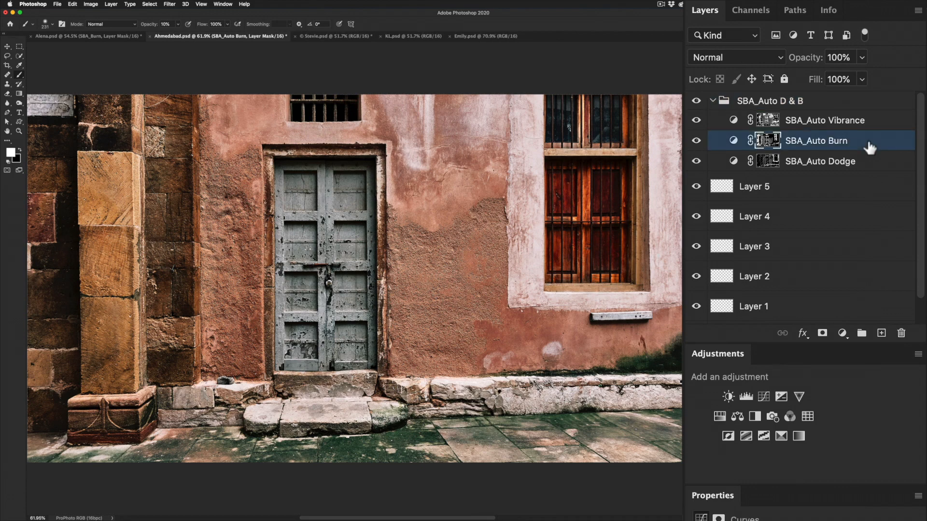
pyautogui.click(733, 140)
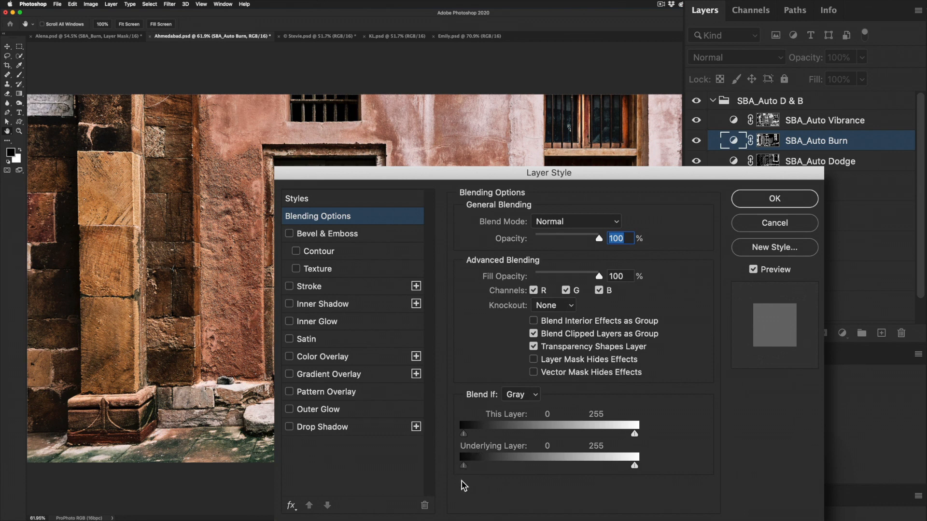
pyautogui.moveTo(464, 466)
pyautogui.mouseDown()
pyautogui.moveTo(557, 467)
pyautogui.moveTo(464, 471)
pyautogui.moveTo(507, 466)
pyautogui.moveTo(477, 466)
pyautogui.moveTo(473, 474)
pyautogui.moveTo(522, 476)
pyautogui.moveTo(464, 476)
pyautogui.mouseUp()
pyautogui.press('alt')
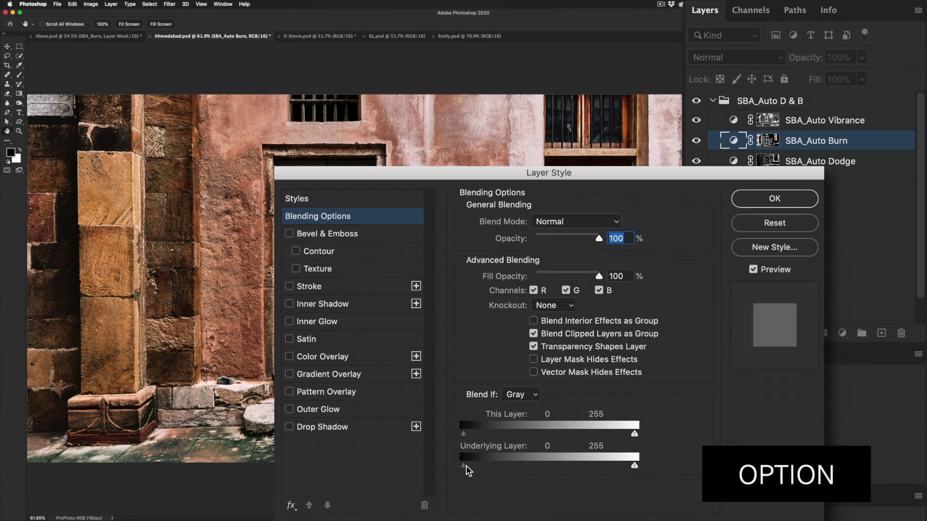
pyautogui.moveTo(465, 466); pyautogui.dragTo(503, 466)
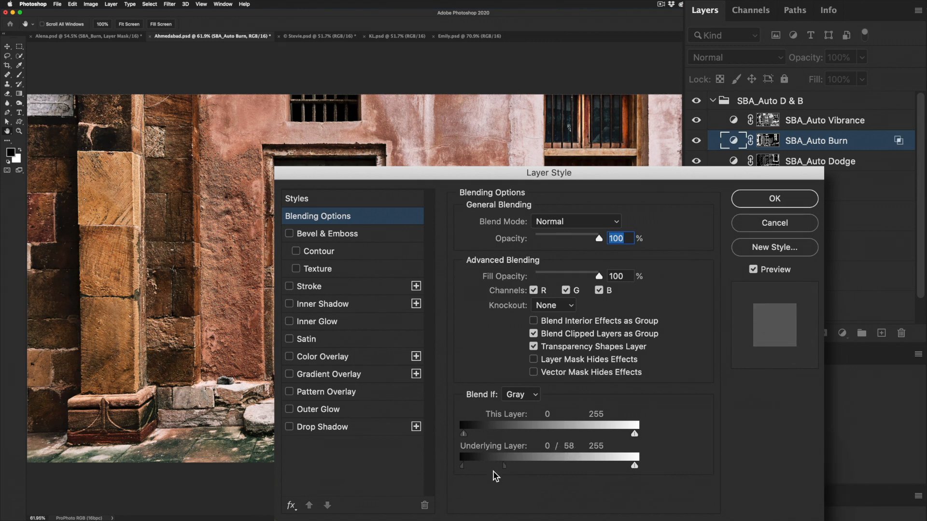
pyautogui.moveTo(503, 470); pyautogui.dragTo(502, 470)
pyautogui.click(776, 199)
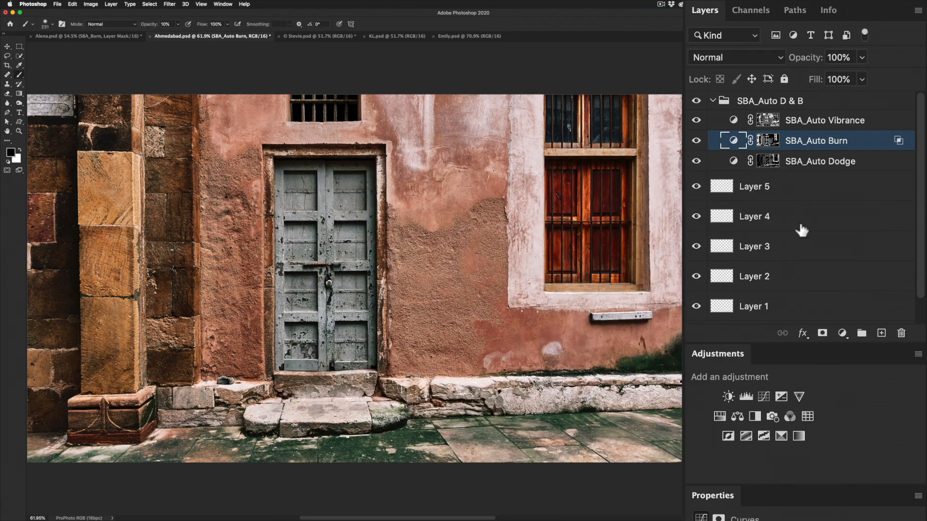
# - Limit SBA_Auto Dodge in the brightest underlying tones with the Blend If white slider, and stop recording the action
pyautogui.click(869, 165)
pyautogui.press('x')
pyautogui.doubleClick(896, 167)
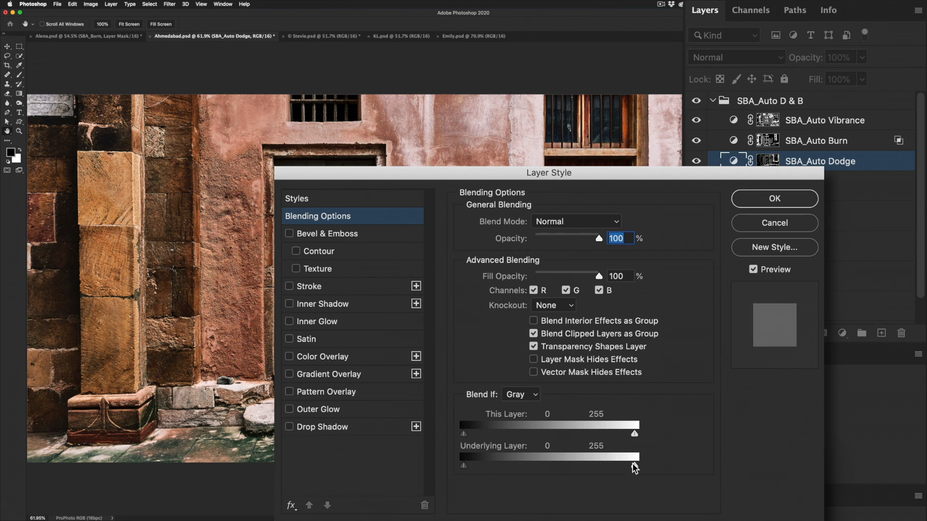
pyautogui.moveTo(630, 467); pyautogui.dragTo(595, 466)
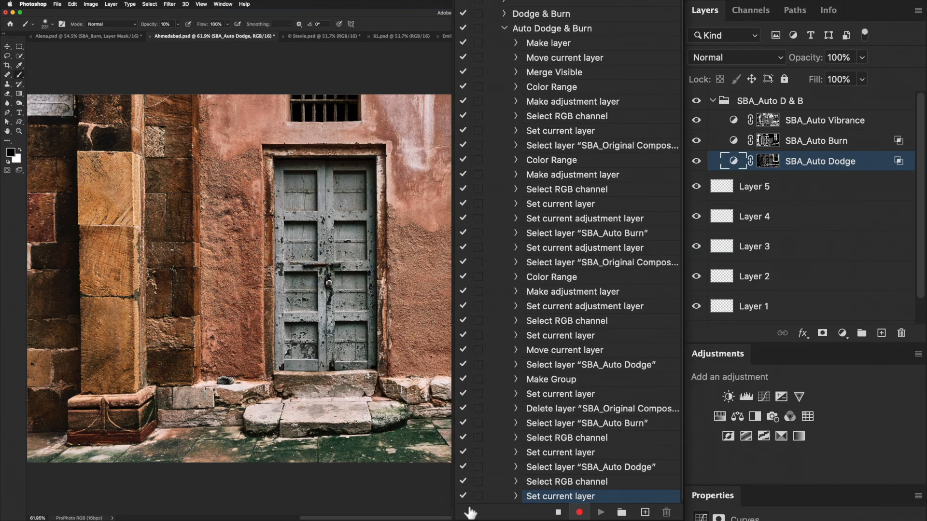
pyautogui.click(558, 512)
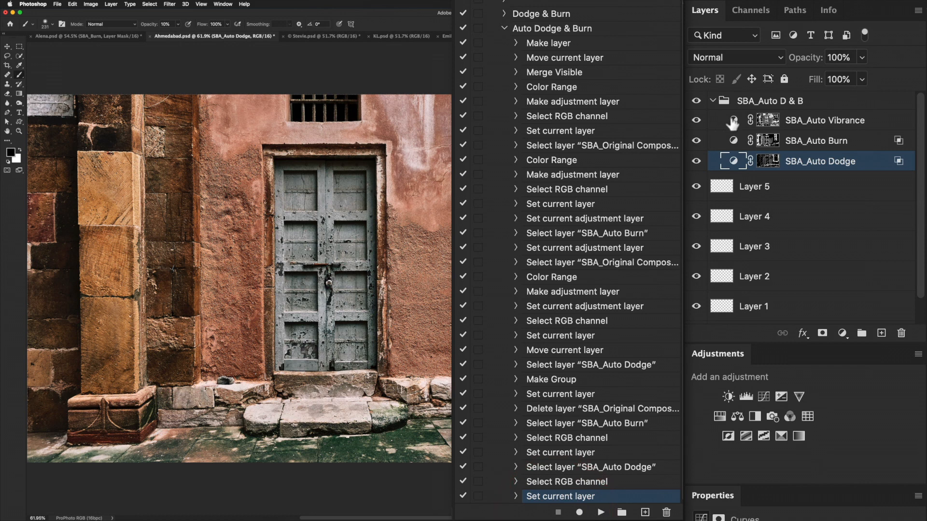
# - Delete the SBA_Auto D & B group and run the updated Auto Dodge & Burn action from Layer 5
pyautogui.moveTo(727, 102); pyautogui.dragTo(902, 333)
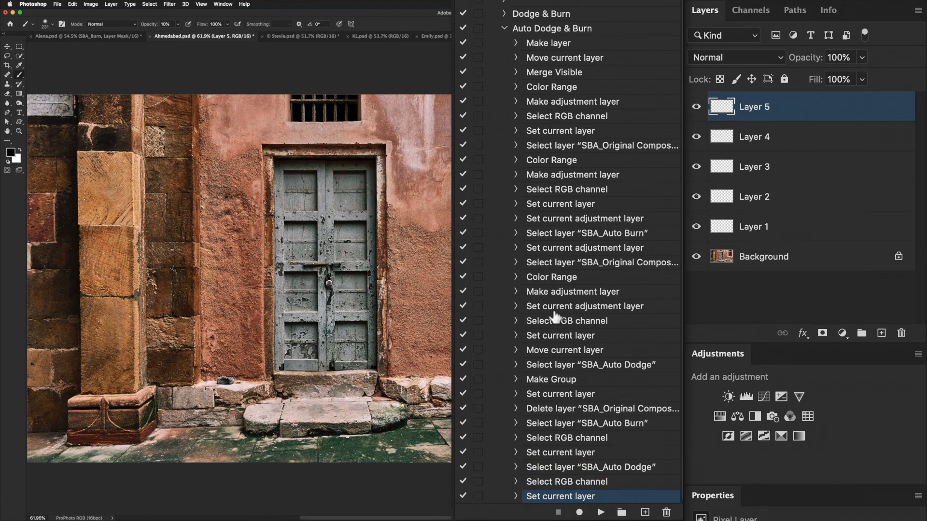
pyautogui.click(548, 29)
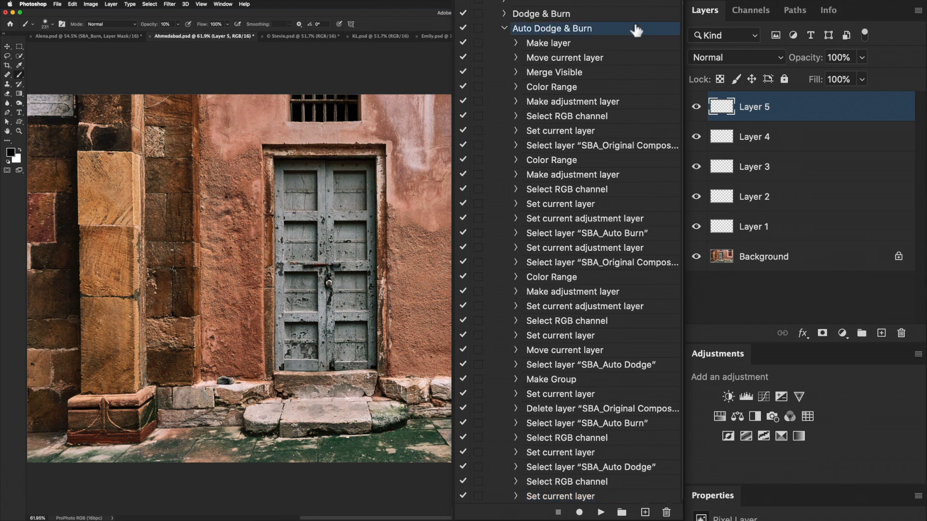
pyautogui.click(600, 512)
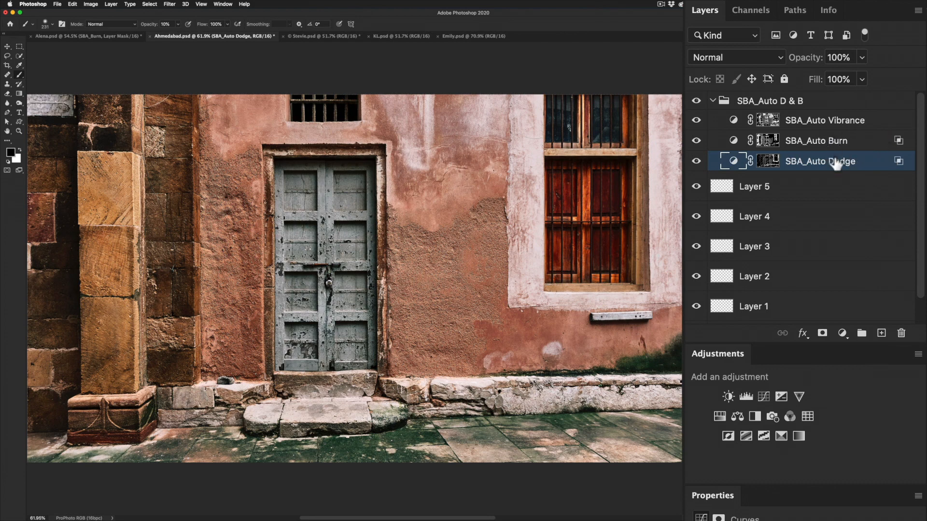
# - Compare the image with the SBA_Auto D & B group hidden and shown, and check the adjustment layers' masks
pyautogui.click(696, 102)
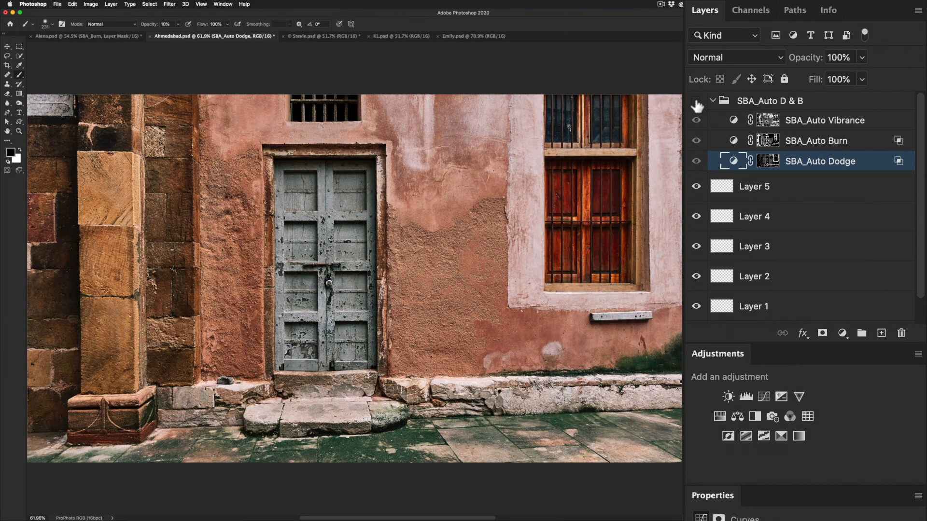
pyautogui.click(696, 101)
pyautogui.click(696, 102)
pyautogui.click(697, 101)
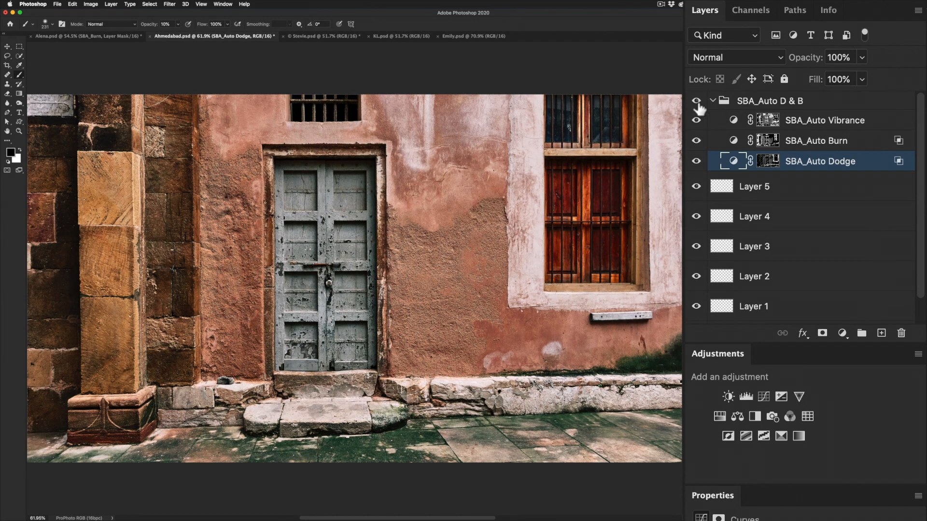
pyautogui.click(768, 121)
pyautogui.click(769, 145)
pyautogui.press('x')
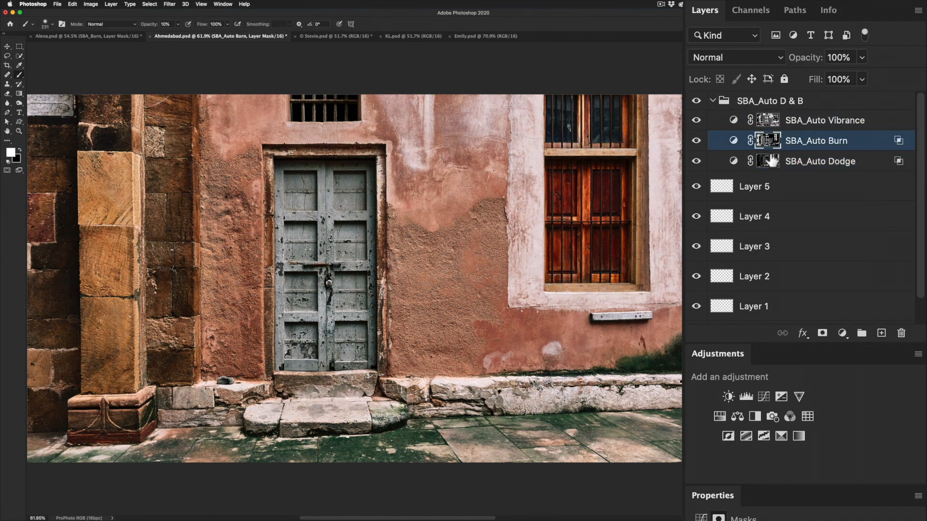
pyautogui.click(773, 164)
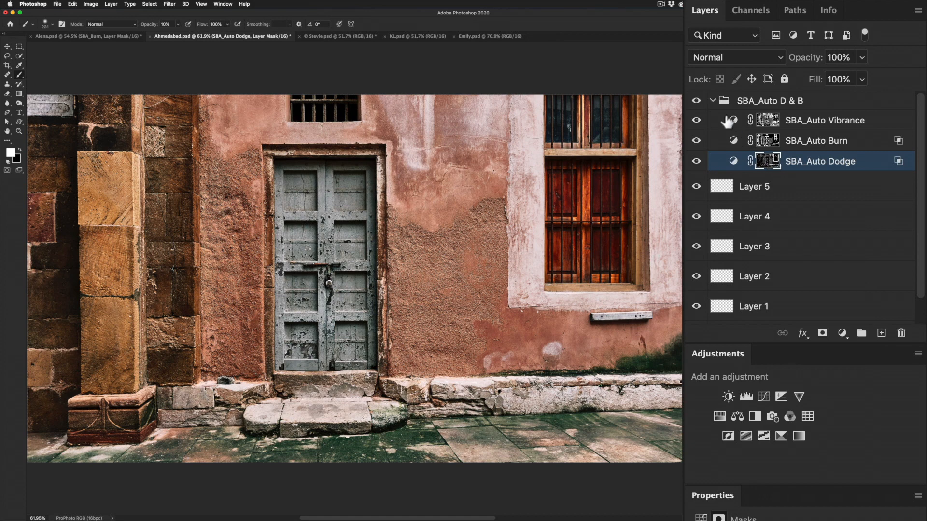
# - Reduce the opacity of the SBA_Auto D & B group to 81%
pyautogui.click(725, 103)
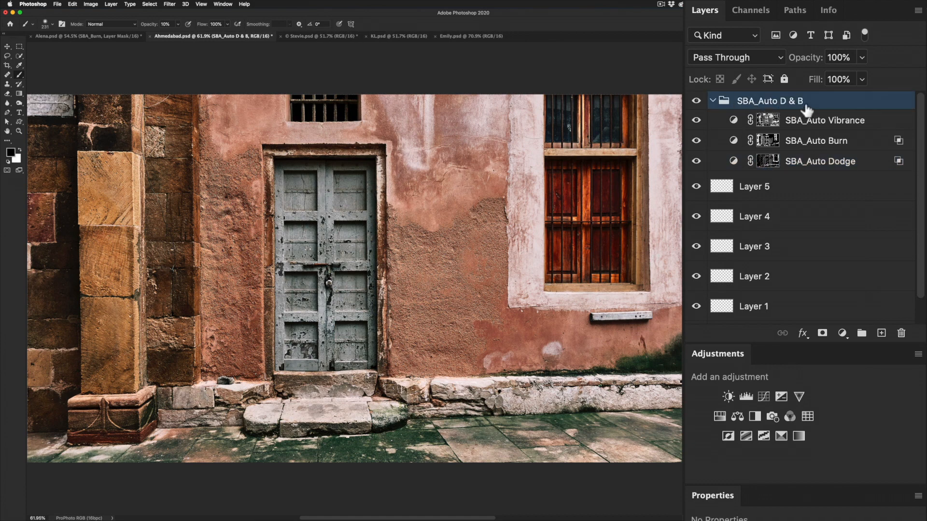
pyautogui.moveTo(811, 64); pyautogui.dragTo(570, 127)
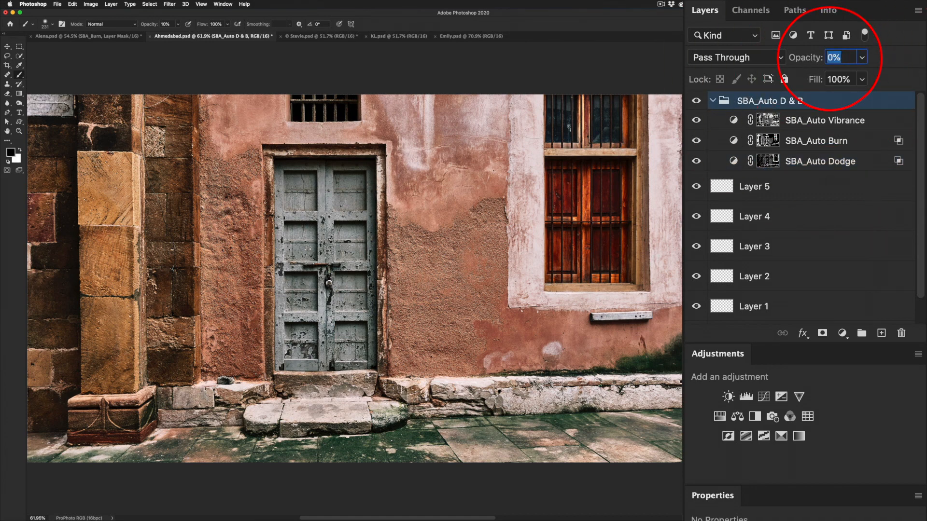
pyautogui.moveTo(715, 64); pyautogui.dragTo(793, 64)
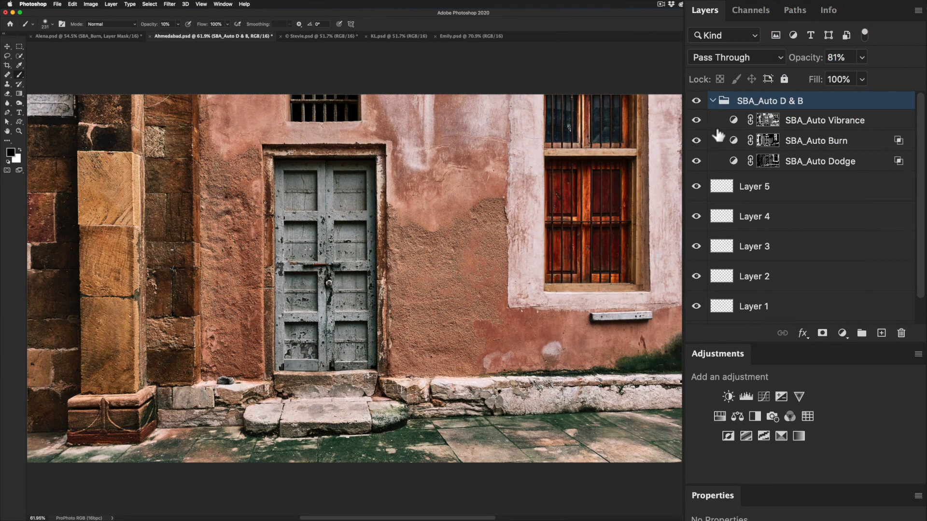
# - Check the effect of the group and its dodge, burn and vibrance layers by switching their visibility, and collapse the group
pyautogui.click(696, 102)
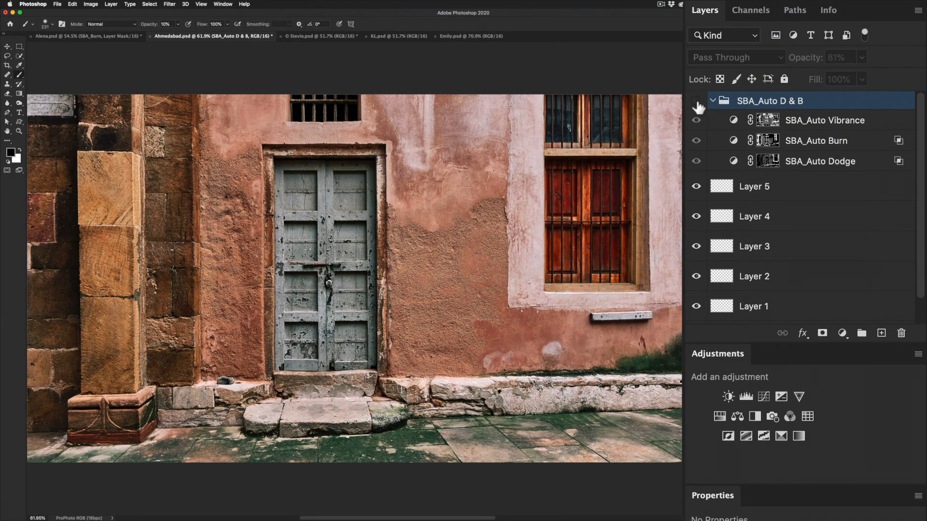
pyautogui.click(696, 102)
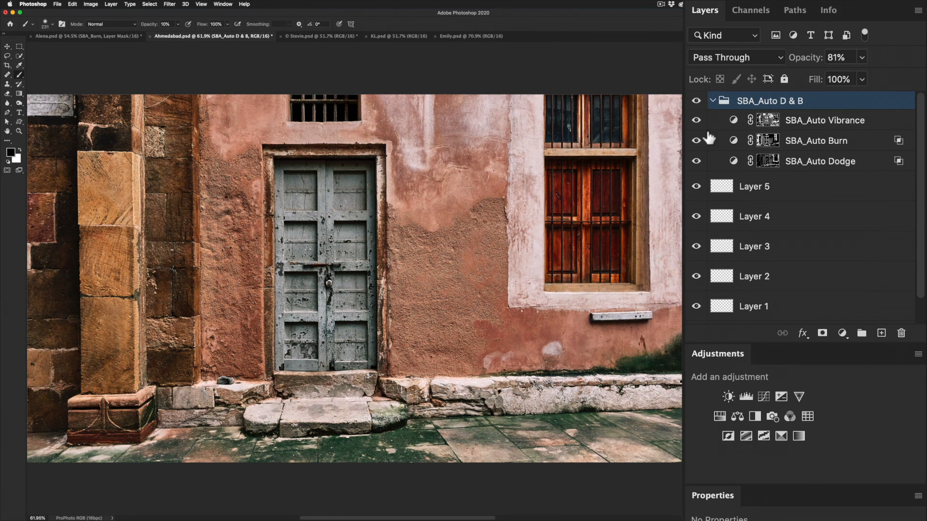
pyautogui.click(696, 161)
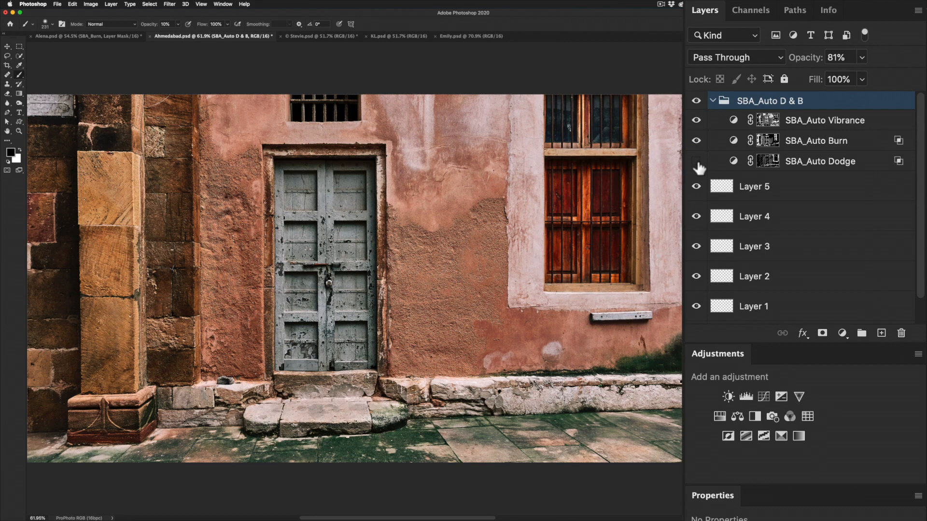
pyautogui.click(697, 141)
pyautogui.click(697, 121)
pyautogui.click(821, 86)
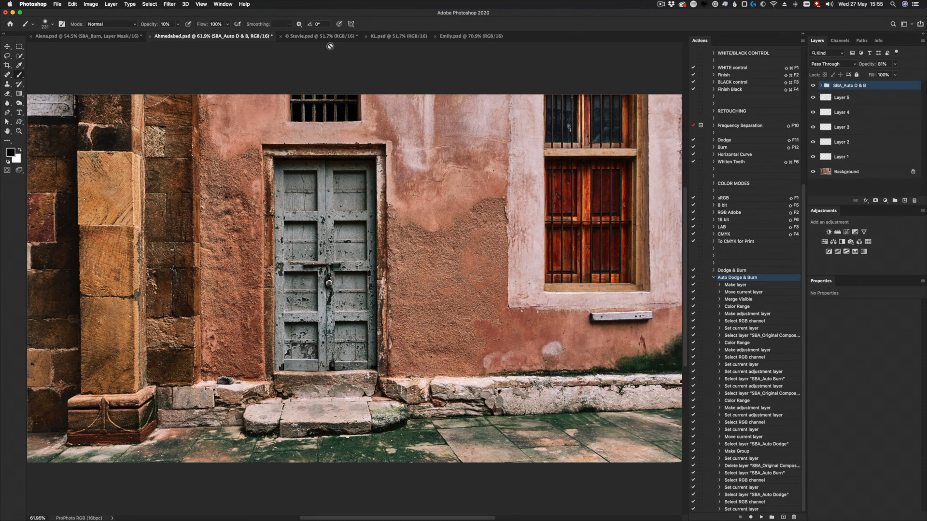
# - Run the Auto Dodge & Burn action on Stevie.psd and compare the portrait before and after
pyautogui.click(298, 38)
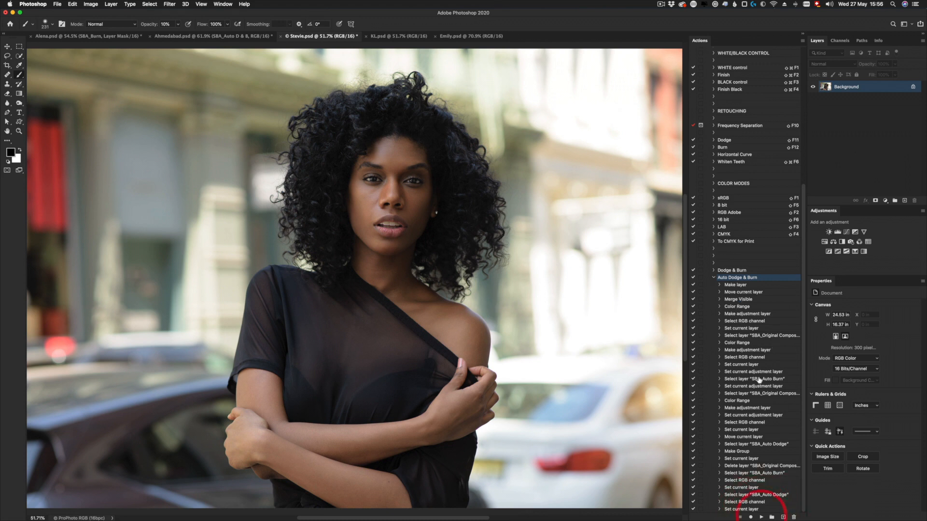
pyautogui.click(762, 517)
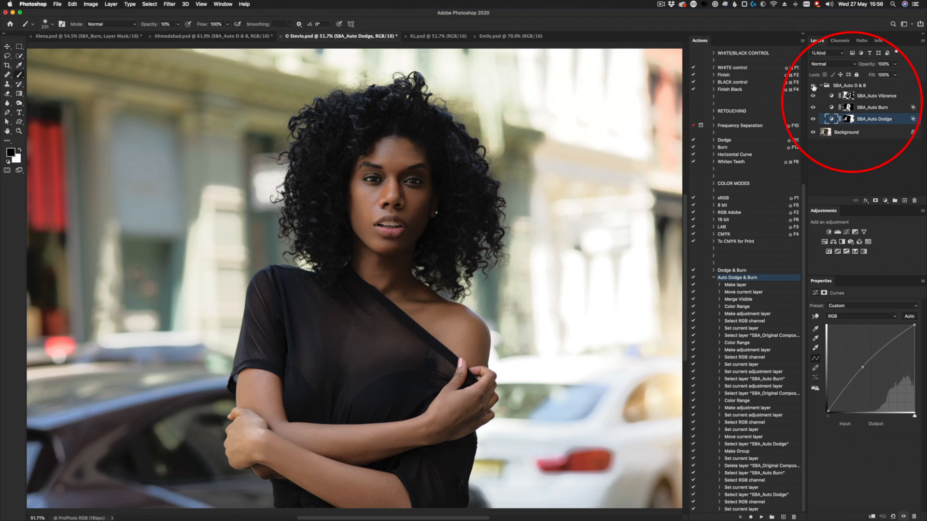
pyautogui.click(813, 85)
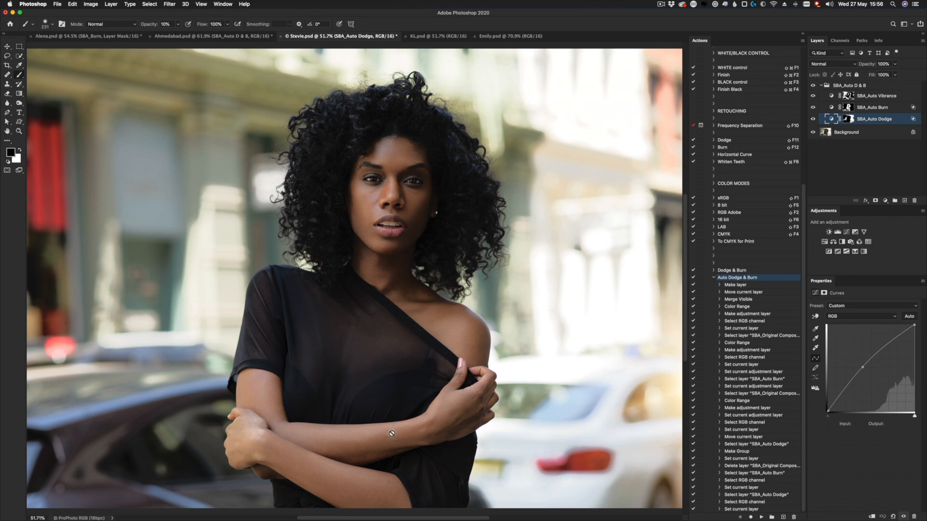
# - Add a black mask to the SBA_Auto D & B group and paint the effect back over the woman with white at 100% brush opacity
pyautogui.click(873, 90)
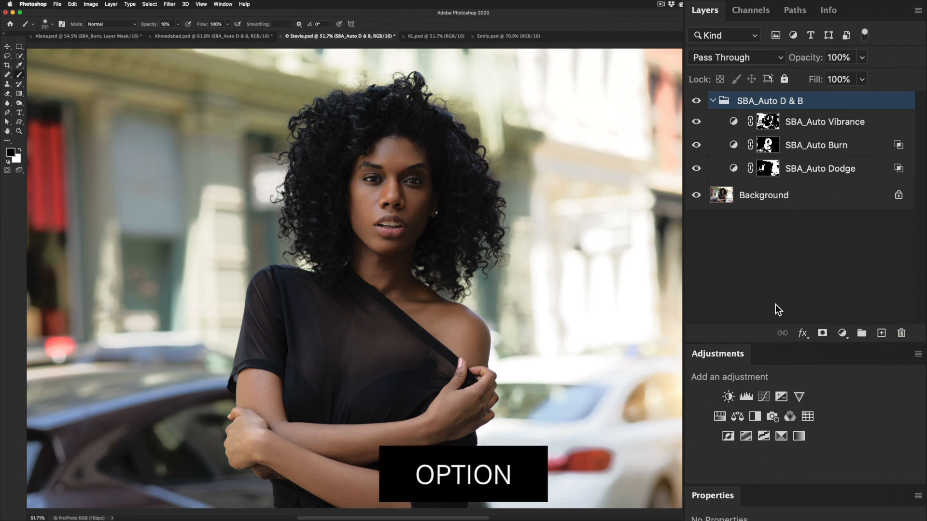
pyautogui.keyDown('alt'); pyautogui.click(823, 337); pyautogui.keyUp('alt')
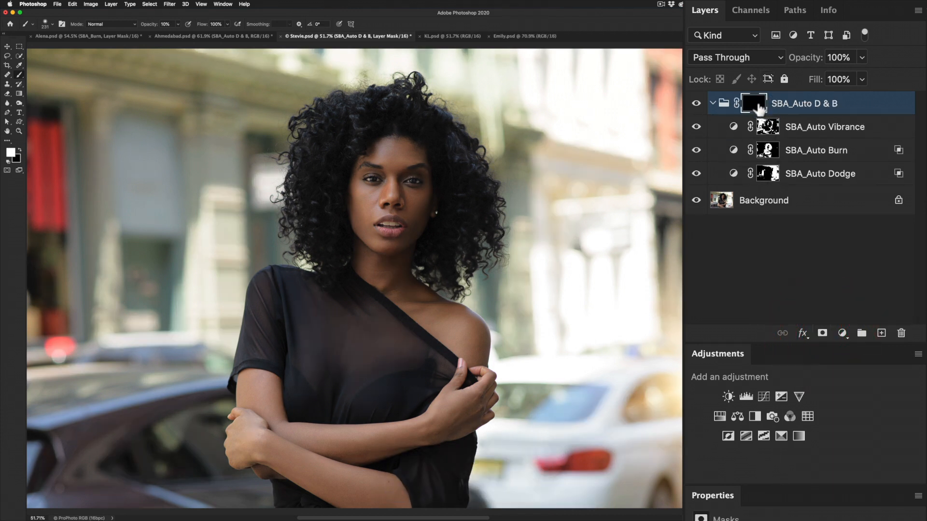
pyautogui.moveTo(390, 183); pyautogui.dragTo(410, 185)
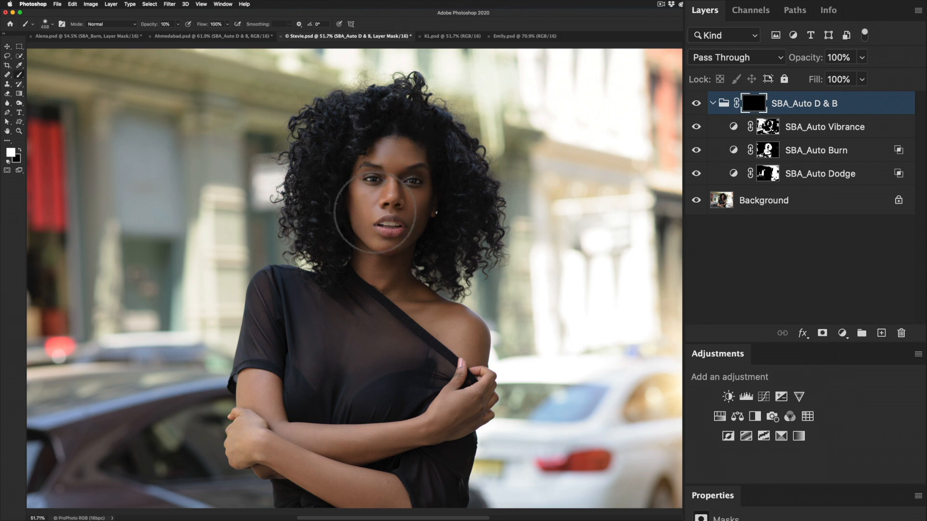
pyautogui.press('0')
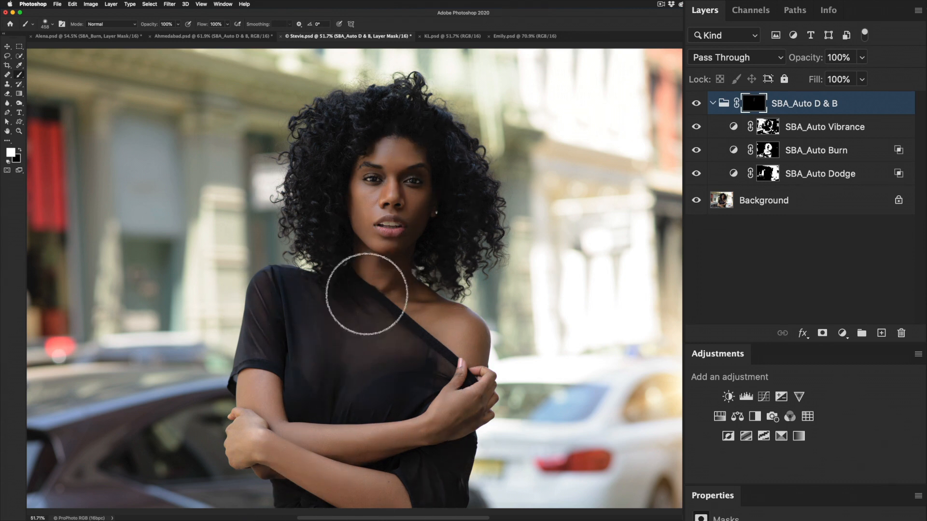
pyautogui.moveTo(413, 289)
pyautogui.mouseDown()
pyautogui.moveTo(348, 146)
pyautogui.moveTo(383, 277)
pyautogui.moveTo(323, 442)
pyautogui.mouseUp()
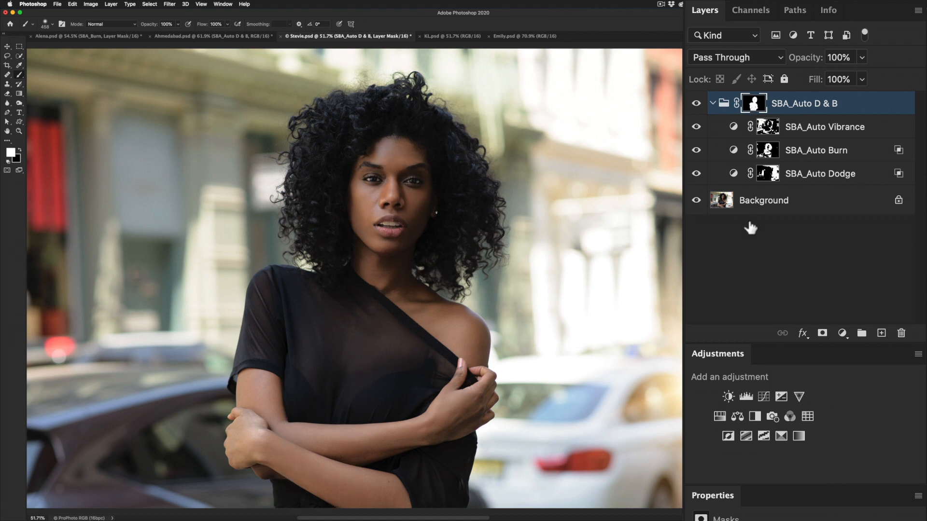
# - Compare the portrait with the masked SBA_Auto D & B group hidden and shown, including at 100% zoom, and collapse the group
pyautogui.click(696, 104)
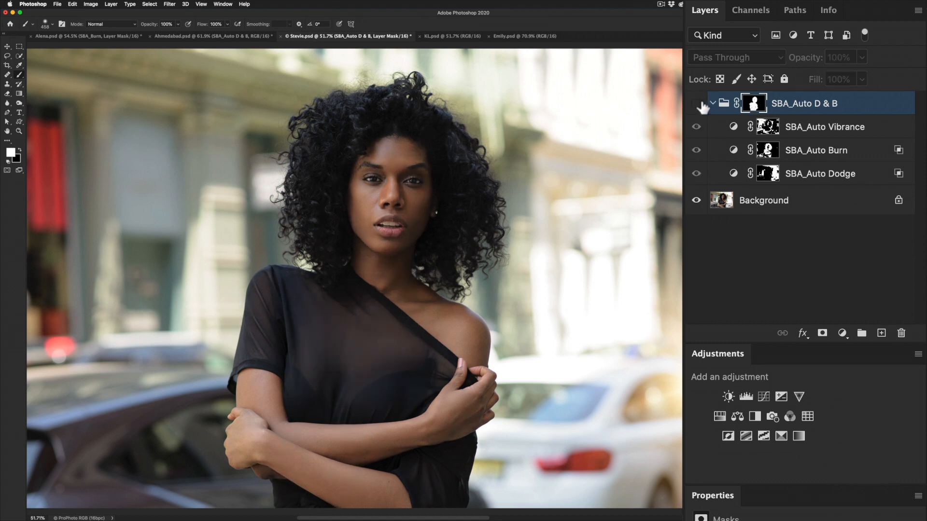
pyautogui.click(698, 103)
pyautogui.press('super+1')
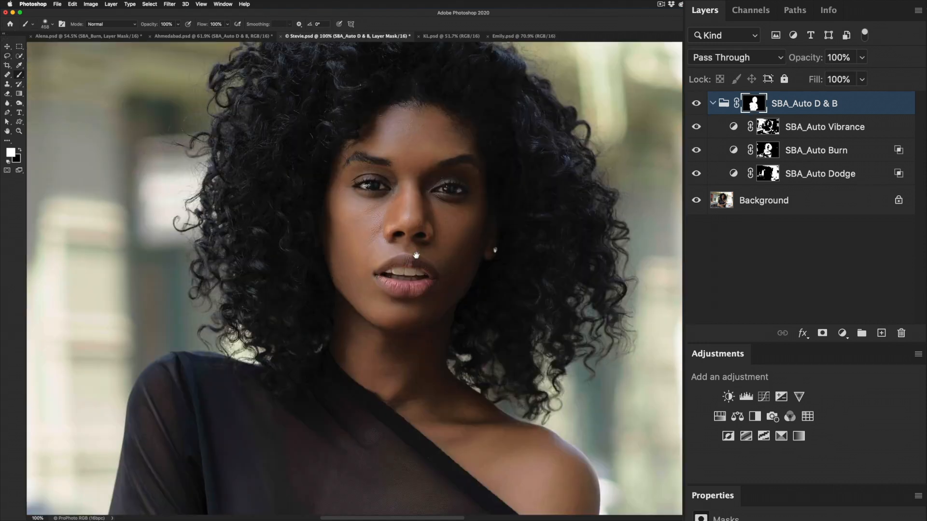
pyautogui.click(697, 104)
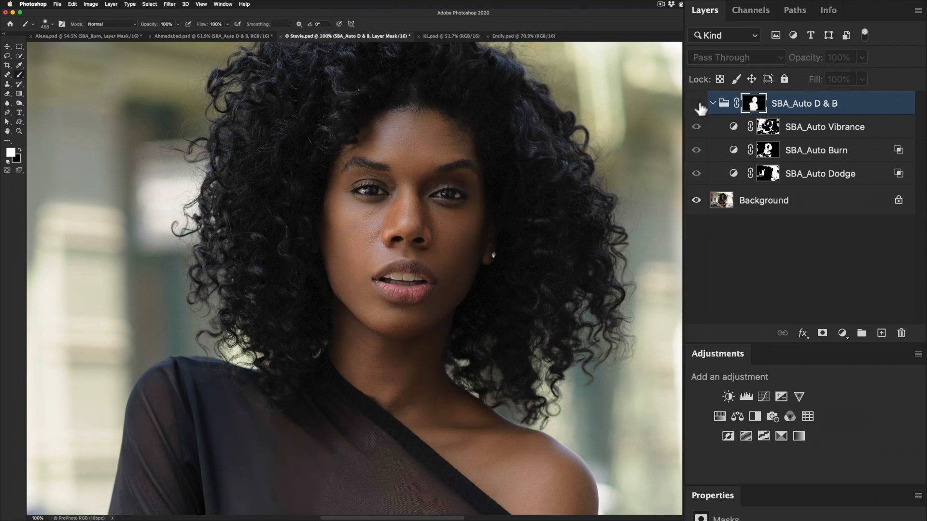
pyautogui.click(697, 104)
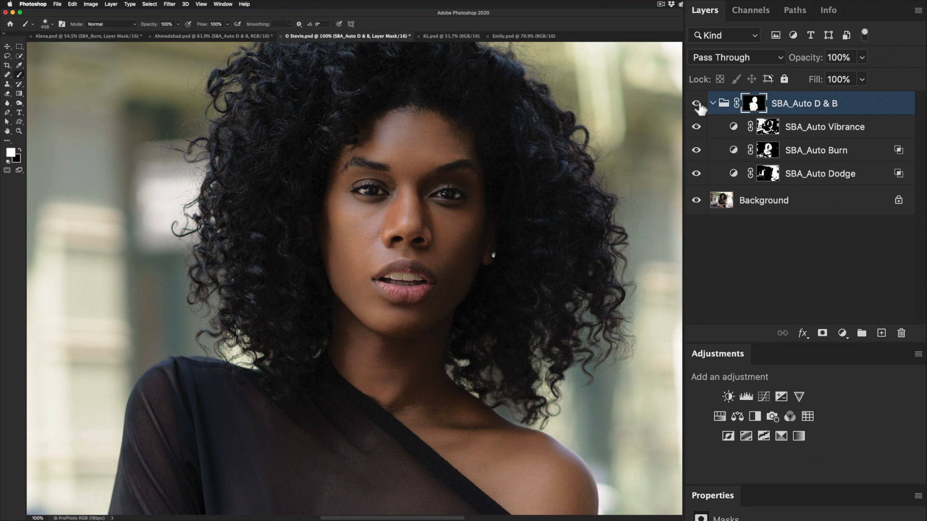
pyautogui.click(712, 104)
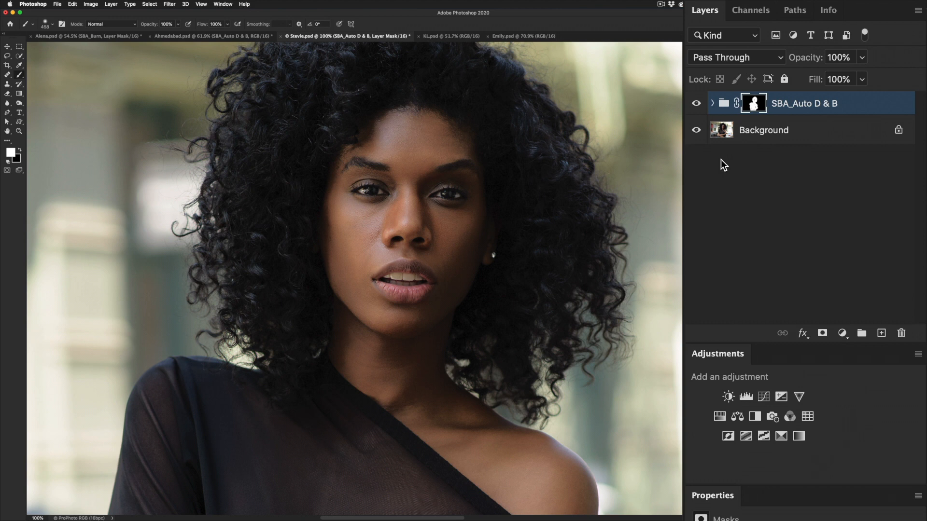
# - Create a new action named Whiten Teeth in the SB_Default set with the color Yellow and start recording
pyautogui.hotkey('alt', 'F9')
pyautogui.click(645, 512)
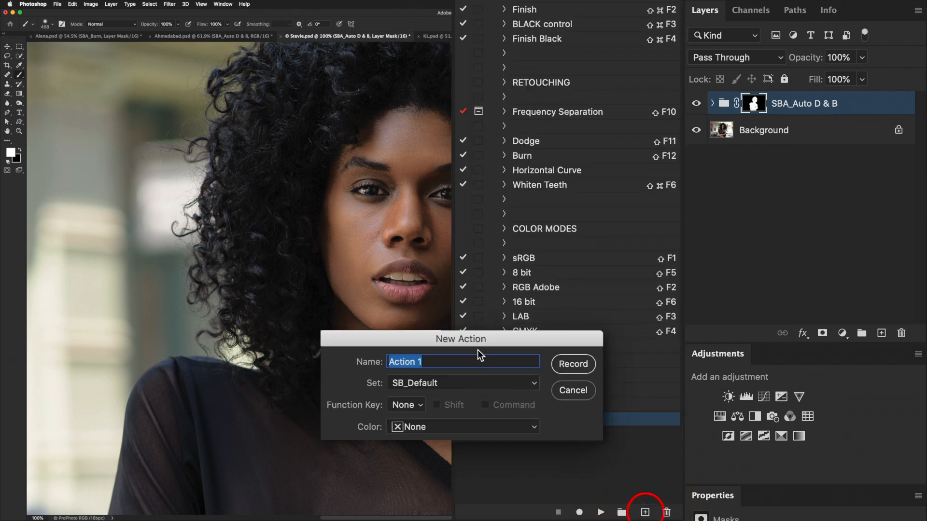
pyautogui.write('Whiten Teeth')
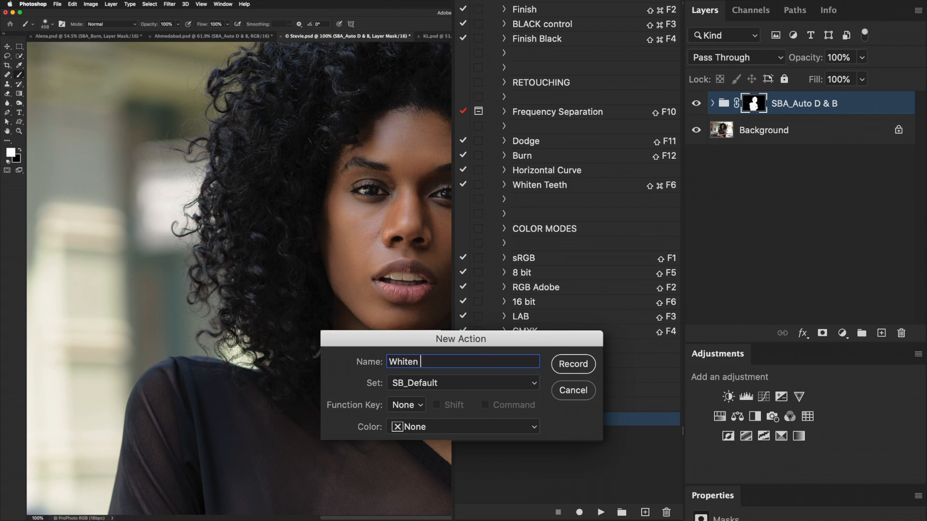
pyautogui.click(407, 429)
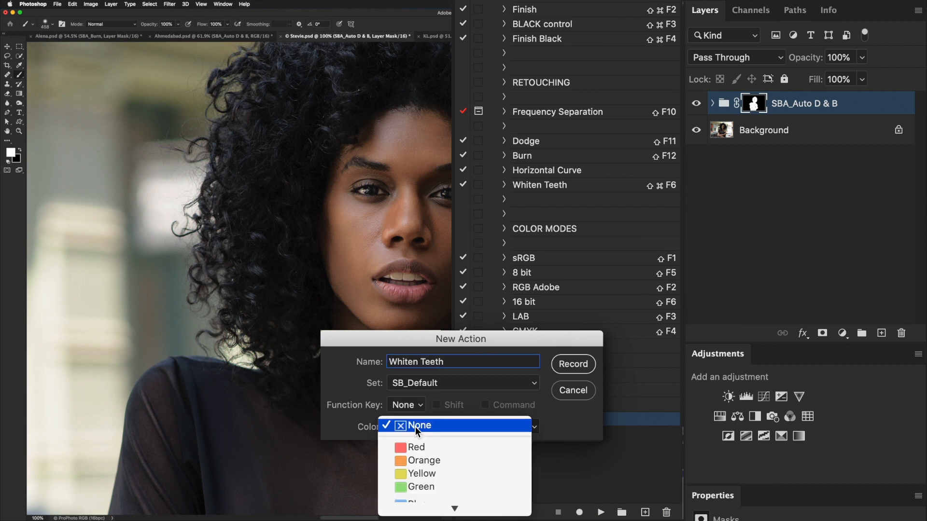
pyautogui.click(421, 471)
pyautogui.click(573, 365)
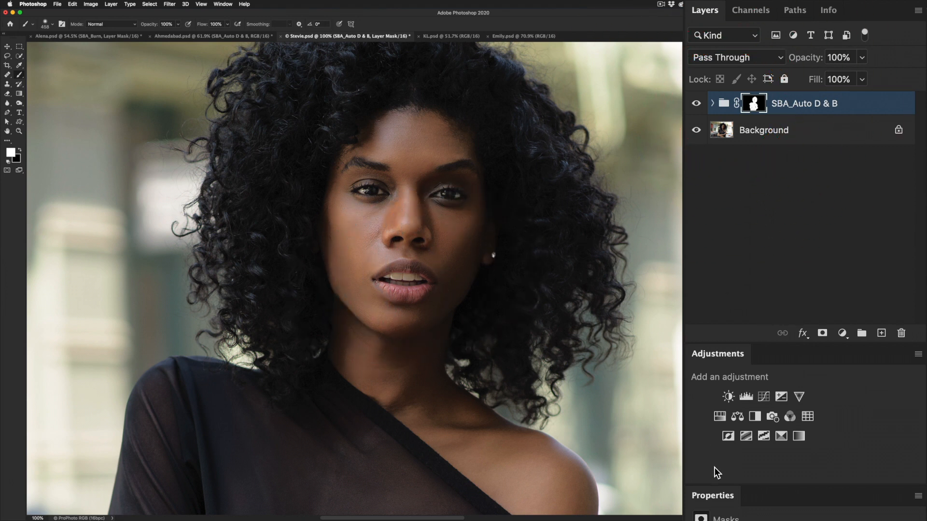
pyautogui.click(719, 418)
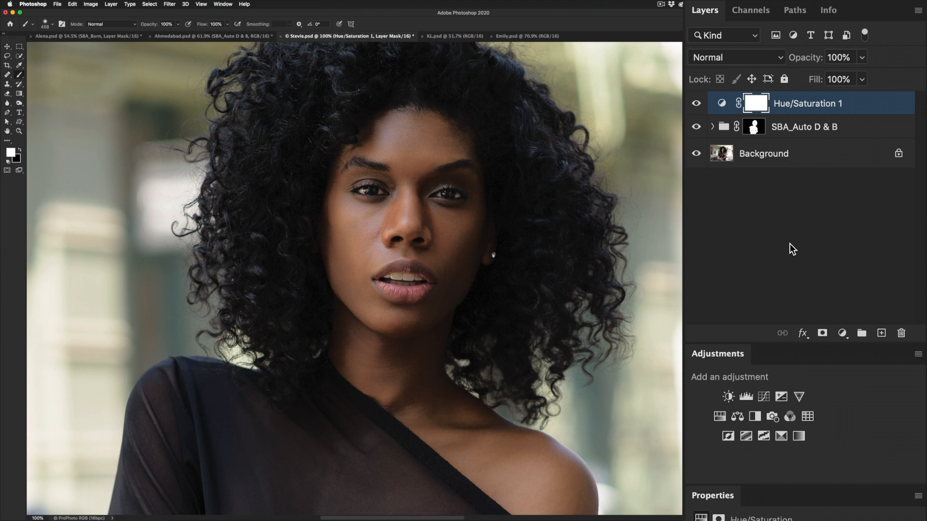
pyautogui.press('super+2')
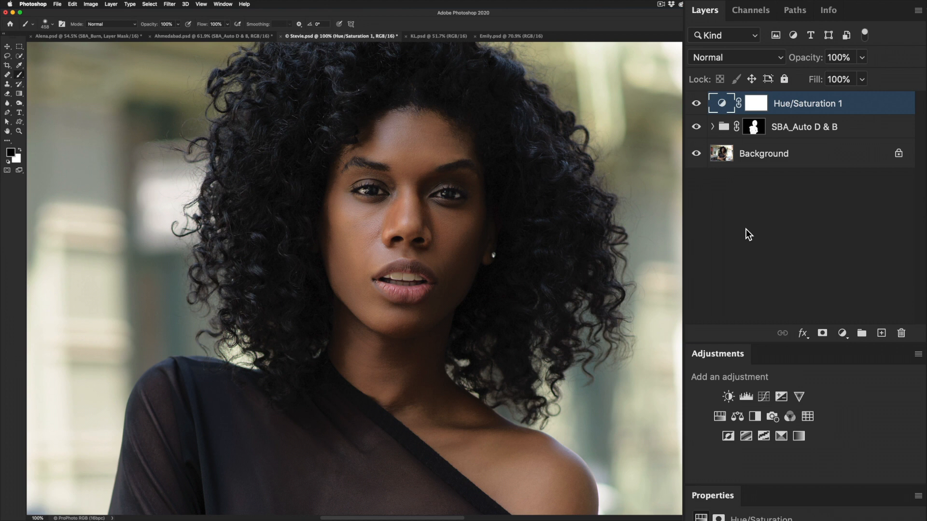
pyautogui.hotkey('alt', 'F9')
pyautogui.click(559, 512)
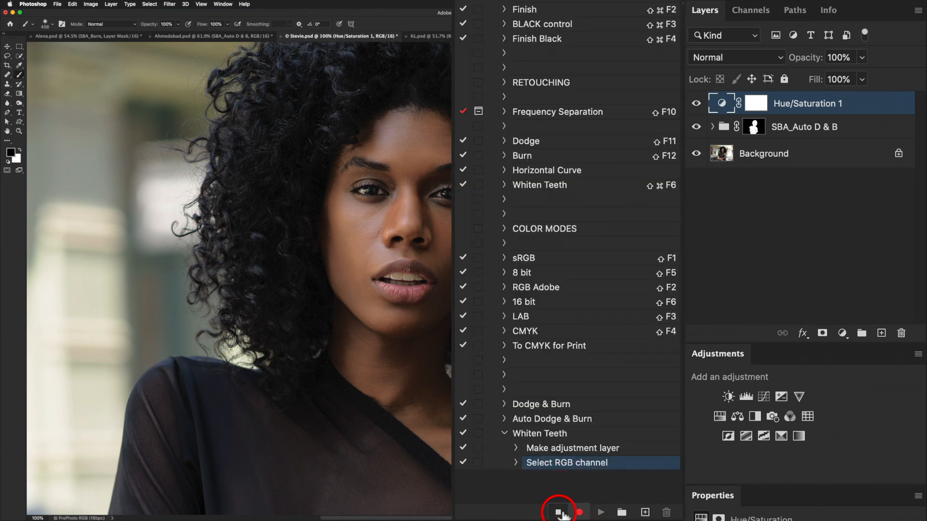
pyautogui.keyDown('shift'); pyautogui.click(559, 450); pyautogui.keyUp('shift')
pyautogui.moveTo(560, 453); pyautogui.dragTo(669, 514)
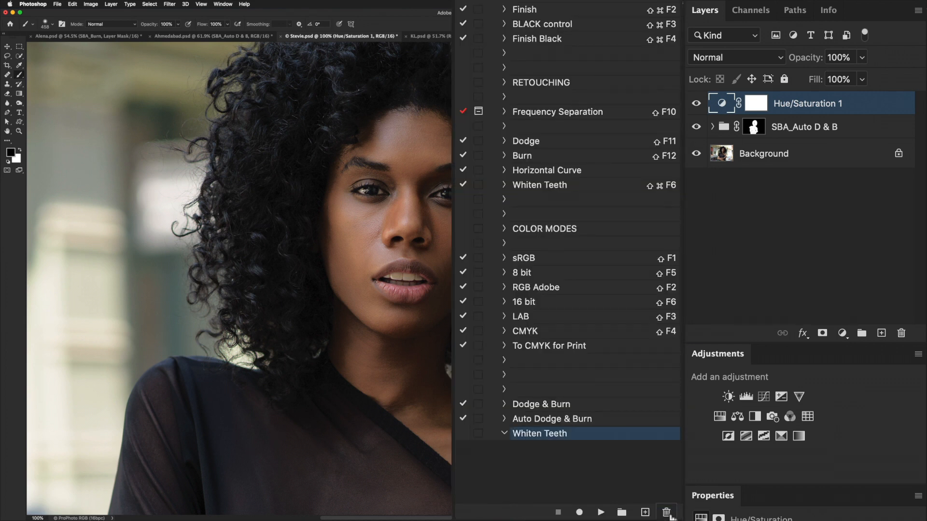
pyautogui.moveTo(723, 103); pyautogui.dragTo(900, 333)
# - Select the SBA_Auto Dodge layer inside the expanded group, restart recording the Whiten Teeth action and add a Hue/Saturation adjustment layer
pyautogui.click(729, 135)
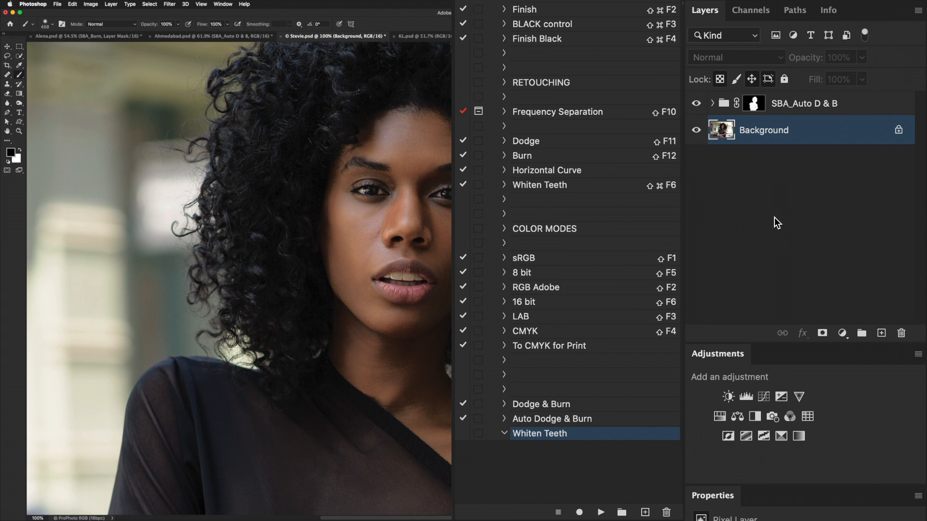
pyautogui.click(713, 104)
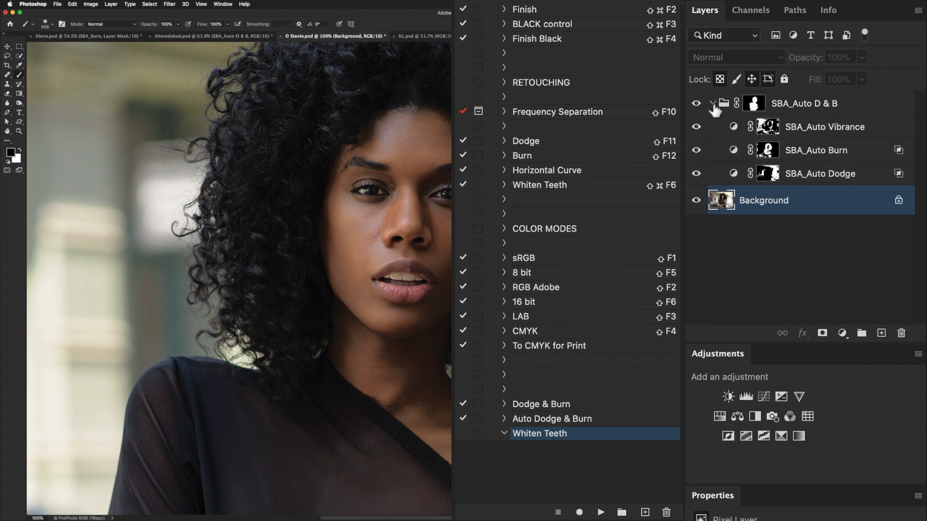
pyautogui.click(736, 175)
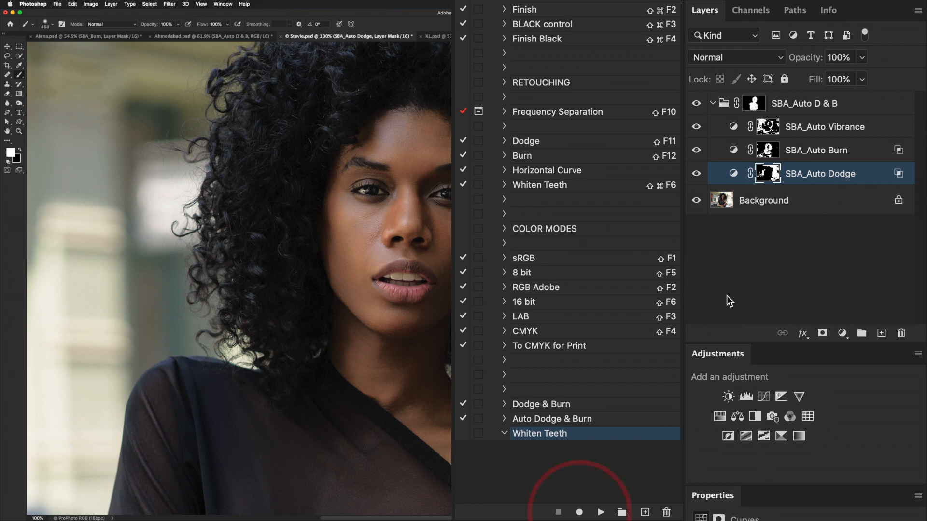
pyautogui.click(580, 514)
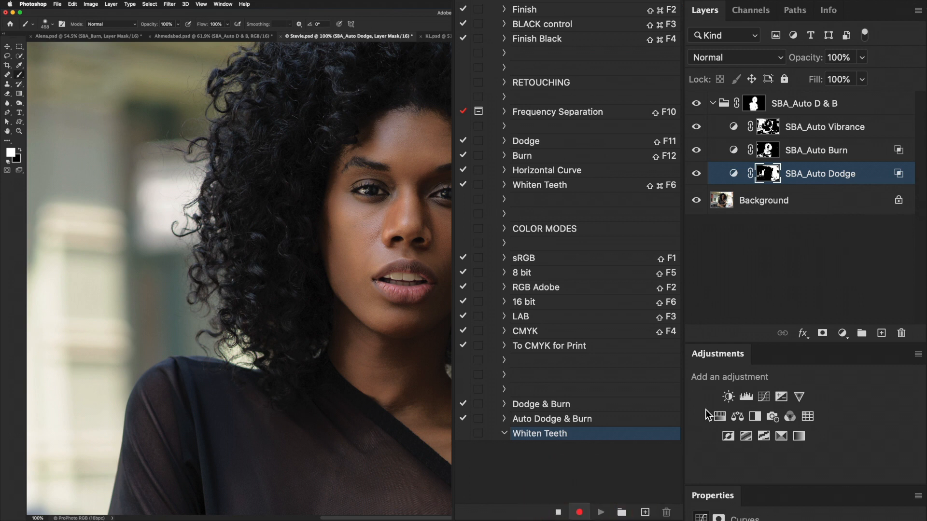
pyautogui.click(843, 334)
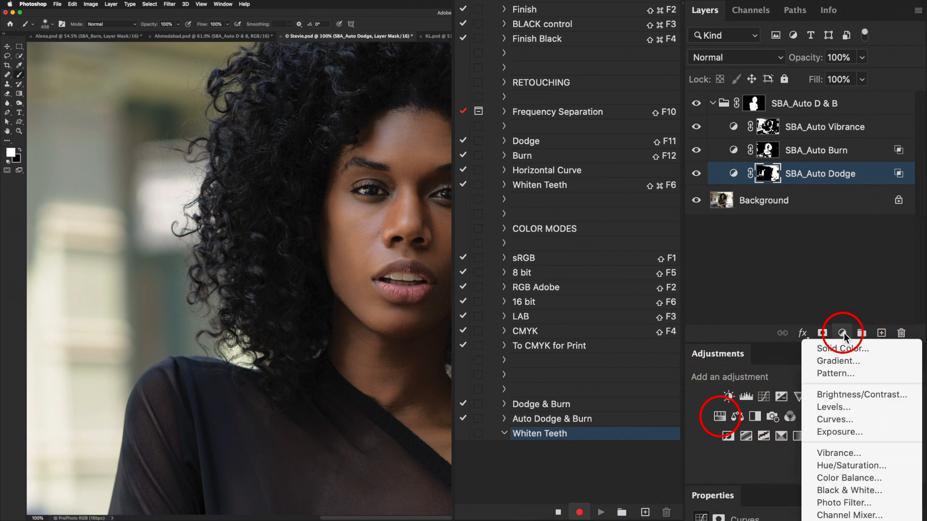
pyautogui.click(850, 463)
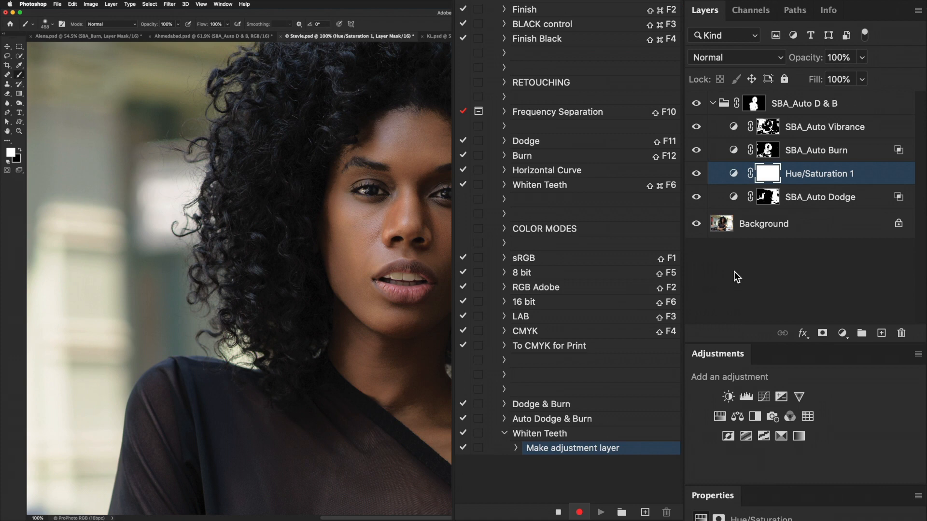
pyautogui.hotkey('alt', 'F9')
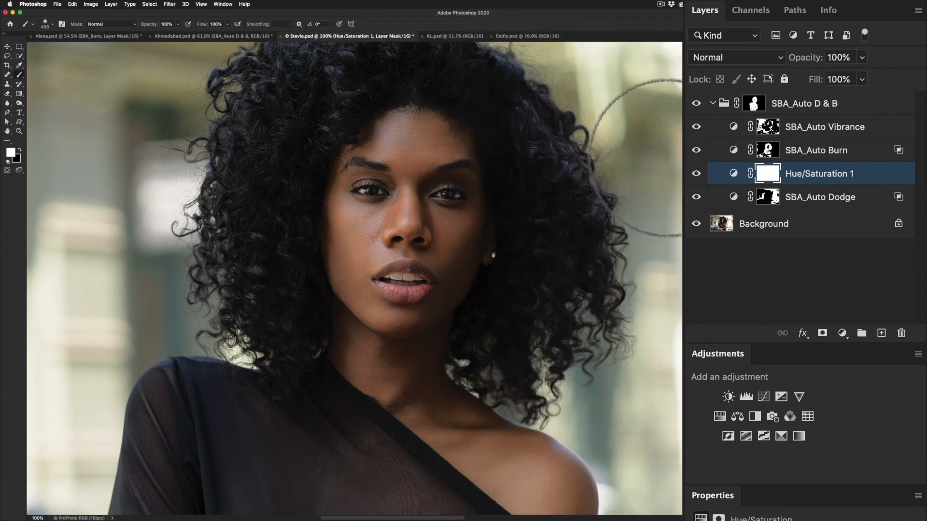
# - Bring the Hue/Saturation layer to the front repeatedly until it sits above the SBA_Auto D & B group
pyautogui.click(111, 5)
pyautogui.moveTo(144, 418)
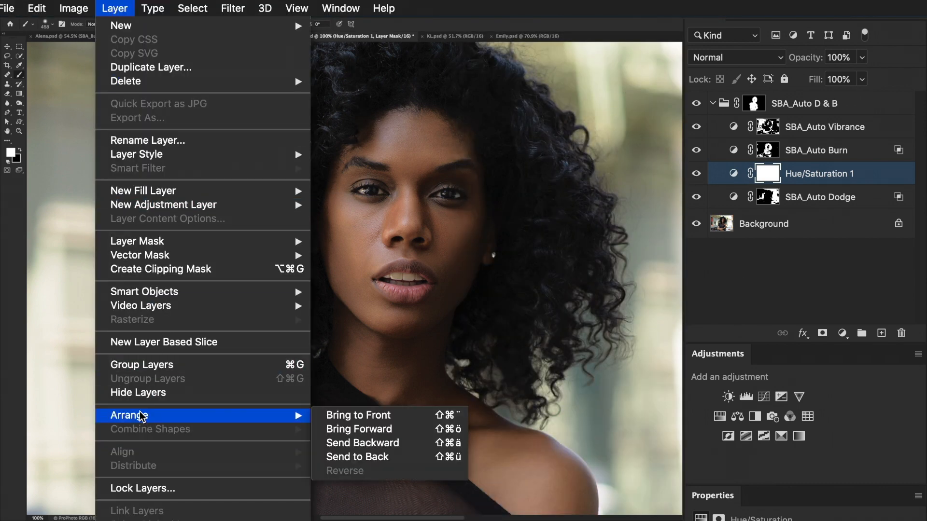
pyautogui.click(362, 417)
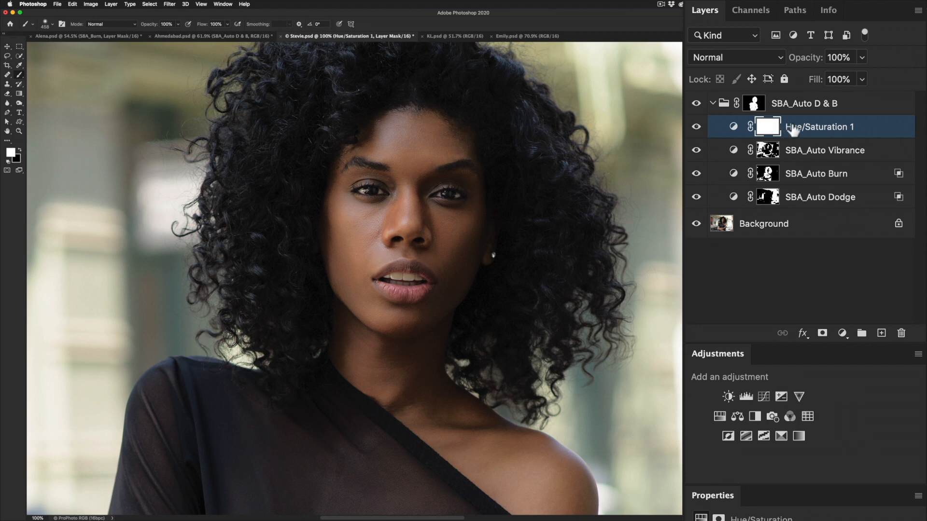
pyautogui.click(111, 5)
pyautogui.moveTo(204, 210)
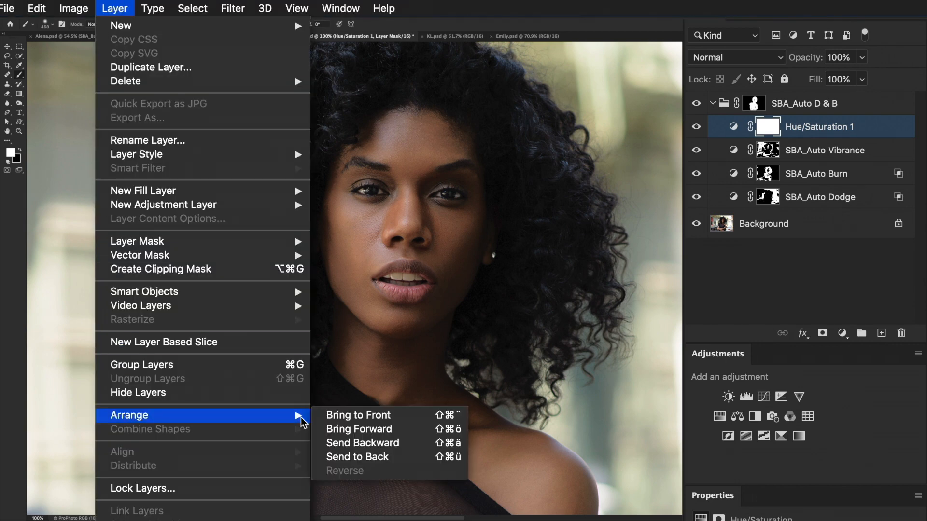
pyautogui.click(355, 415)
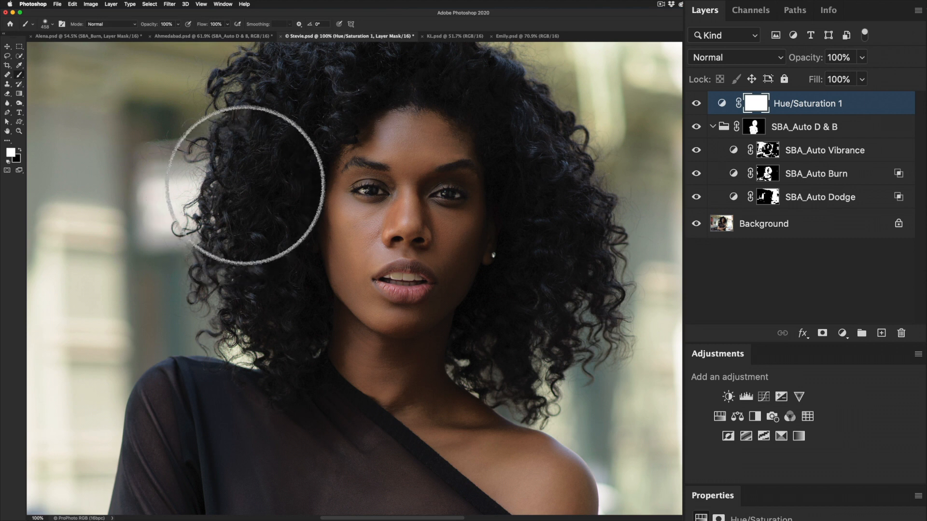
# - Rename the Hue/Saturation layer as SBA_White Teeth
pyautogui.doubleClick(811, 104)
pyautogui.write('SBA_')
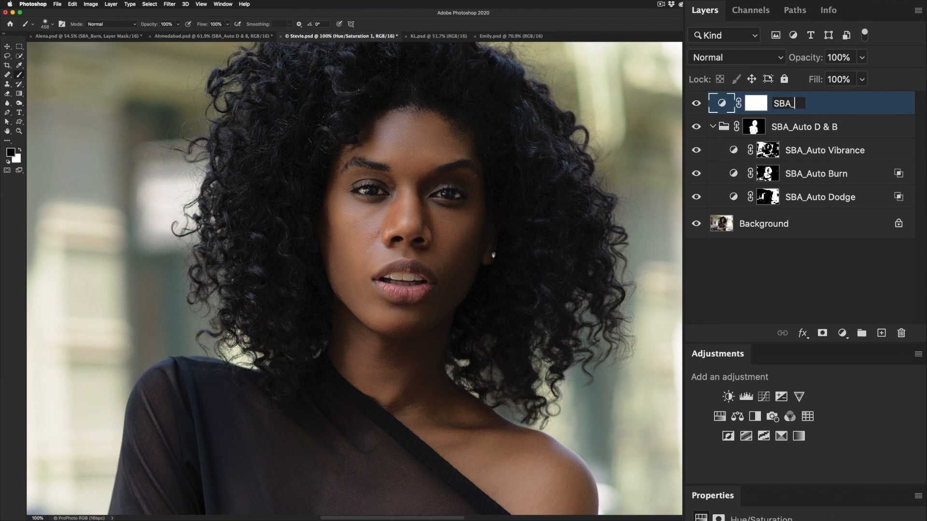
pyautogui.write('White Teeth')
pyautogui.press('Return')
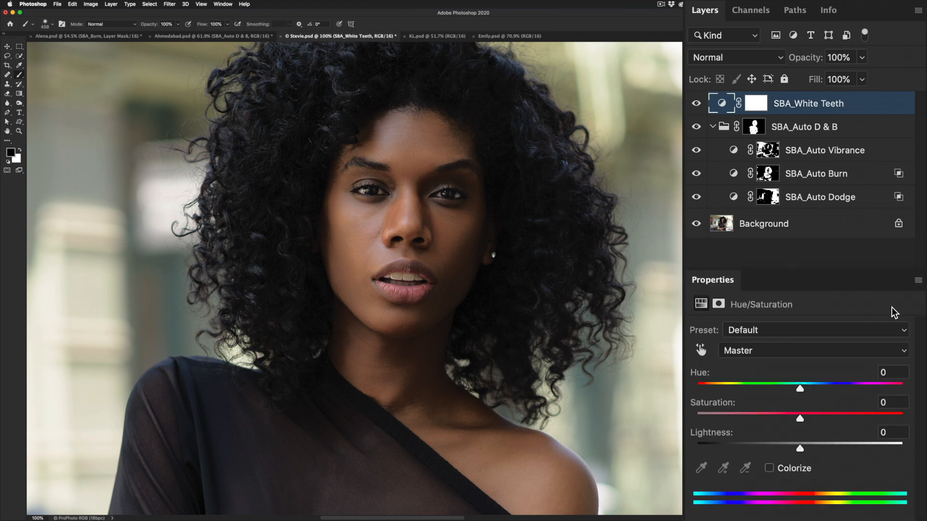
# - Set the Yellows of the SBA_White Teeth adjustment to Saturation -35 and Lightness 10
pyautogui.click(784, 352)
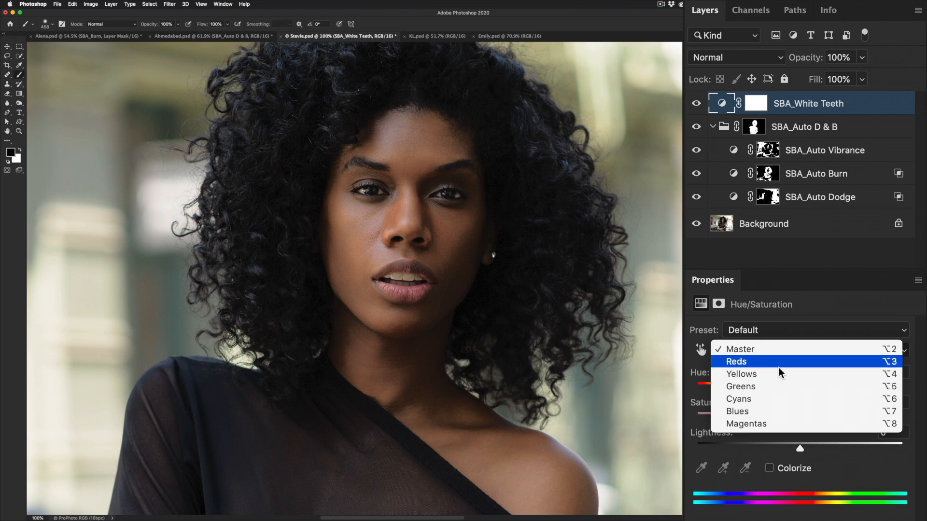
pyautogui.click(777, 373)
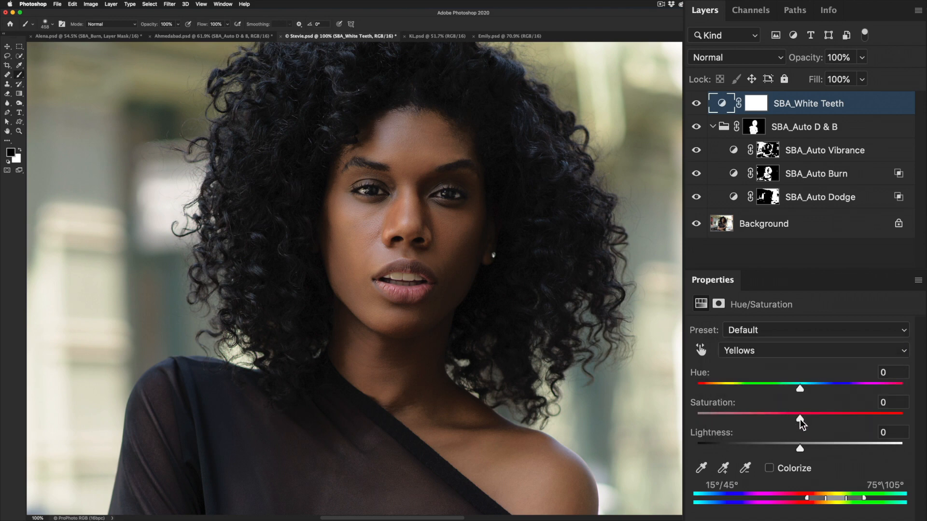
pyautogui.click(895, 399)
pyautogui.write('-35')
pyautogui.click(895, 431)
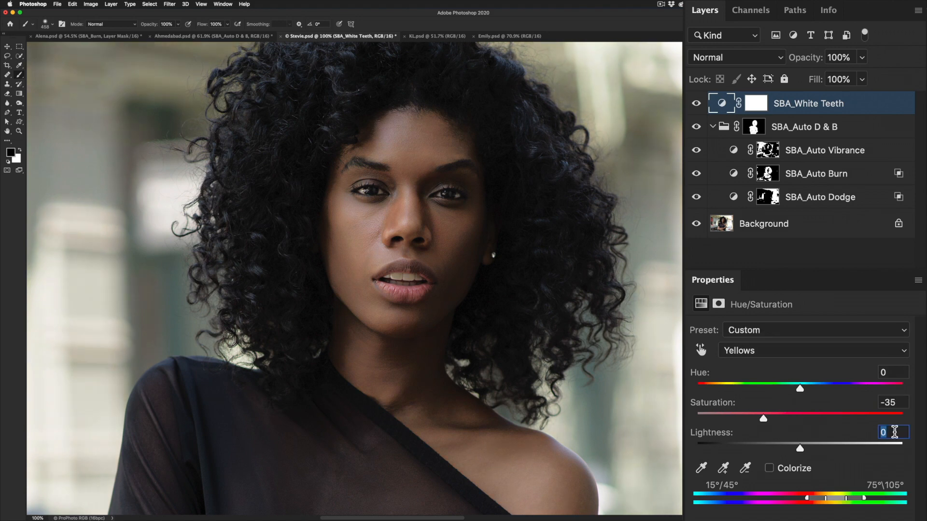
pyautogui.write('10')
pyautogui.press('Return')
# - Invert the SBA_White Teeth layer mask to black and stop recording the Whiten Teeth action
pyautogui.click(18, 75)
pyautogui.click(757, 105)
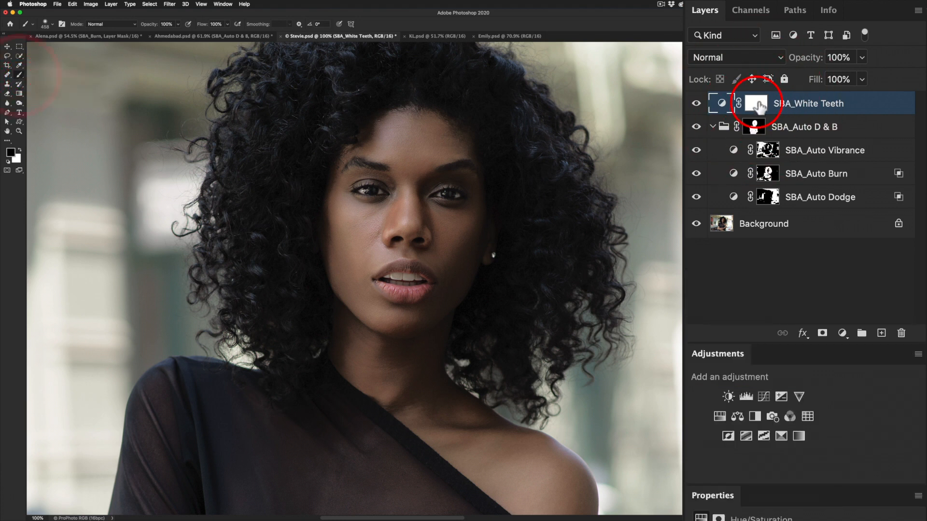
pyautogui.press('super+i')
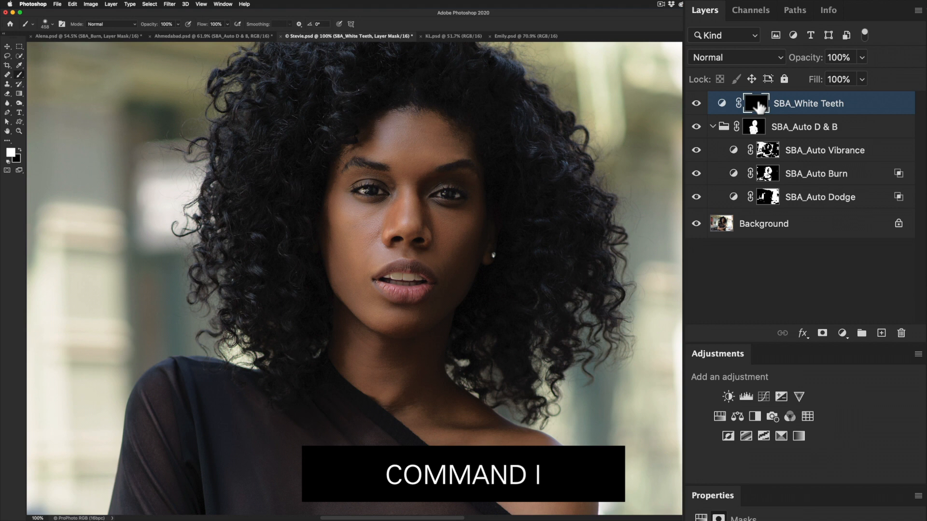
pyautogui.click(560, 512)
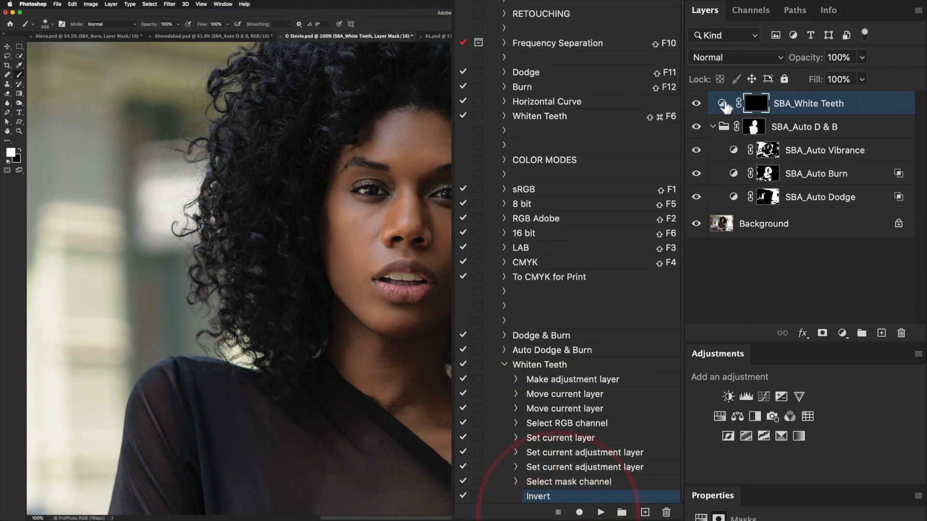
# - Delete the SBA_White Teeth layer and play the recorded Whiten Teeth action with the Background layer selected
pyautogui.moveTo(726, 107); pyautogui.dragTo(901, 333)
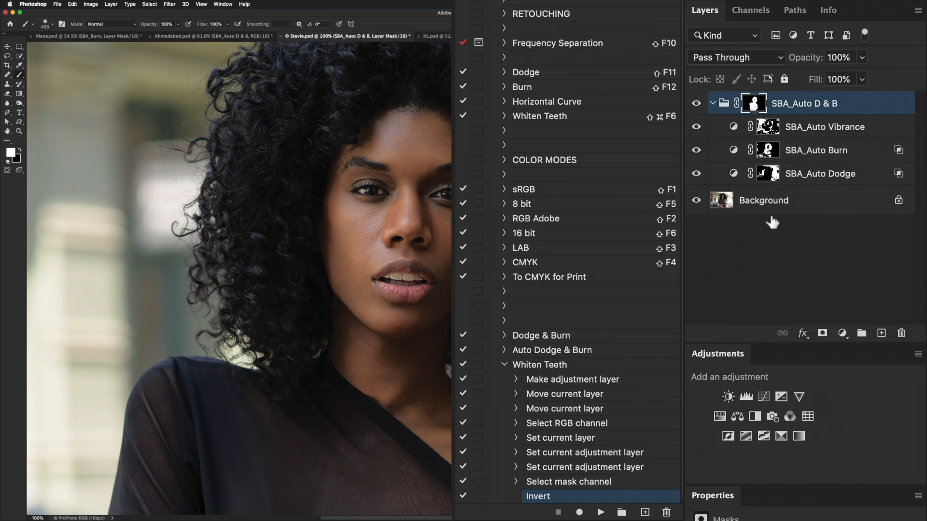
pyautogui.click(724, 203)
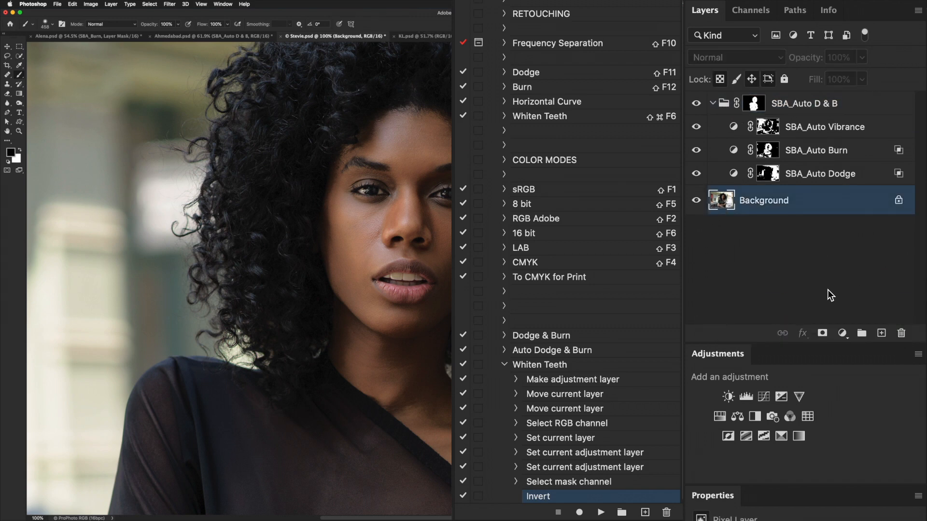
pyautogui.click(536, 366)
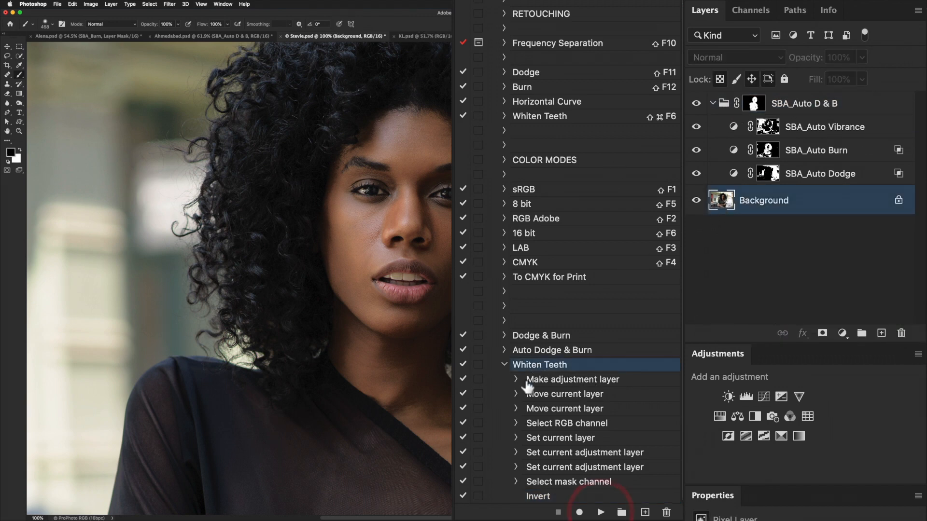
pyautogui.click(601, 513)
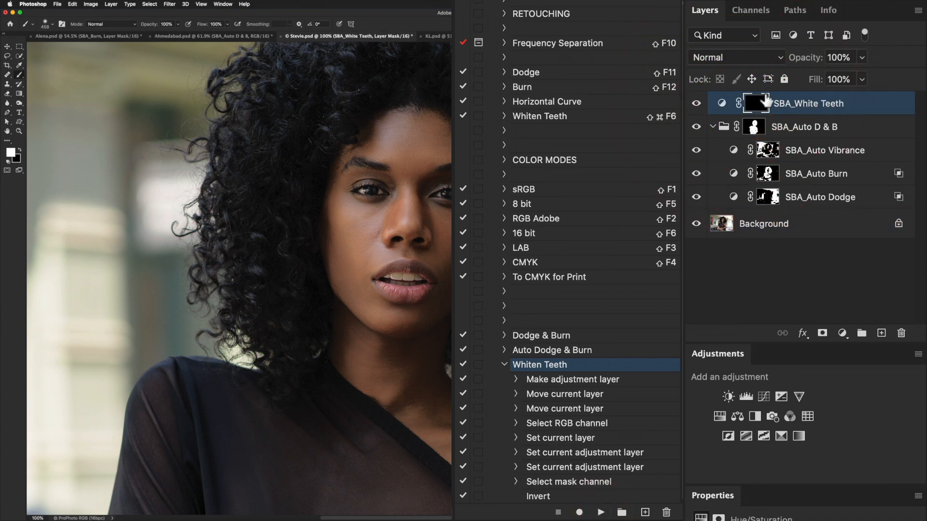
pyautogui.hotkey('alt', 'F9')
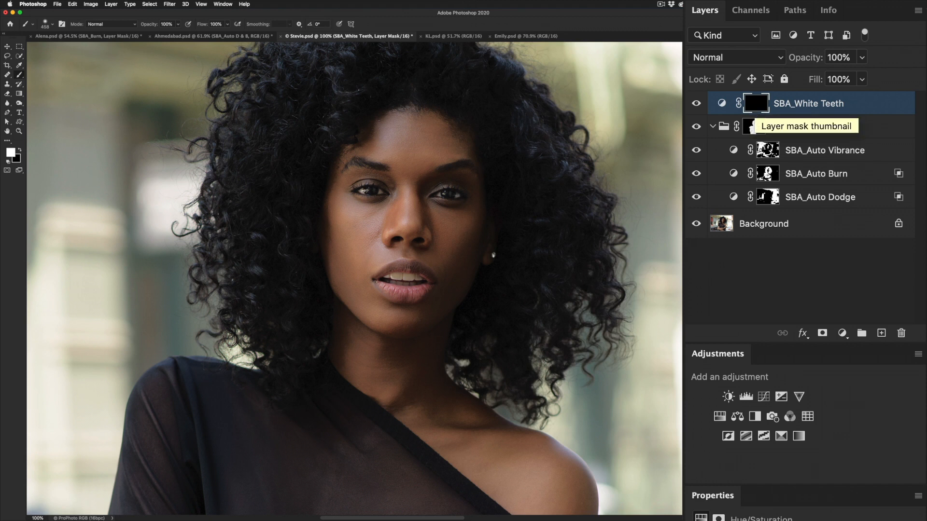
# - Paint white over the woman's teeth on the SBA_White Teeth mask with a small brush
pyautogui.moveTo(421, 277)
pyautogui.mouseDown()
pyautogui.moveTo(352, 289)
pyautogui.moveTo(453, 281)
pyautogui.mouseUp()
pyautogui.moveTo(455, 281); pyautogui.dragTo(442, 282)
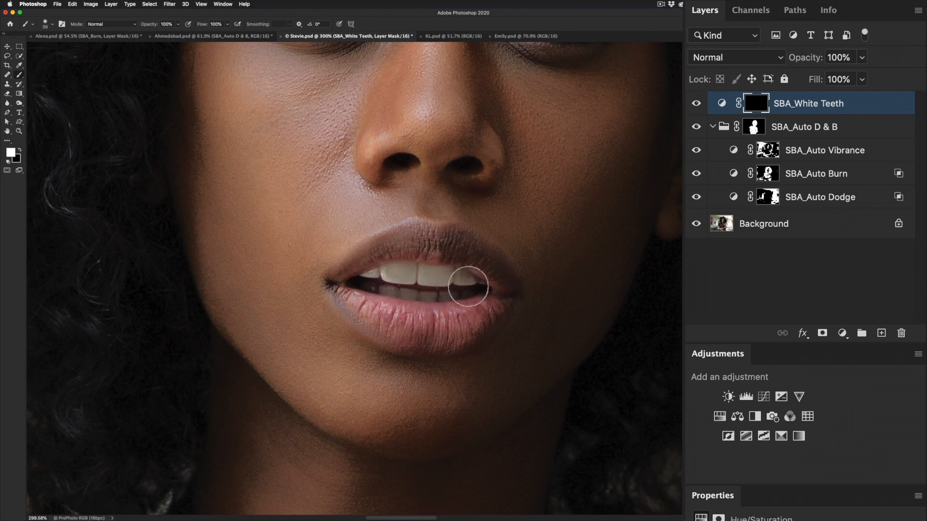
pyautogui.scroll(-5, 457, 280)
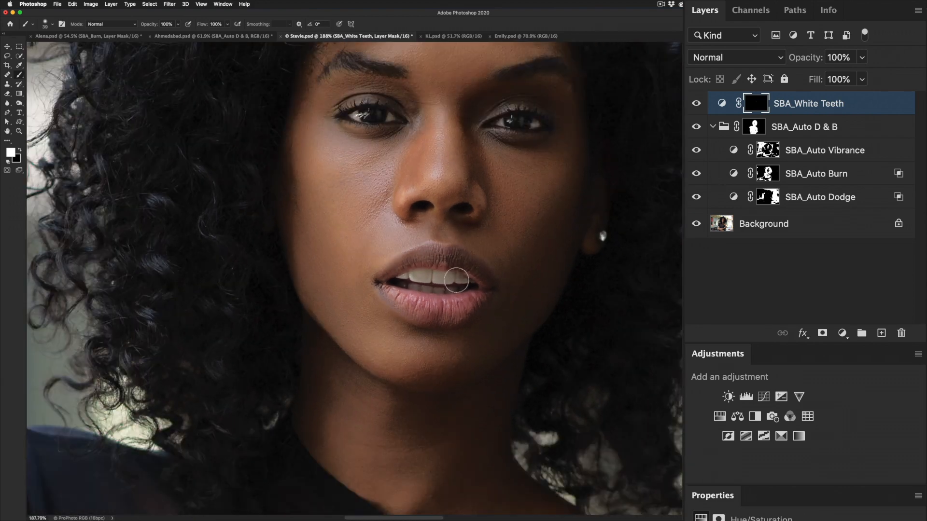
pyautogui.scroll(1, 456, 280)
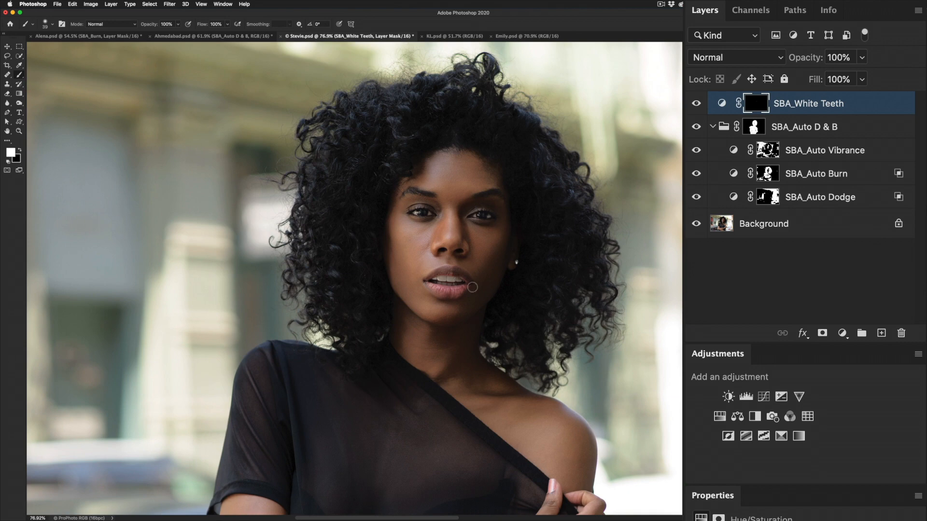
# - Toggle the SBA_White Teeth layer's visibility repeatedly to compare the teeth with and without the whitening
pyautogui.click(695, 105)
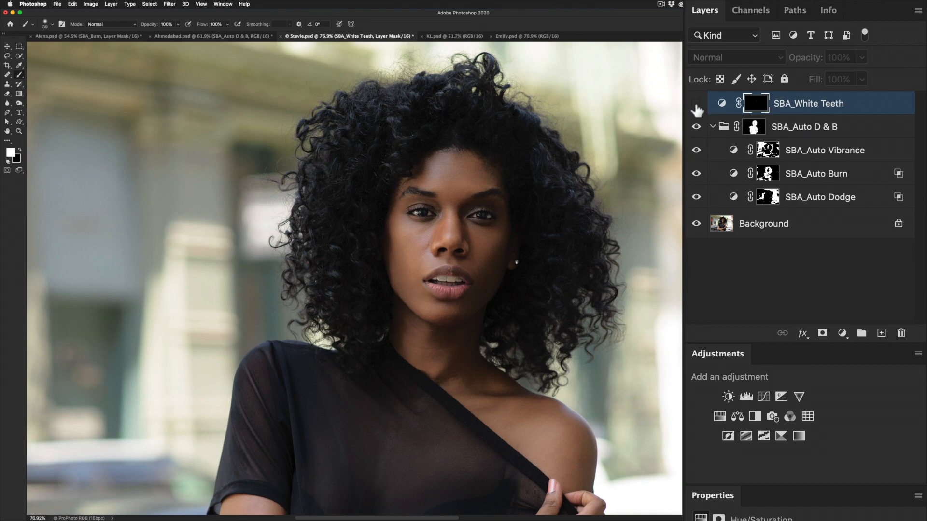
pyautogui.click(695, 105)
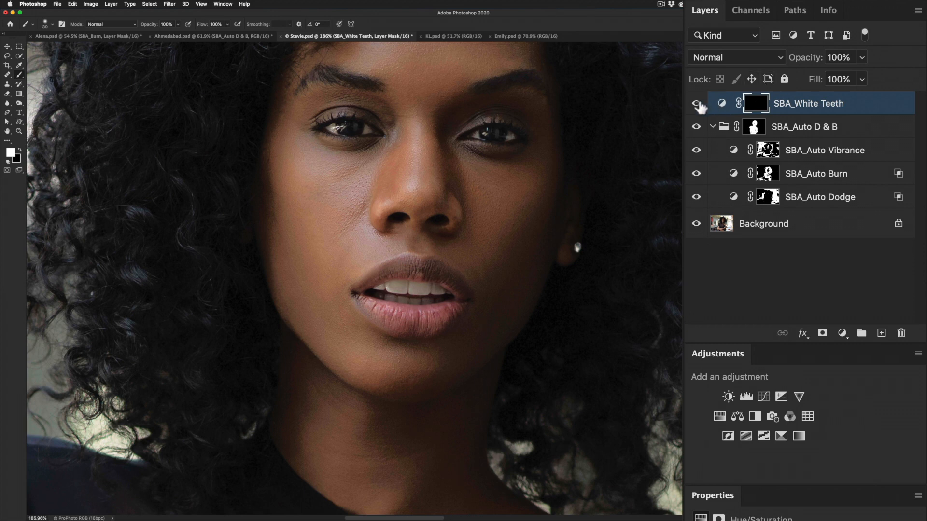
pyautogui.click(696, 104)
pyautogui.click(696, 104)
pyautogui.click(697, 104)
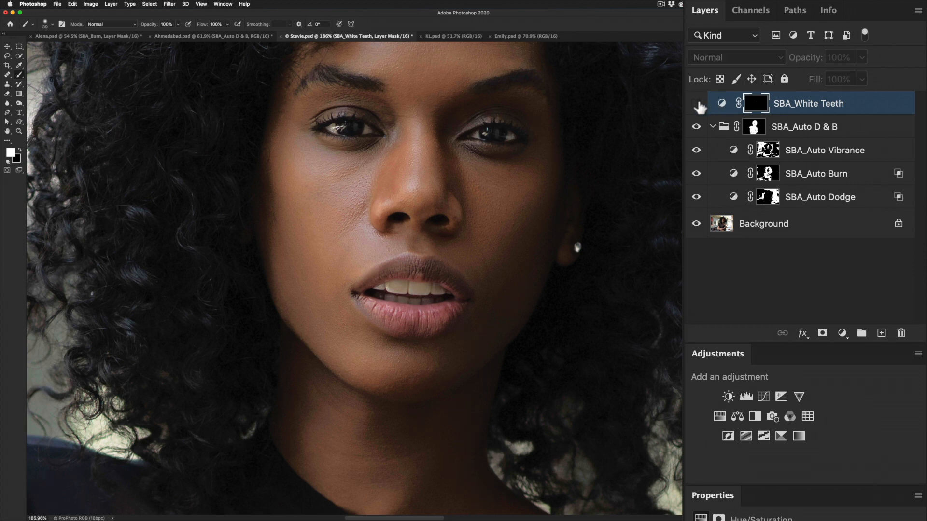
pyautogui.click(697, 104)
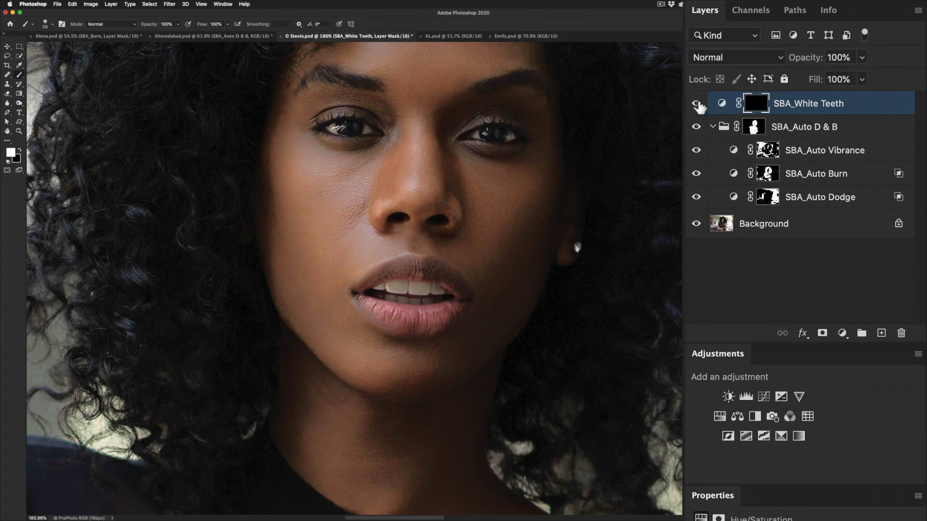
pyautogui.click(696, 104)
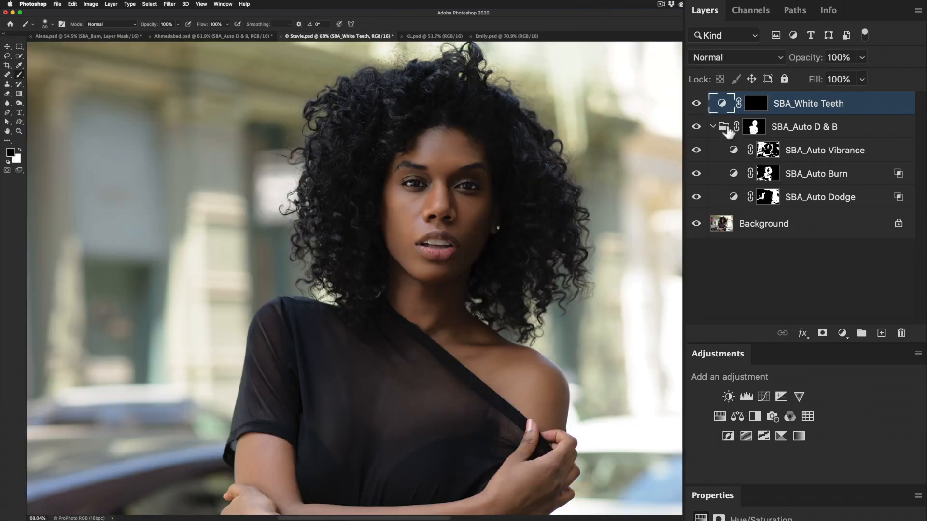
# - Fit the portrait in view and compare the full retouch with the Background layer alone
pyautogui.press('super+0')
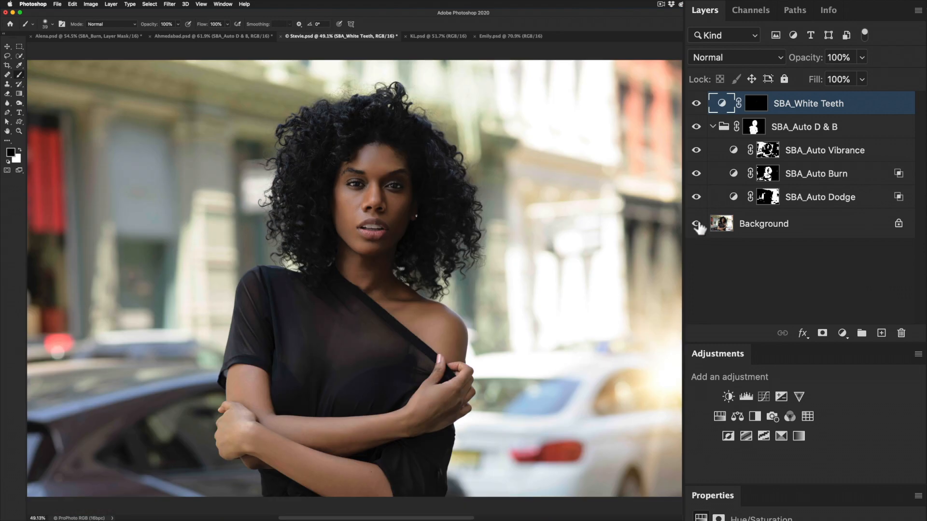
pyautogui.keyDown('alt'); pyautogui.click(697, 225); pyautogui.keyUp('alt')
pyautogui.keyDown('alt'); pyautogui.click(696, 224); pyautogui.keyUp('alt')
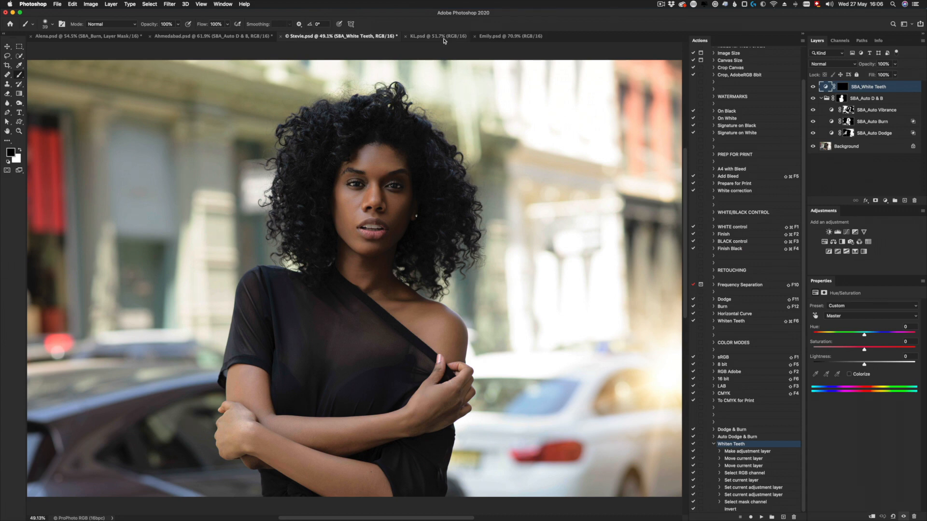
# - Switch to KL.psd, play the Auto Dodge & Burn action and compare the effect with the Background layer alone
pyautogui.click(444, 39)
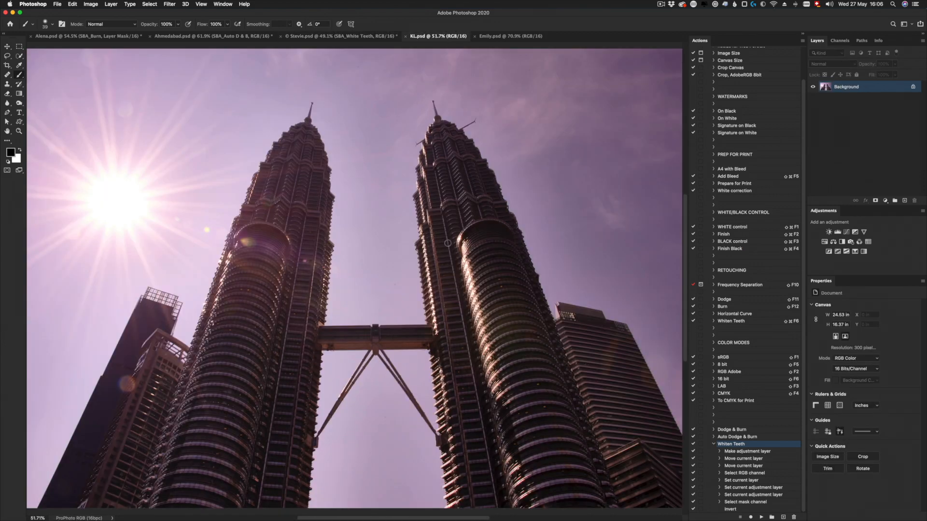
pyautogui.scroll(-2, 445, 240)
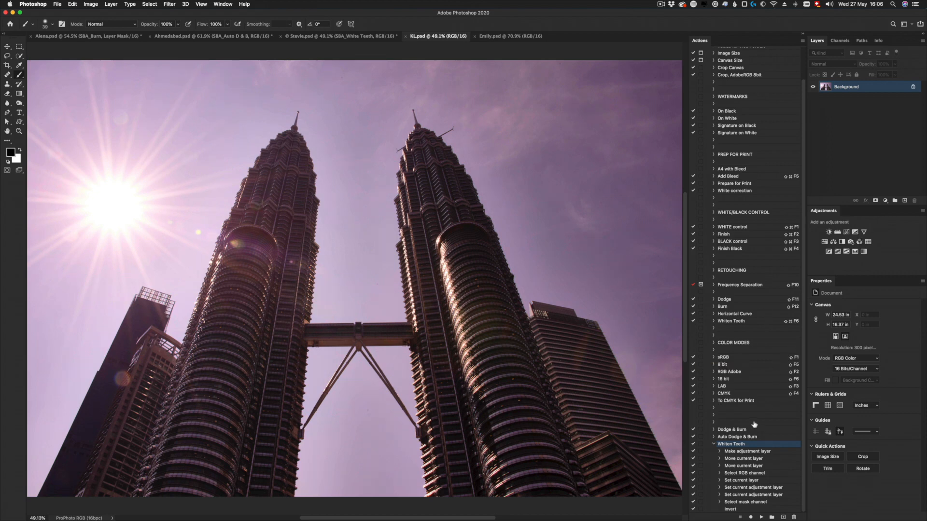
pyautogui.click(734, 438)
pyautogui.click(762, 517)
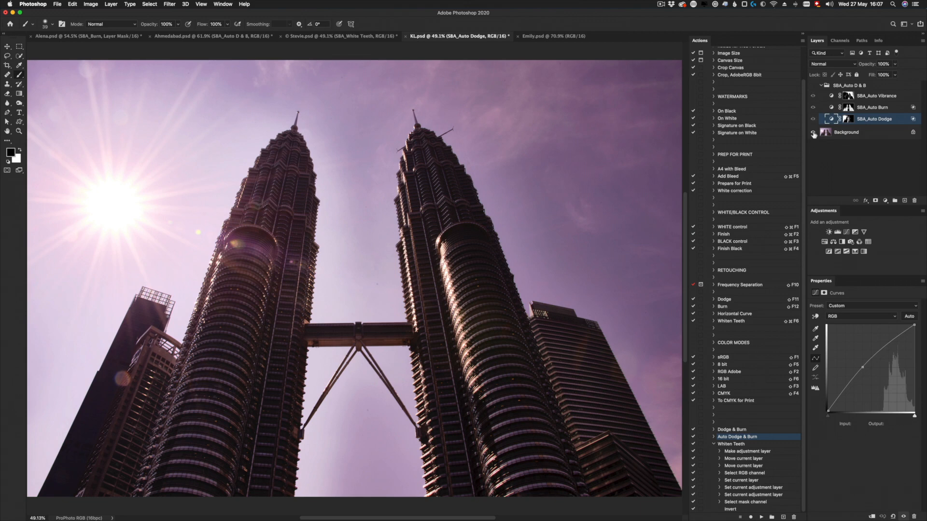
pyautogui.keyDown('alt'); pyautogui.click(813, 133); pyautogui.keyUp('alt')
pyautogui.keyDown('alt'); pyautogui.click(813, 133); pyautogui.keyUp('alt')
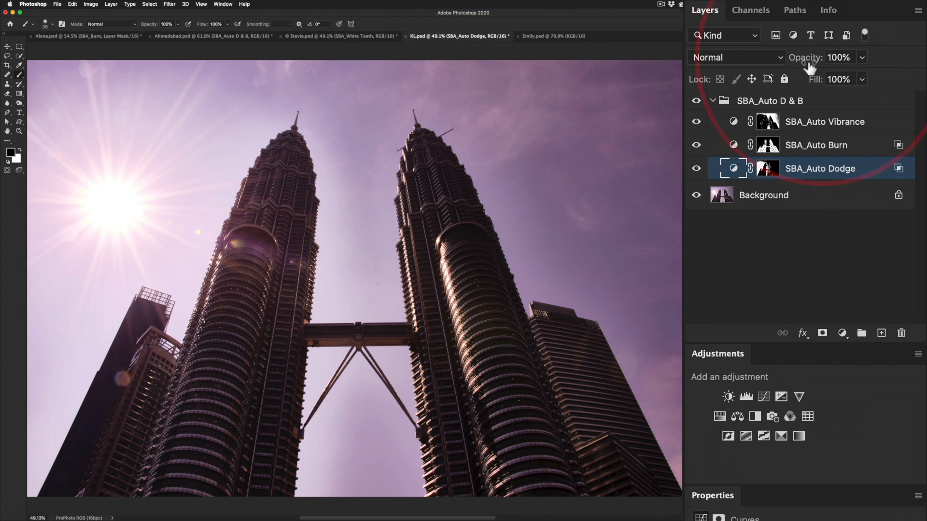
# - Set the SBA_Auto Dodge layer's opacity to 29% and compare the towers with the Background layer alone
pyautogui.moveTo(805, 63); pyautogui.dragTo(755, 61)
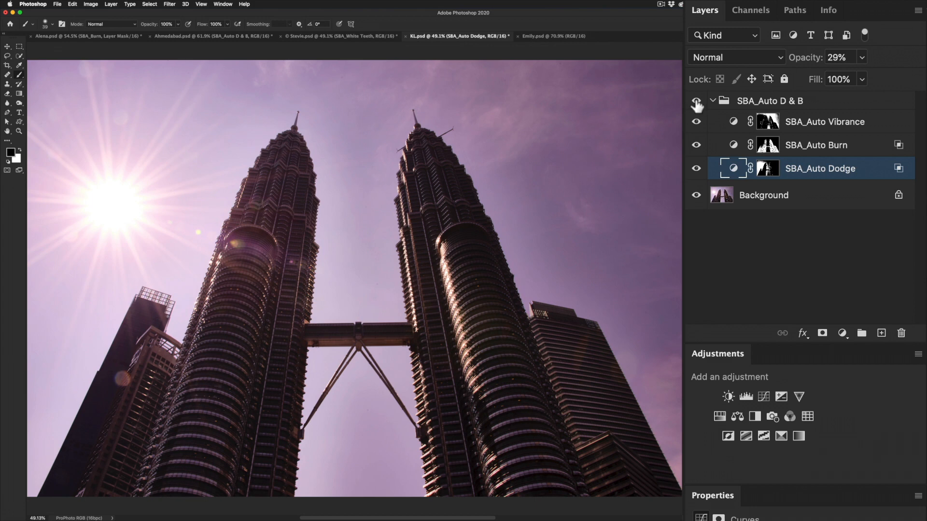
pyautogui.keyDown('alt'); pyautogui.click(697, 196); pyautogui.keyUp('alt')
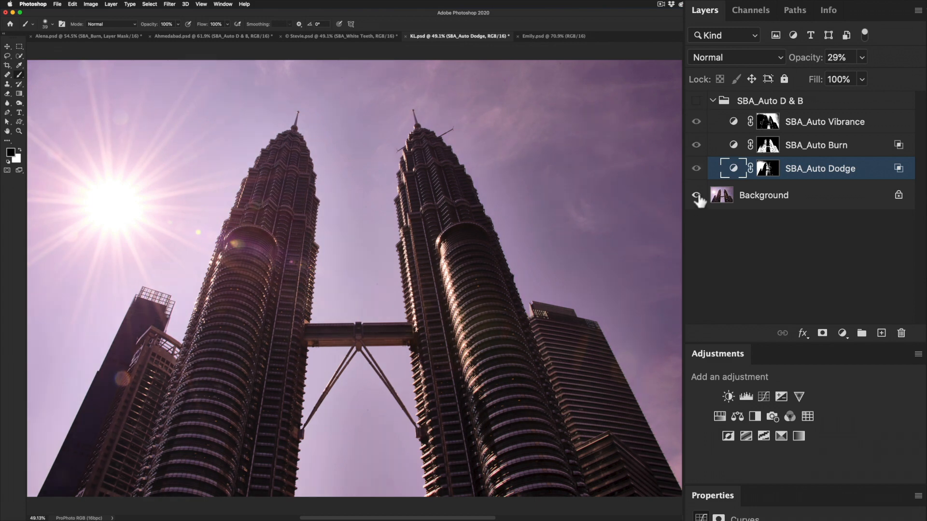
pyautogui.keyDown('alt'); pyautogui.click(698, 196); pyautogui.keyUp('alt')
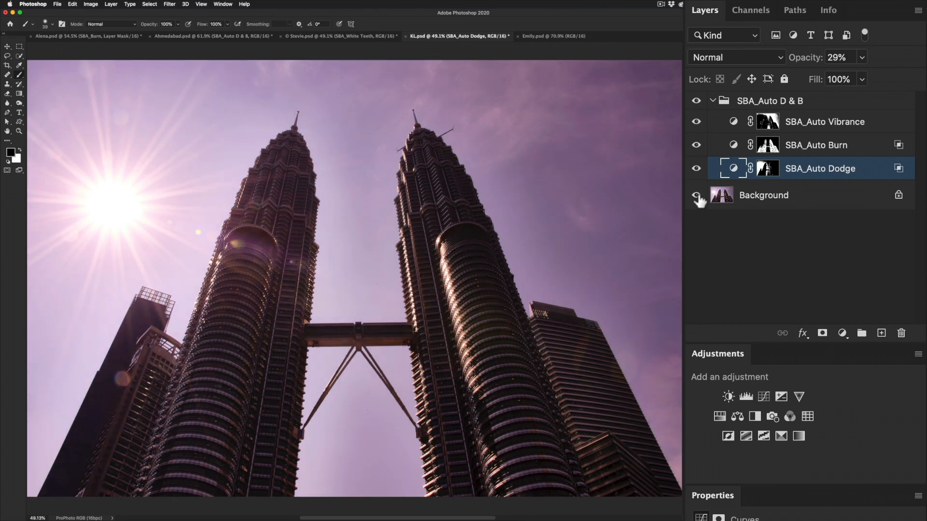
# - Delete the SBA_Auto D & B group with its three adjustment layers from KL.psd
pyautogui.click(727, 104)
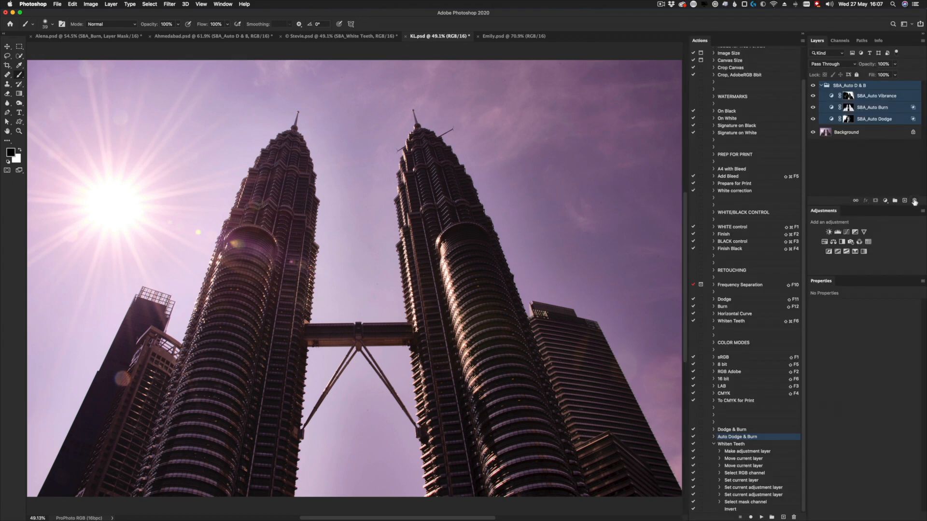
pyautogui.click(914, 200)
pyautogui.press('Return')
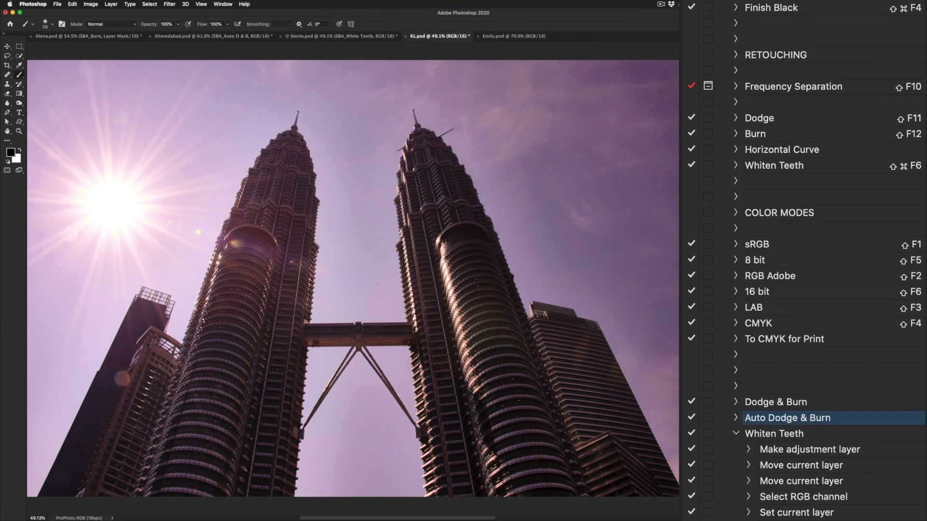
# - Collapse the Whiten Teeth action and display the actions in Button Mode
pyautogui.click(735, 433)
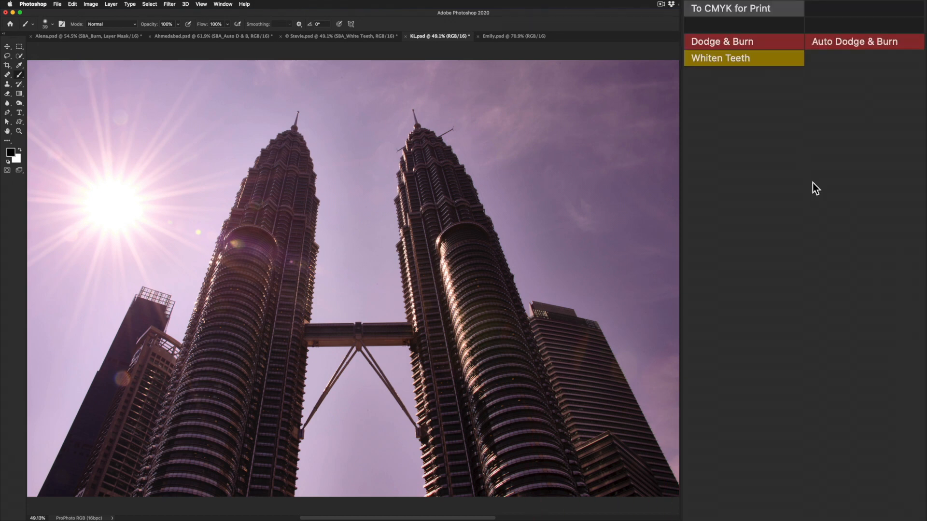
pyautogui.scroll(10, 813, 189)
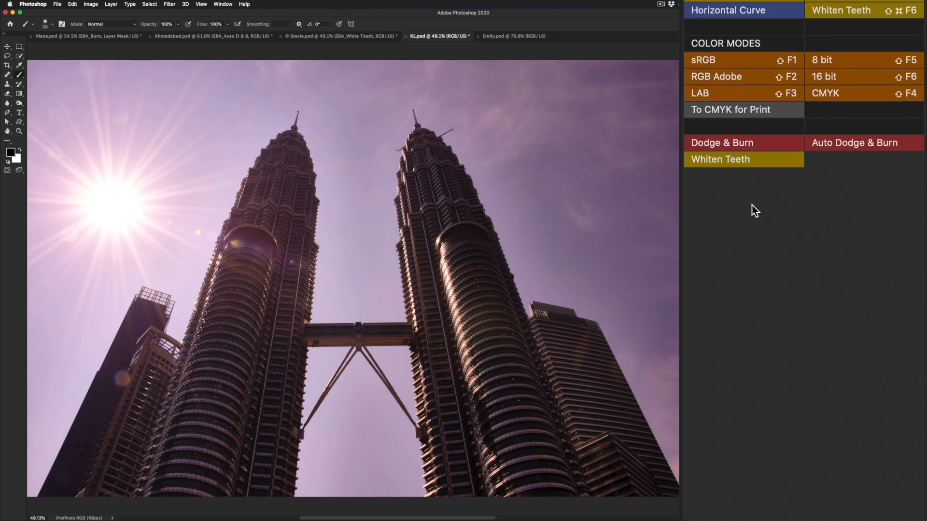